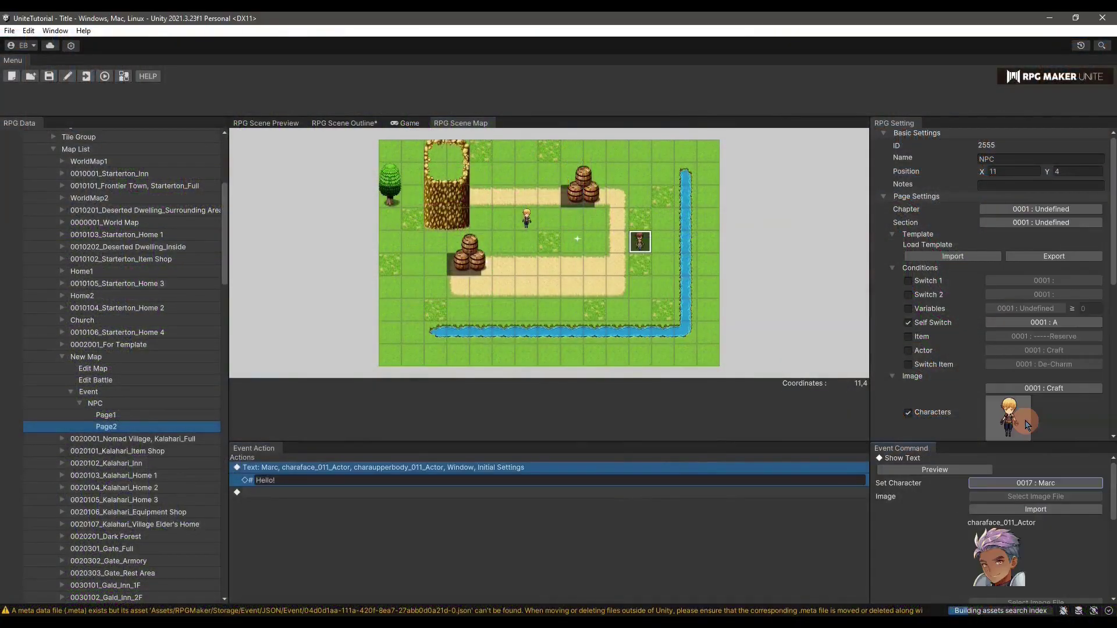
Add a Wait command of 60 frames after the "Hello!" text in the NPC event's Page2 actions.
{"action": "right_click", "coordinate": [370, 492]}
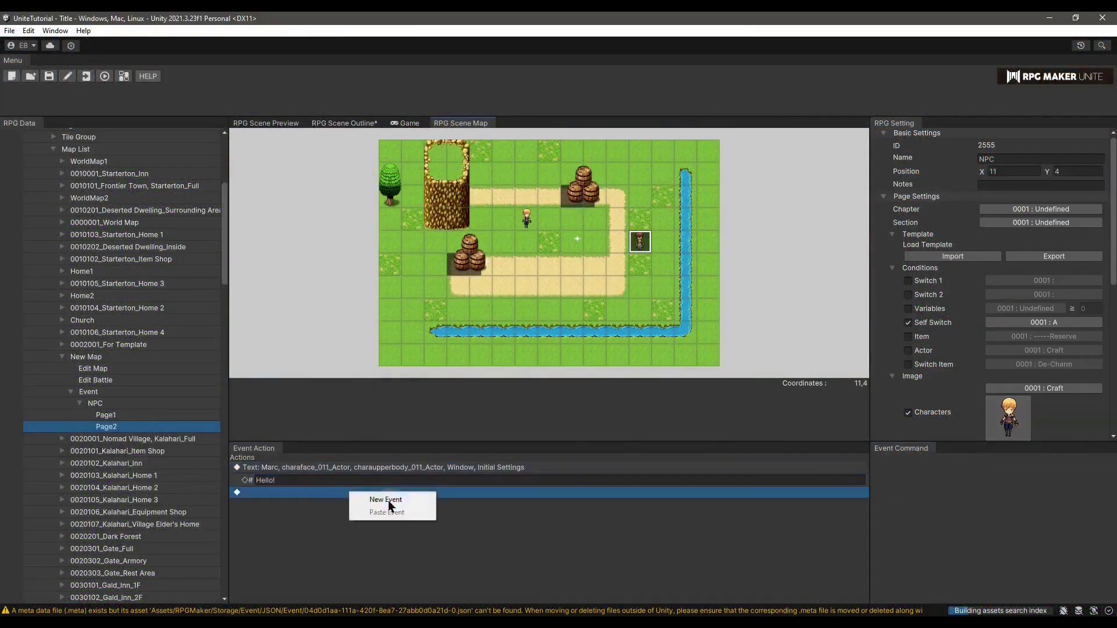
{"action": "left_click", "coordinate": [385, 496]}
{"action": "left_click", "coordinate": [554, 356]}
{"action": "left_click", "coordinate": [953, 469]}
{"action": "type", "text": "60"}
Add a Set Movement Route command for the player after the wait and plot its route down, across and up to the NPC's tile.
{"action": "double_click", "coordinate": [524, 504]}
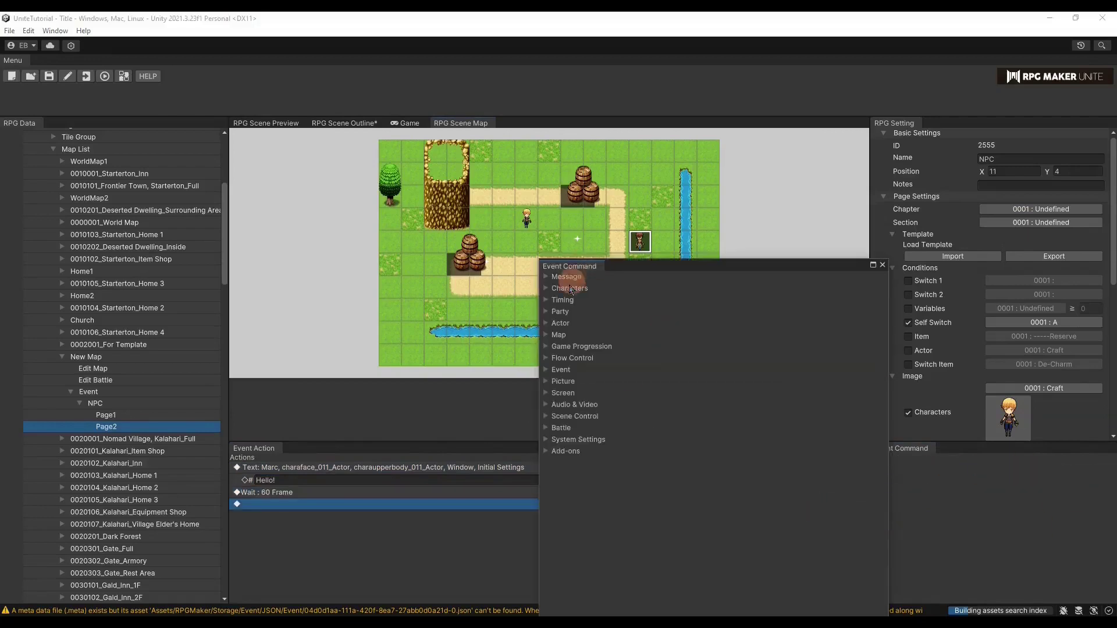
{"action": "left_click", "coordinate": [568, 279]}
{"action": "left_click", "coordinate": [655, 377]}
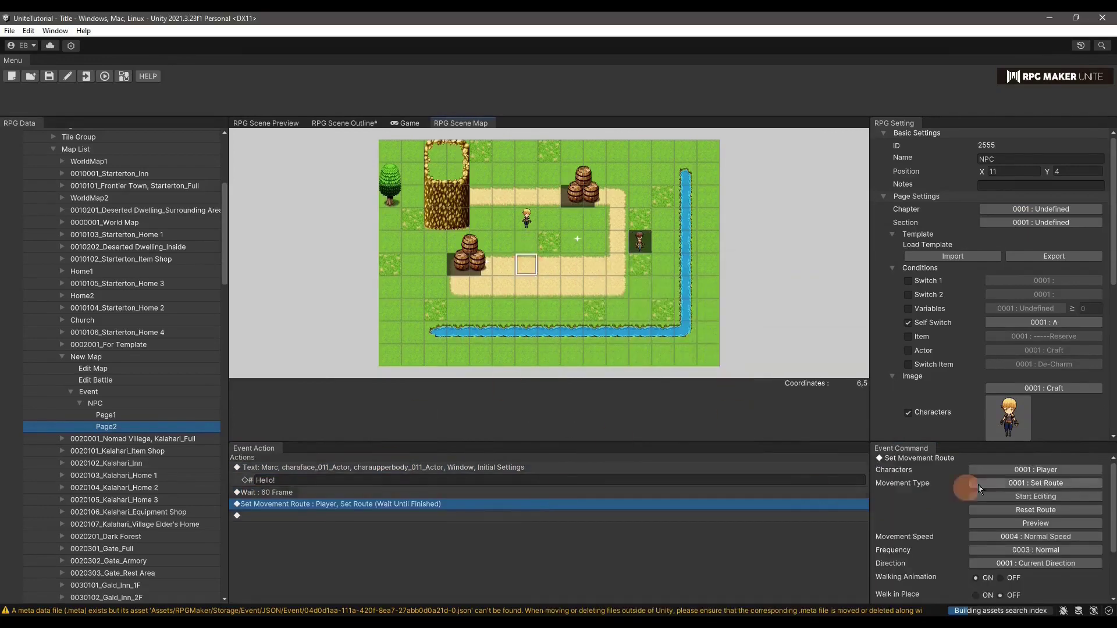
{"action": "left_click", "coordinate": [1035, 497]}
{"action": "left_click", "coordinate": [526, 241]}
{"action": "left_click", "coordinate": [526, 310]}
{"action": "left_click", "coordinate": [639, 310]}
{"action": "left_click", "coordinate": [640, 241]}
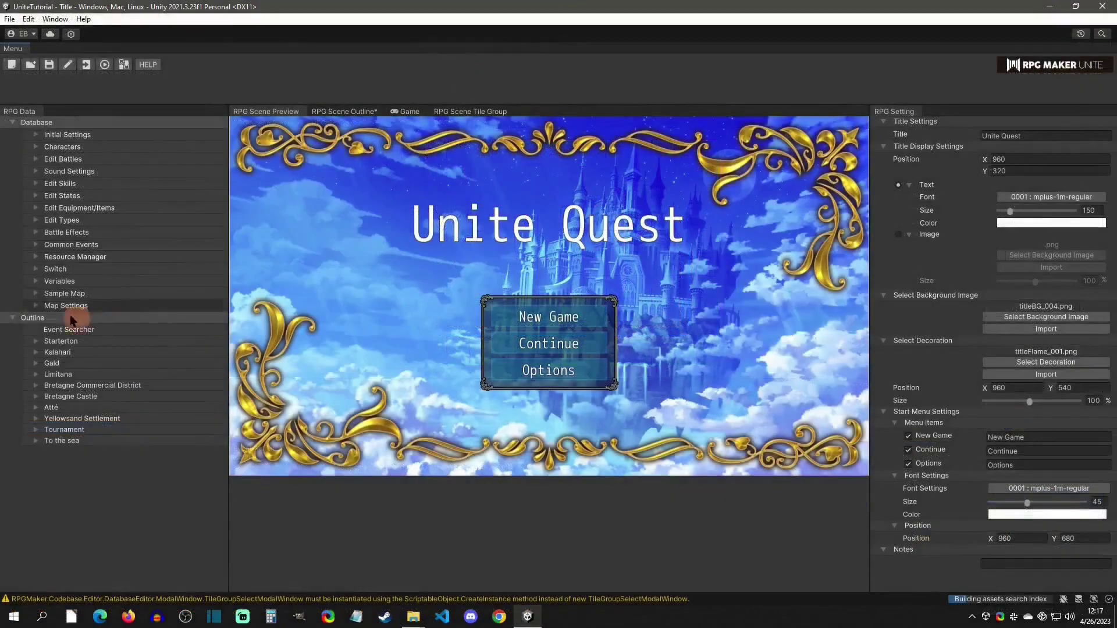
Open New Map from the Map Settings map list for editing.
{"action": "left_click", "coordinate": [39, 306]}
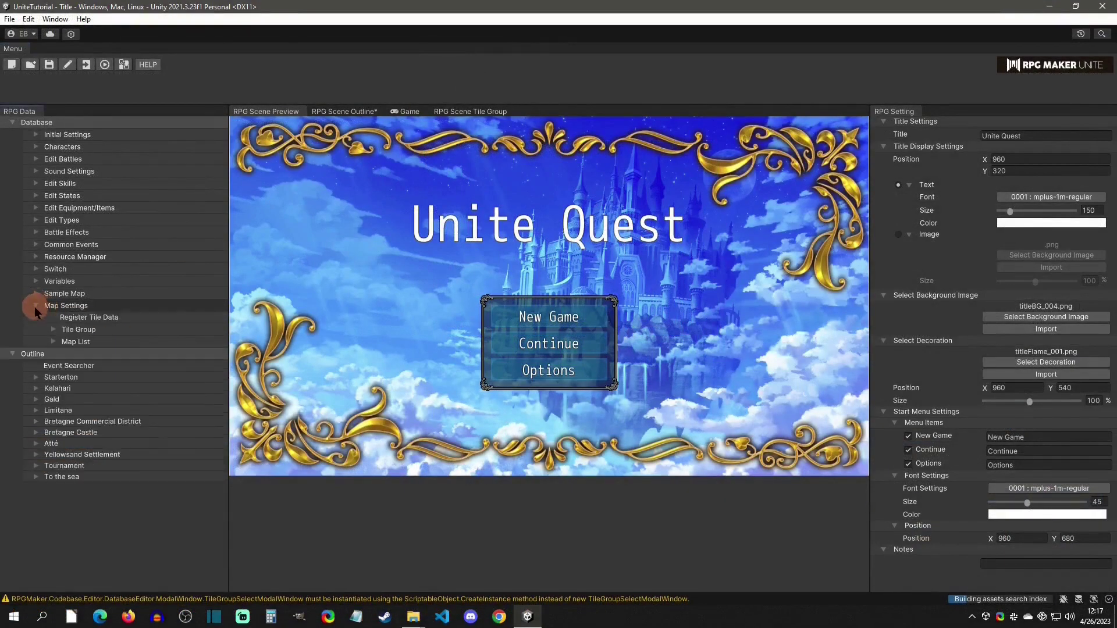
{"action": "left_click", "coordinate": [53, 341]}
{"action": "left_click", "coordinate": [54, 365]}
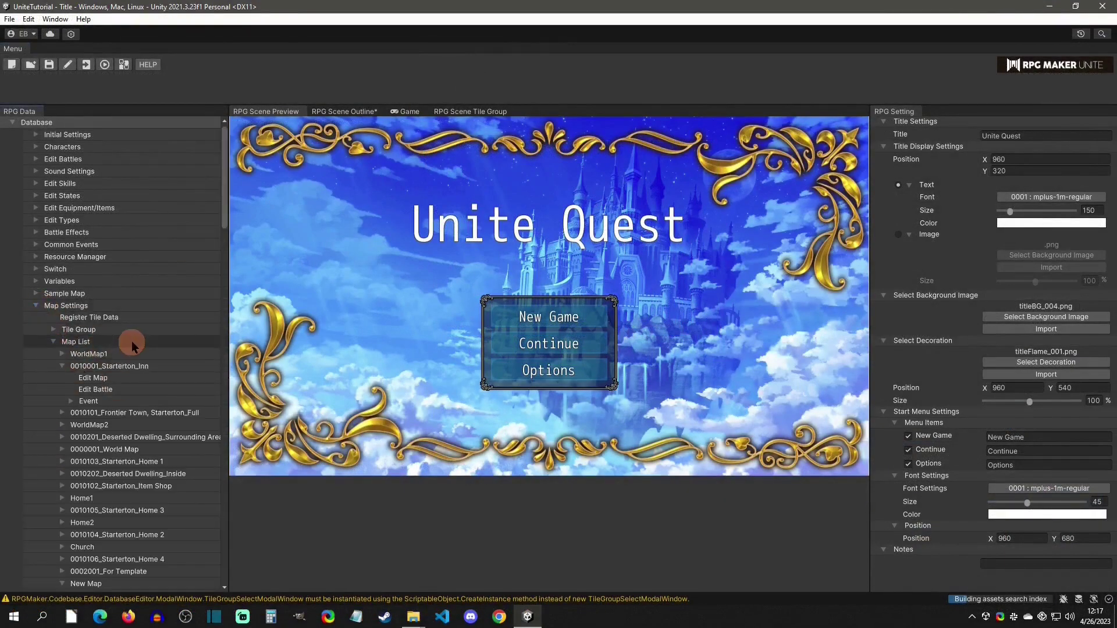
{"action": "left_click", "coordinate": [61, 365]}
{"action": "scroll", "coordinate": [220, 206], "scroll_direction": "down", "scroll_amount": 10}
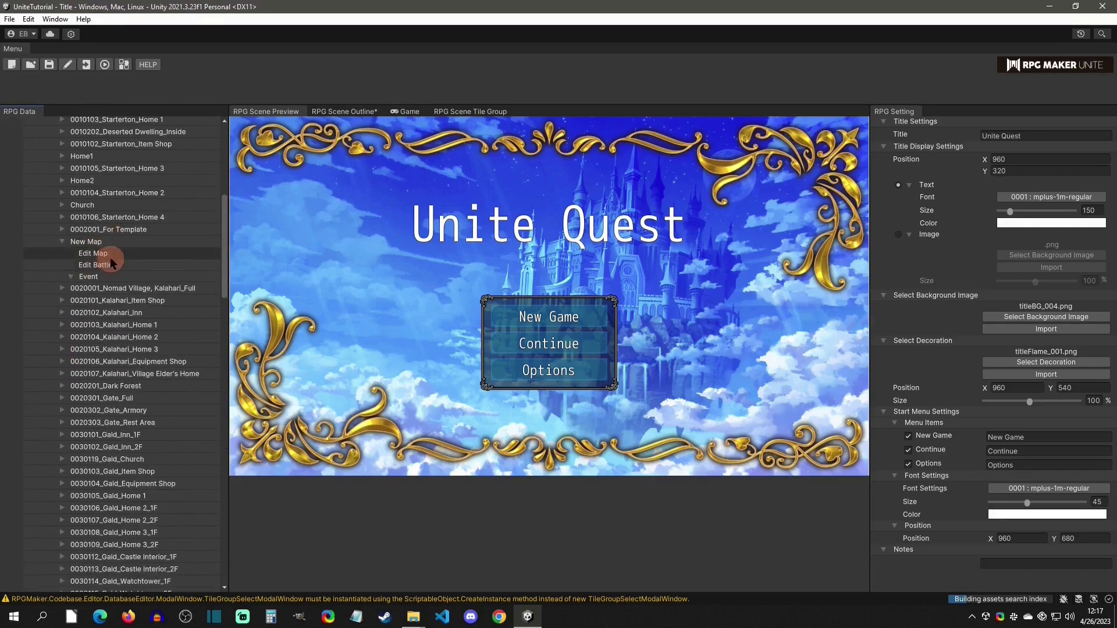
{"action": "left_click", "coordinate": [153, 253]}
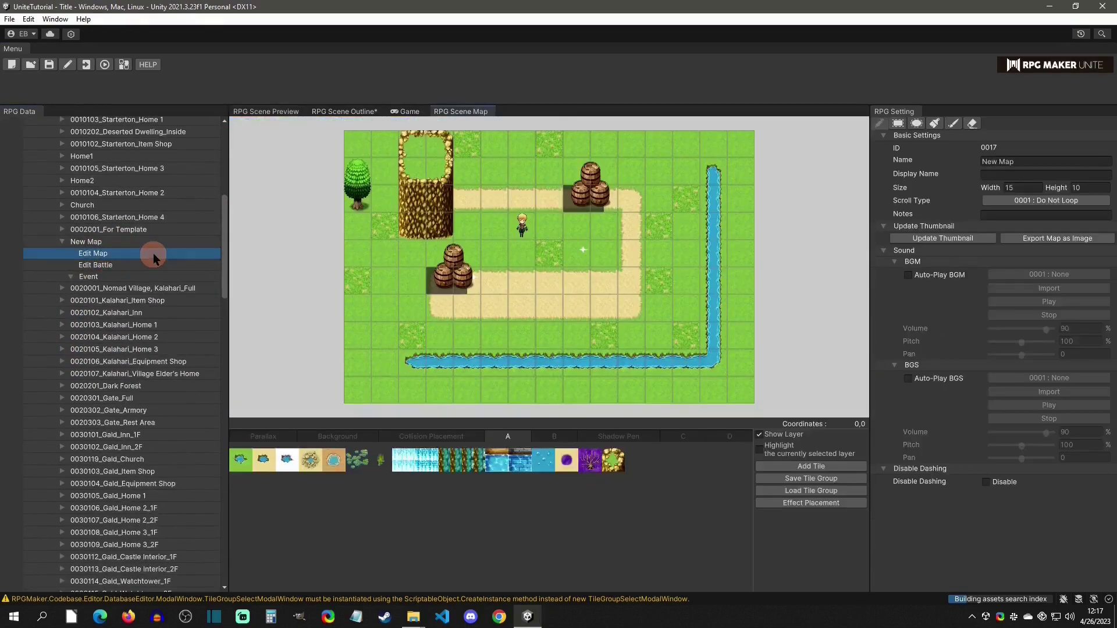
Switch to New Map's events and create a new event on the grass tile at 11,4, between the path and the river.
{"action": "left_click", "coordinate": [519, 206]}
{"action": "left_click", "coordinate": [113, 274]}
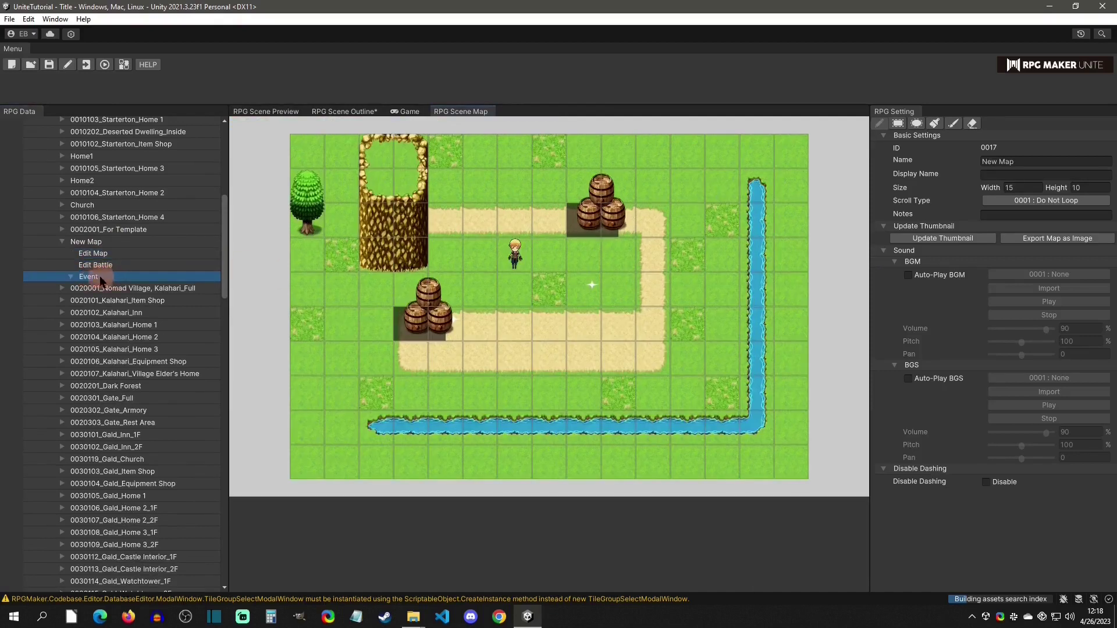
{"action": "left_click", "coordinate": [142, 276]}
{"action": "right_click", "coordinate": [693, 289]}
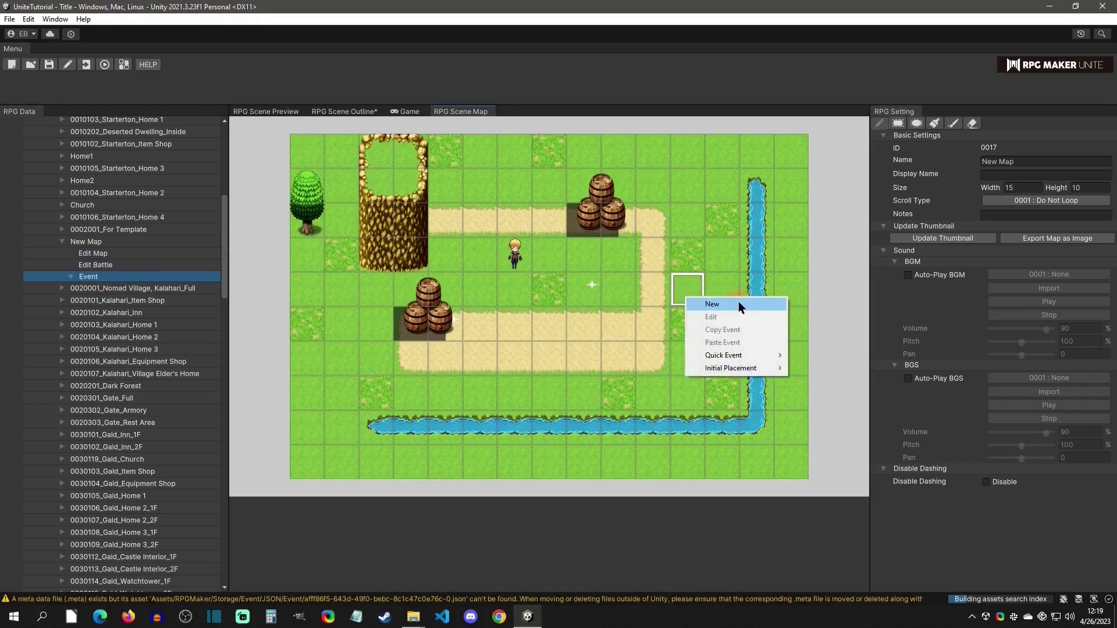
{"action": "mouse_move", "coordinate": [754, 357]}
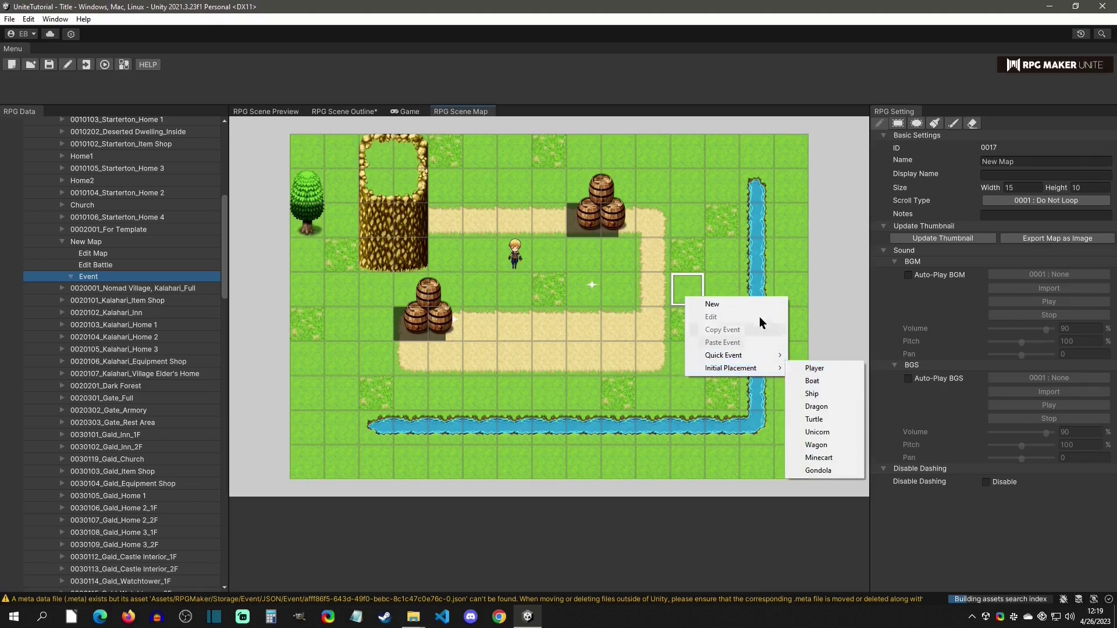
{"action": "left_click", "coordinate": [722, 302]}
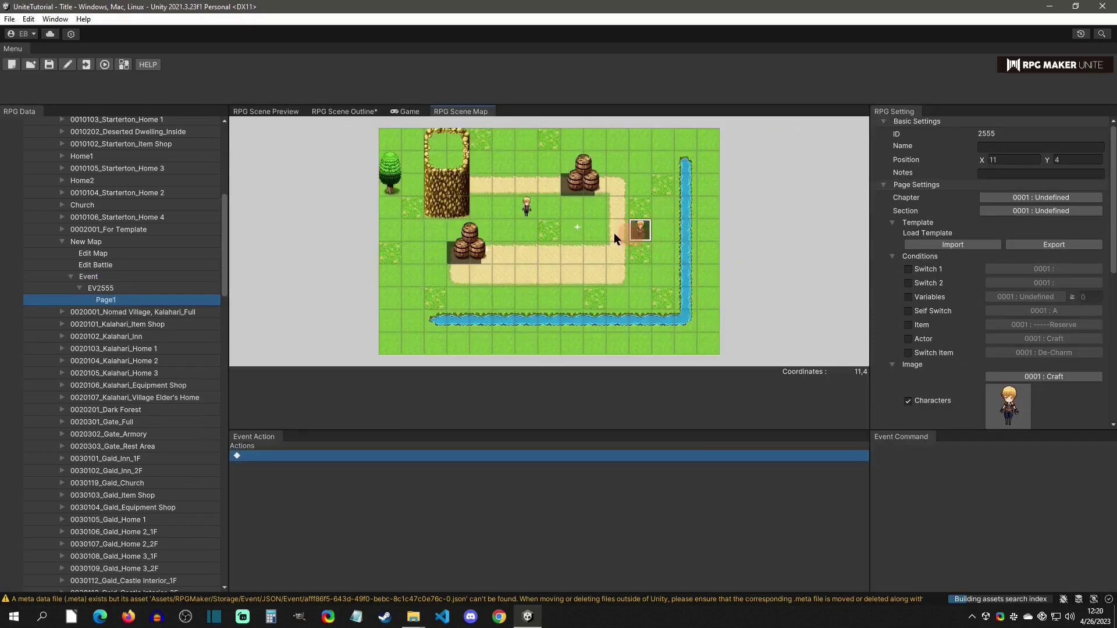
Name the new event NPC in the basic settings of its Page1.
{"action": "left_click", "coordinate": [80, 287]}
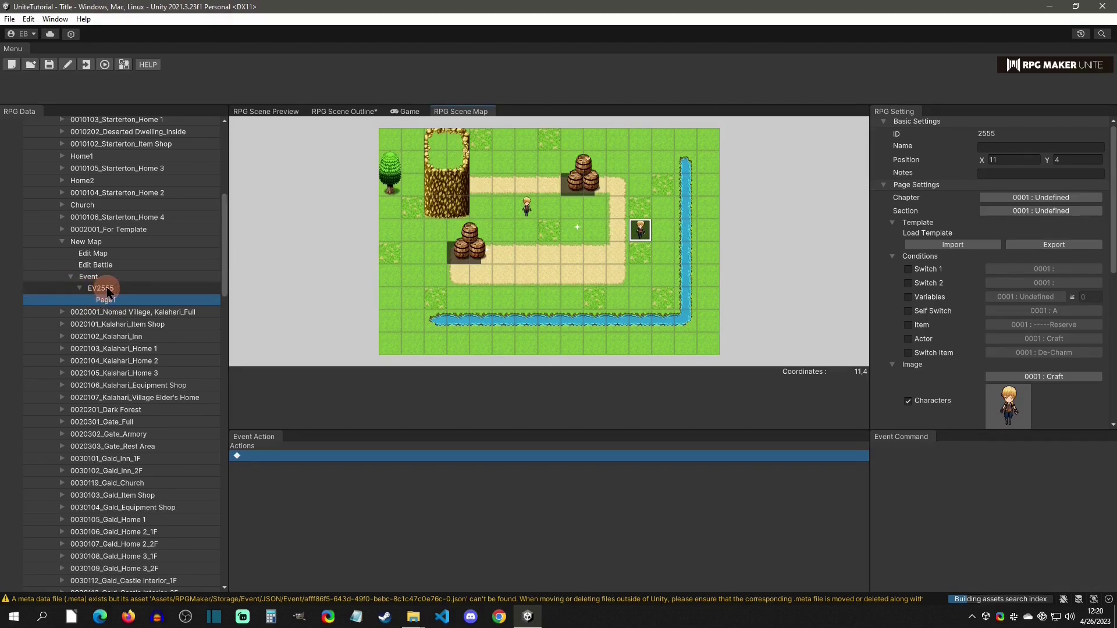
{"action": "left_click", "coordinate": [122, 302]}
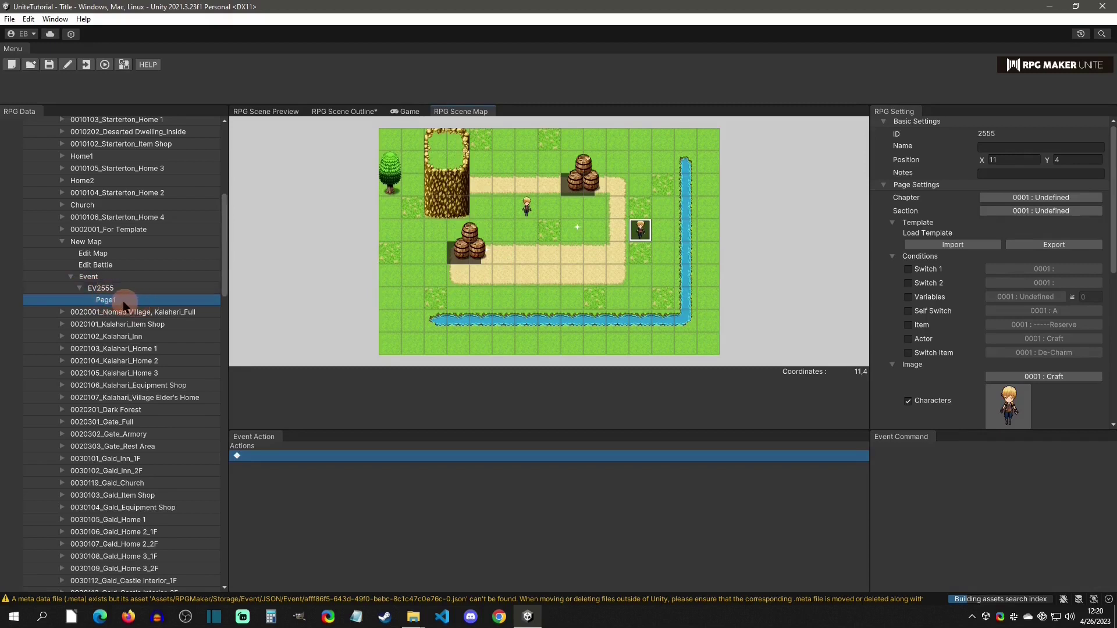
{"action": "left_click", "coordinate": [121, 302]}
{"action": "left_click", "coordinate": [993, 146]}
{"action": "left_click", "coordinate": [998, 173]}
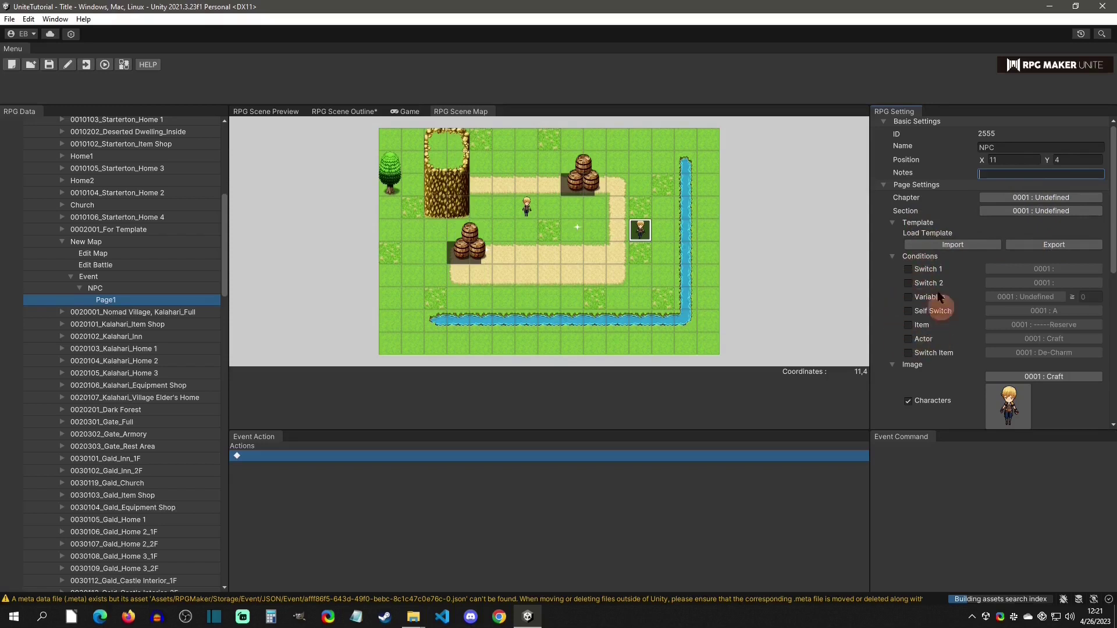
Set the NPC event's character image to 0002 : Miguel.
{"action": "scroll", "coordinate": [954, 331], "scroll_direction": "down", "scroll_amount": 5}
{"action": "scroll", "coordinate": [960, 344], "scroll_direction": "up", "scroll_amount": 2}
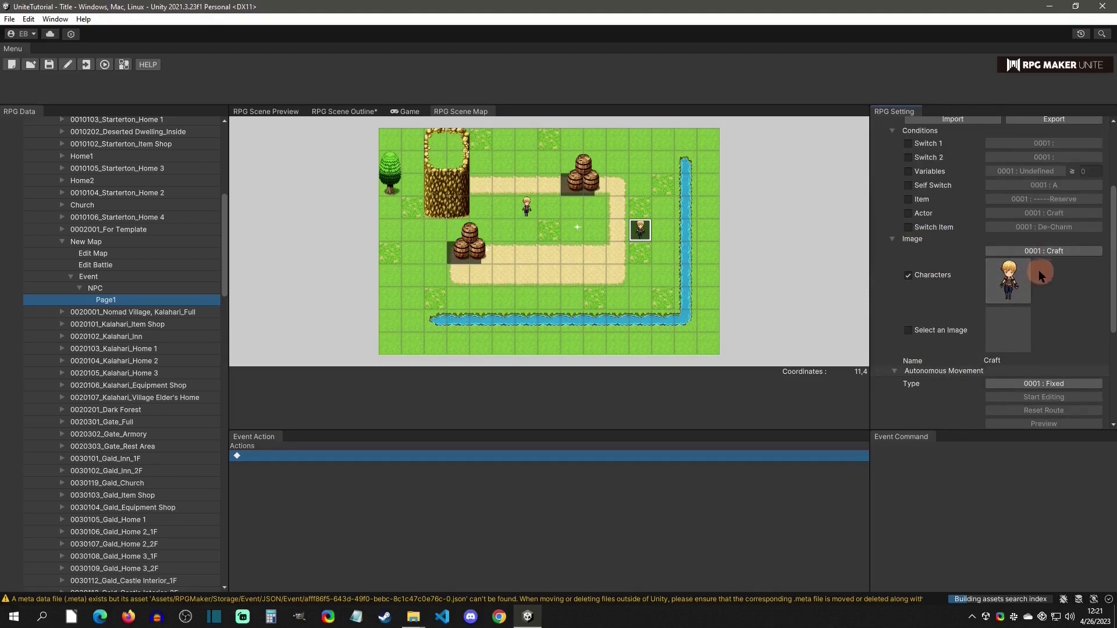
{"action": "left_click", "coordinate": [1016, 280]}
{"action": "left_click", "coordinate": [723, 247]}
{"action": "left_click", "coordinate": [908, 276]}
{"action": "left_click", "coordinate": [1057, 251]}
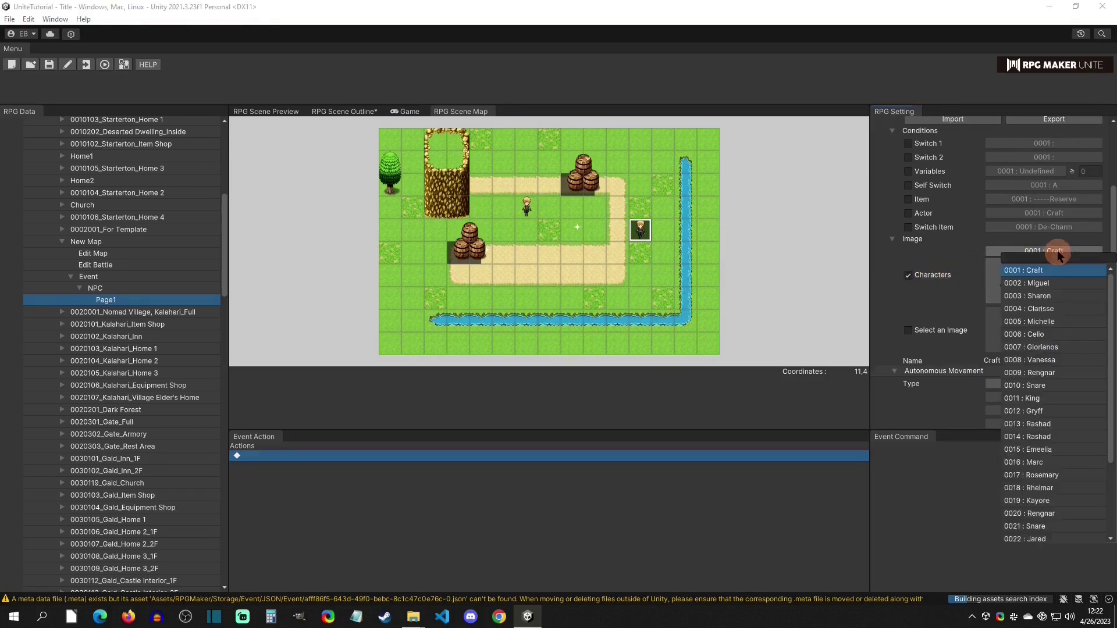
{"action": "left_click", "coordinate": [1059, 284]}
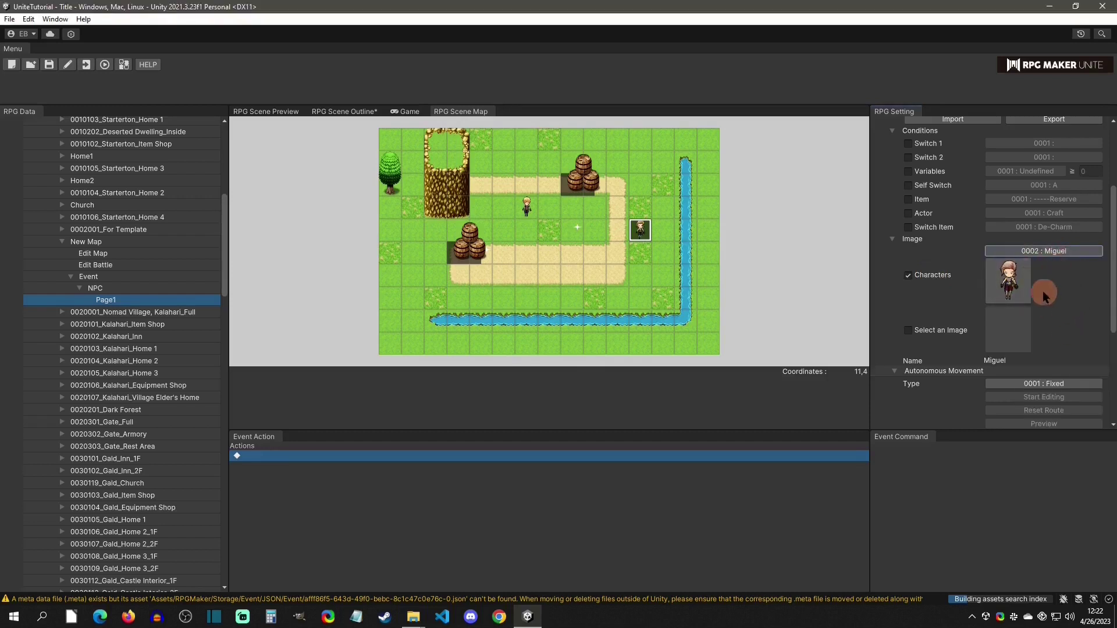
{"action": "left_click", "coordinate": [909, 329]}
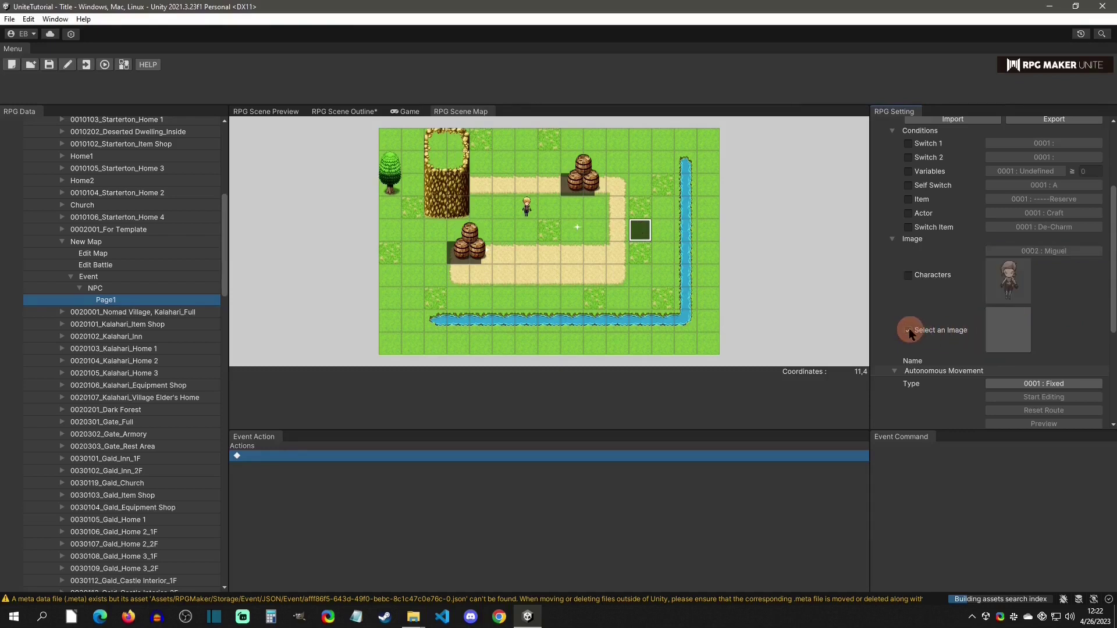
{"action": "left_click", "coordinate": [995, 328]}
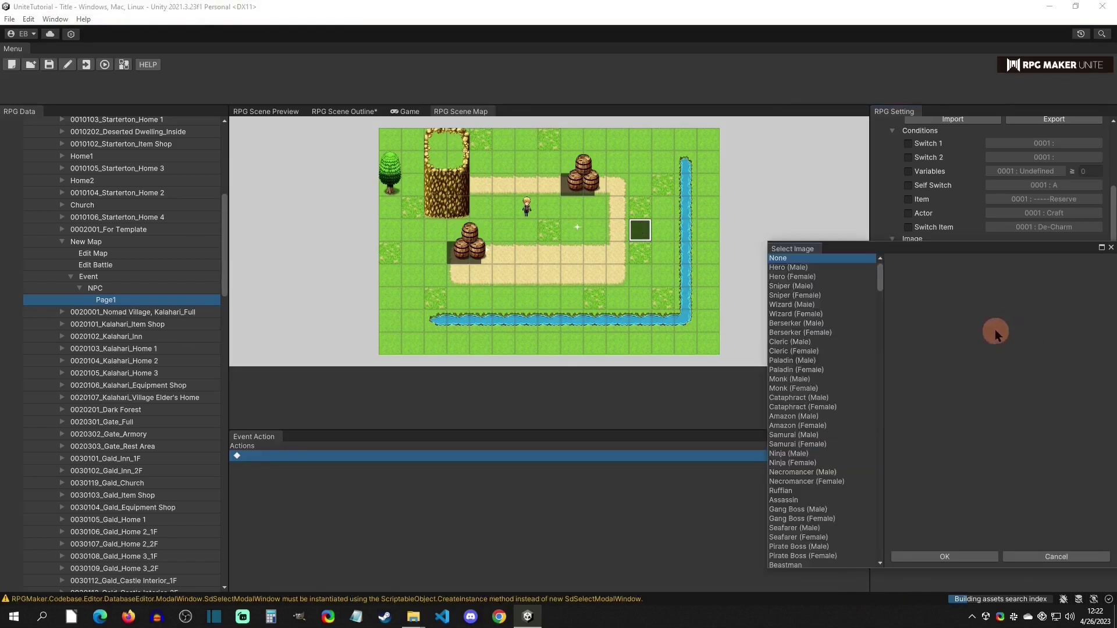
{"action": "left_click", "coordinate": [1110, 247]}
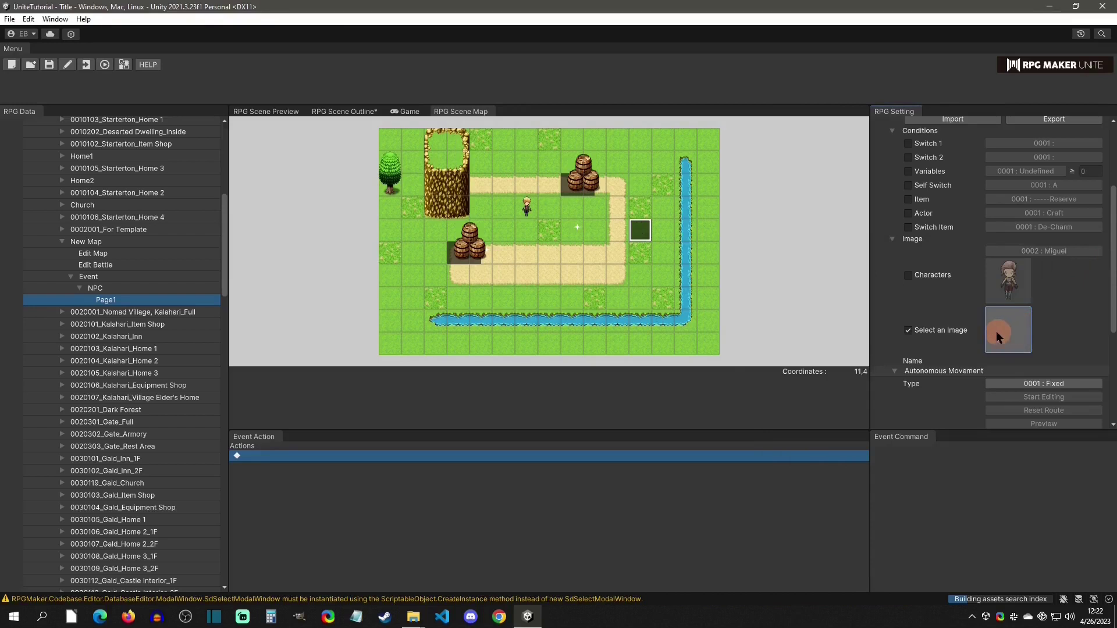
{"action": "left_click", "coordinate": [909, 276]}
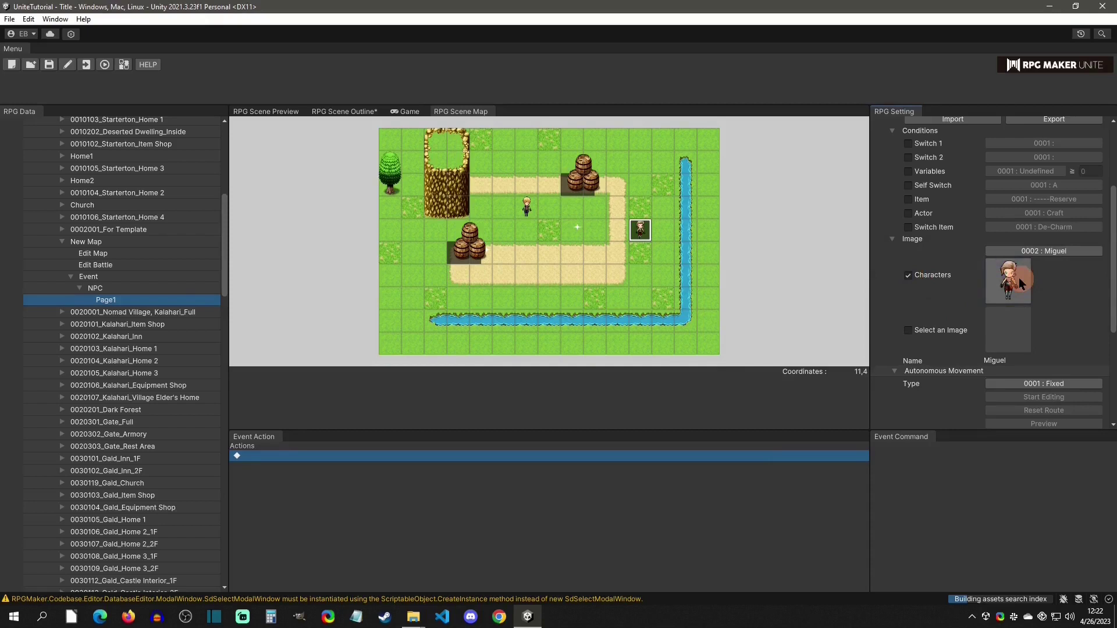
Switch the NPC event from a character to a selected image and assign the Amazon (Male) sprite.
{"action": "left_click", "coordinate": [909, 331]}
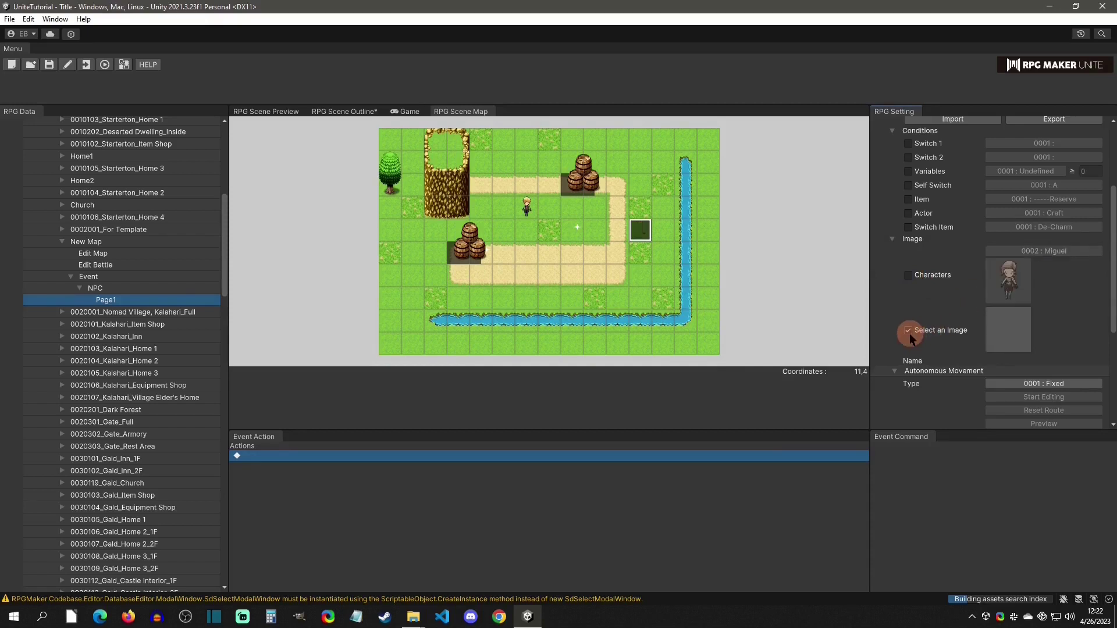
{"action": "left_click", "coordinate": [1001, 320]}
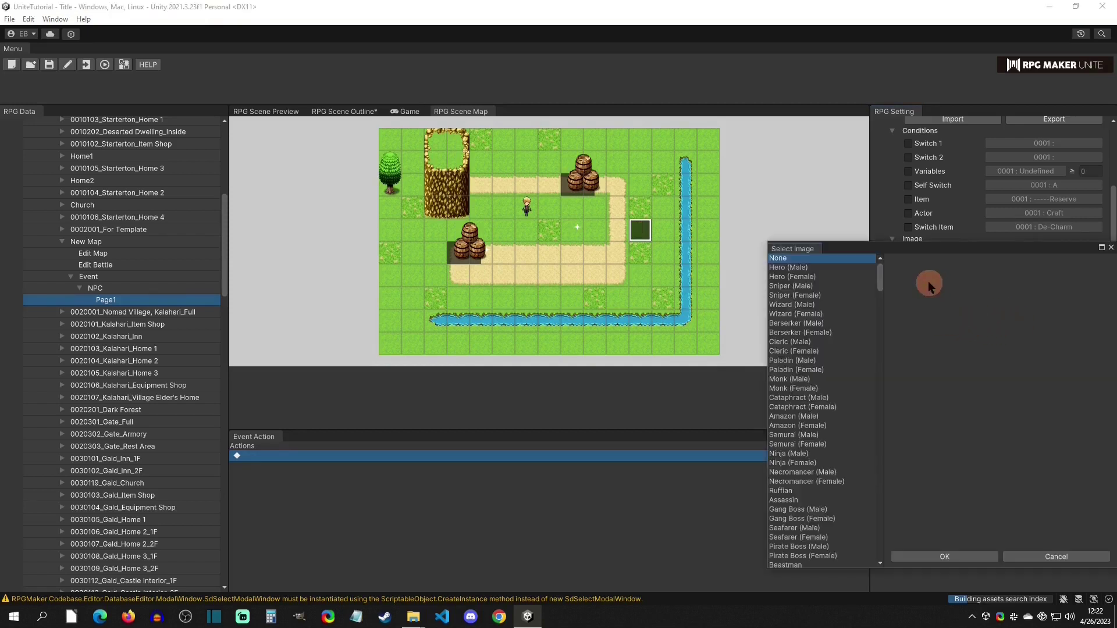
{"action": "left_click", "coordinate": [785, 277]}
{"action": "left_click", "coordinate": [791, 332]}
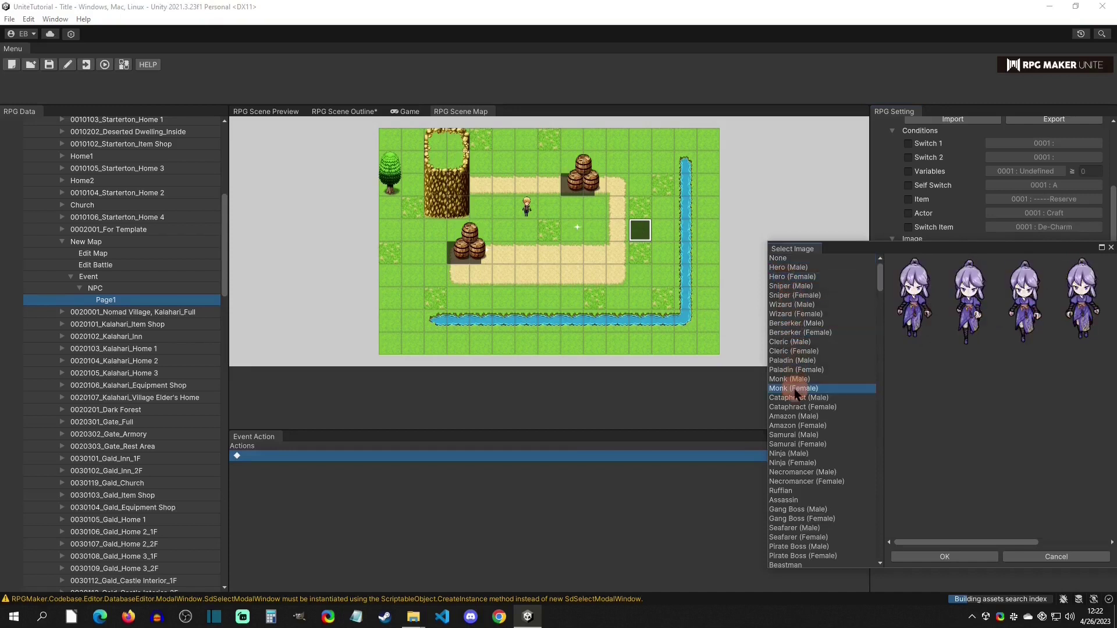
{"action": "left_click", "coordinate": [792, 388]}
{"action": "left_click", "coordinate": [794, 435]}
{"action": "left_click", "coordinate": [792, 417]}
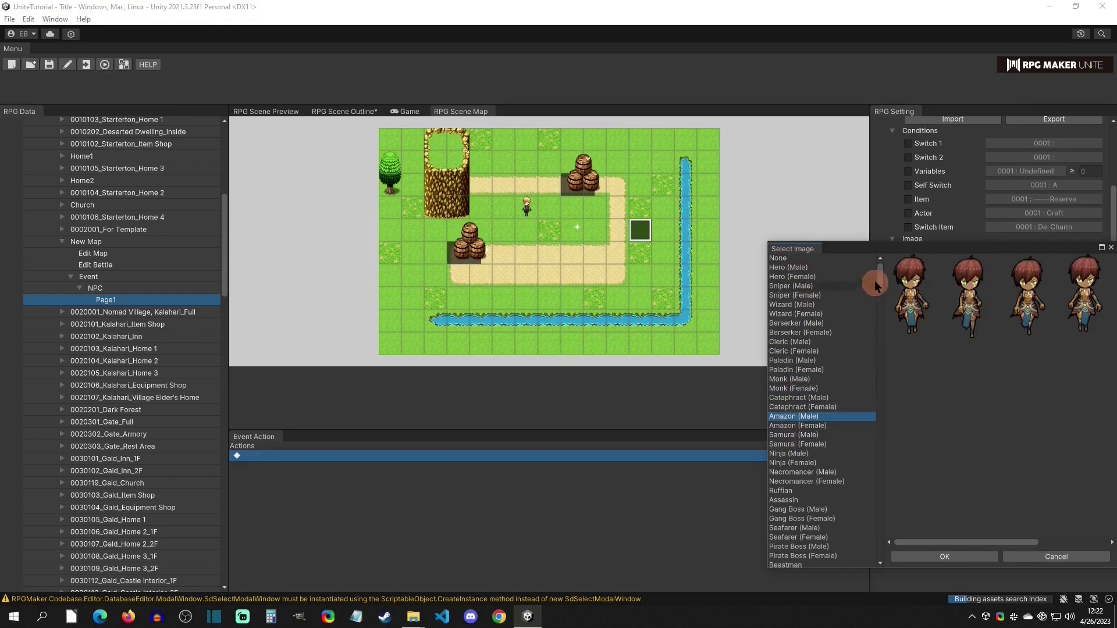
{"action": "left_click", "coordinate": [959, 556]}
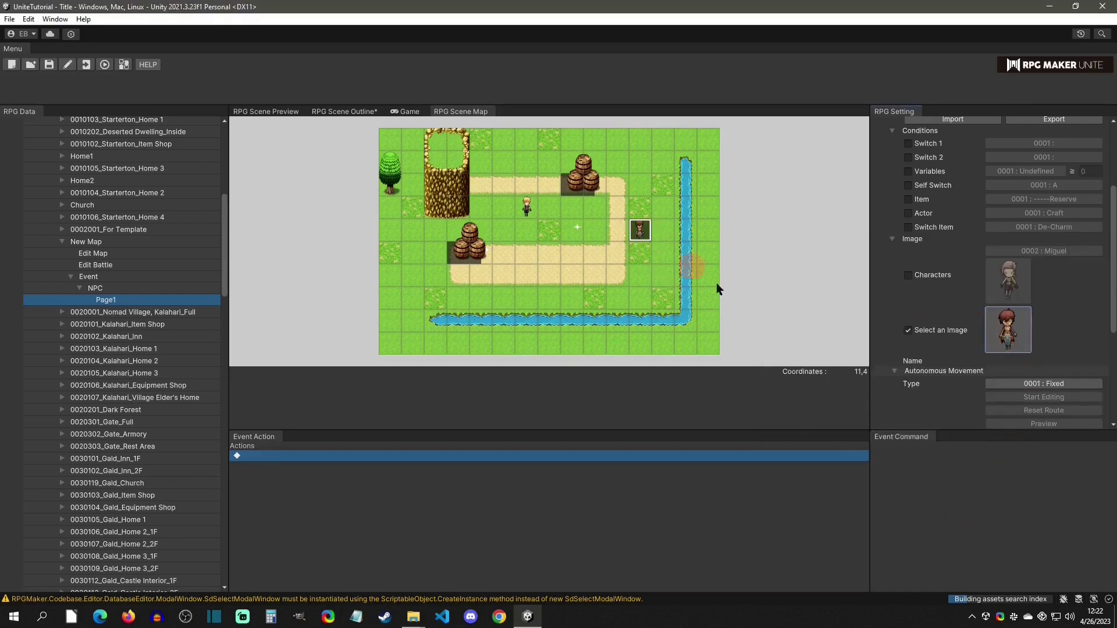
{"action": "scroll", "coordinate": [966, 384], "scroll_direction": "down", "scroll_amount": 5}
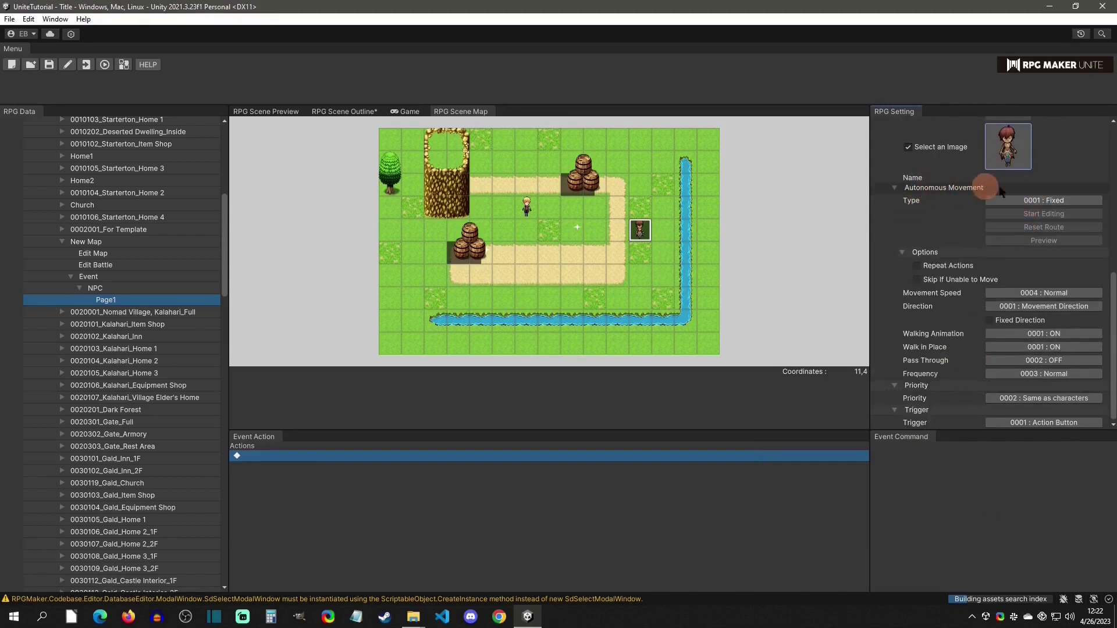
{"action": "left_click", "coordinate": [1049, 200]}
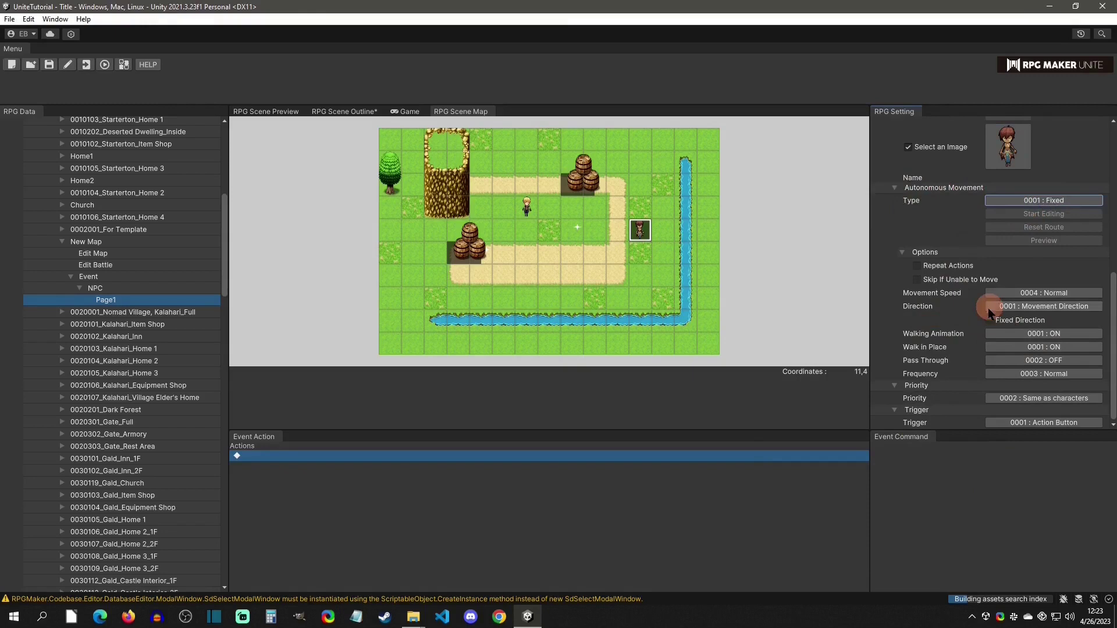
{"action": "left_click", "coordinate": [1058, 333]}
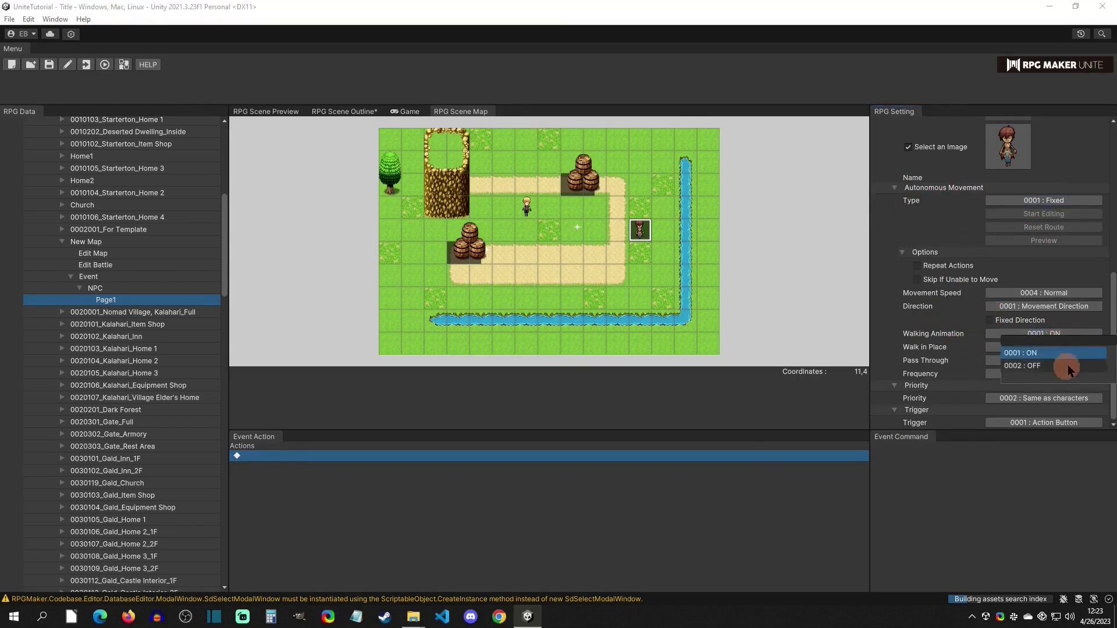
{"action": "left_click", "coordinate": [963, 335]}
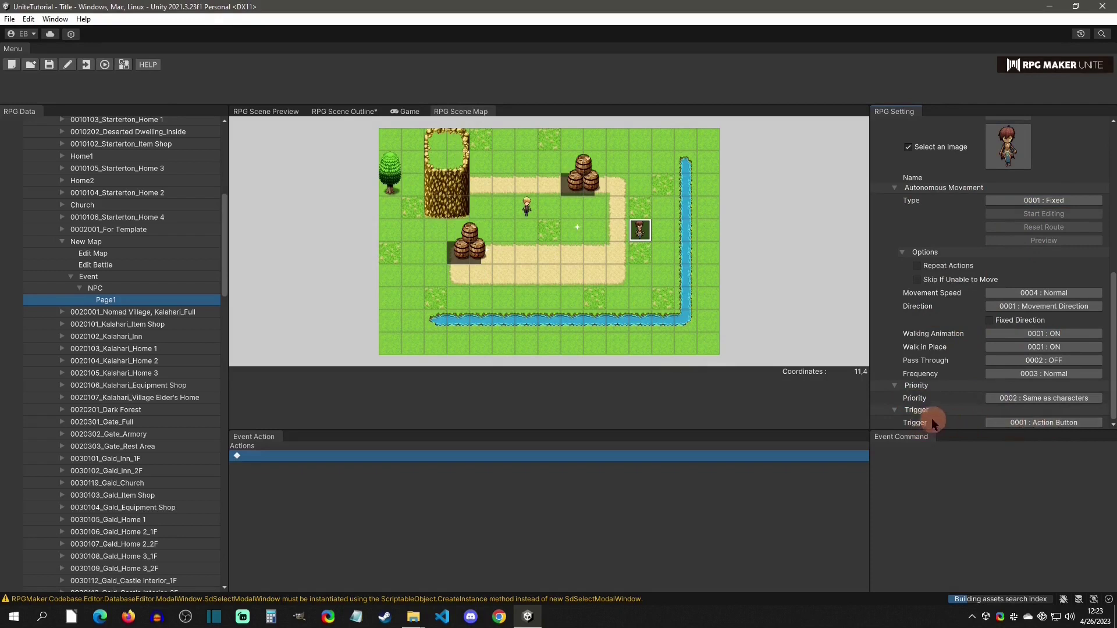
Add a Show Text command to the NPC event's empty action list.
{"action": "right_click", "coordinate": [268, 455]}
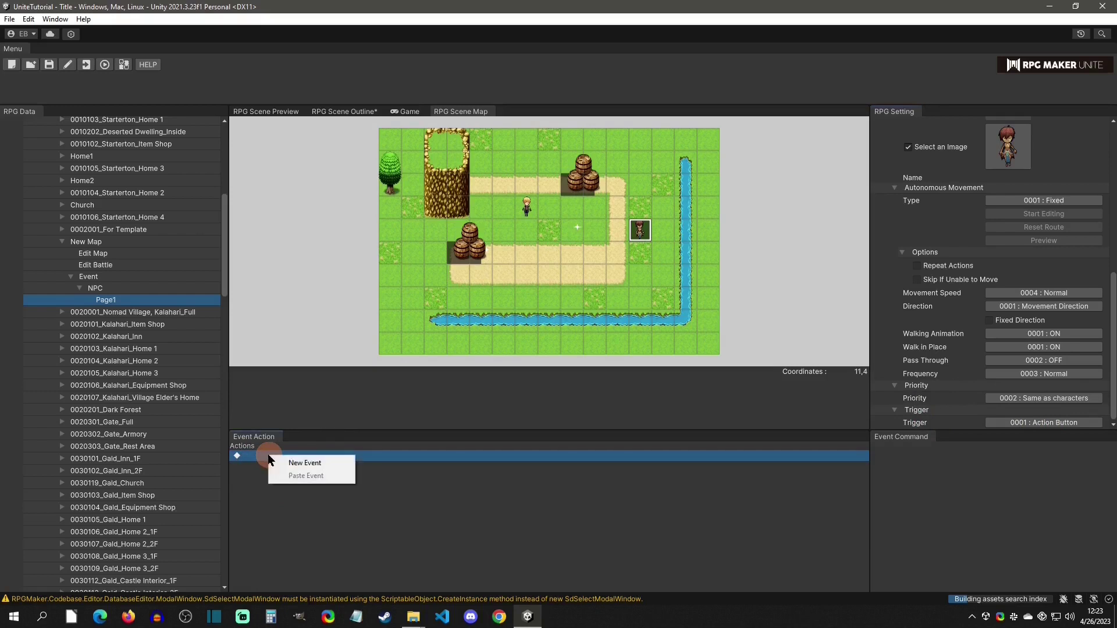
{"action": "left_click", "coordinate": [335, 464]}
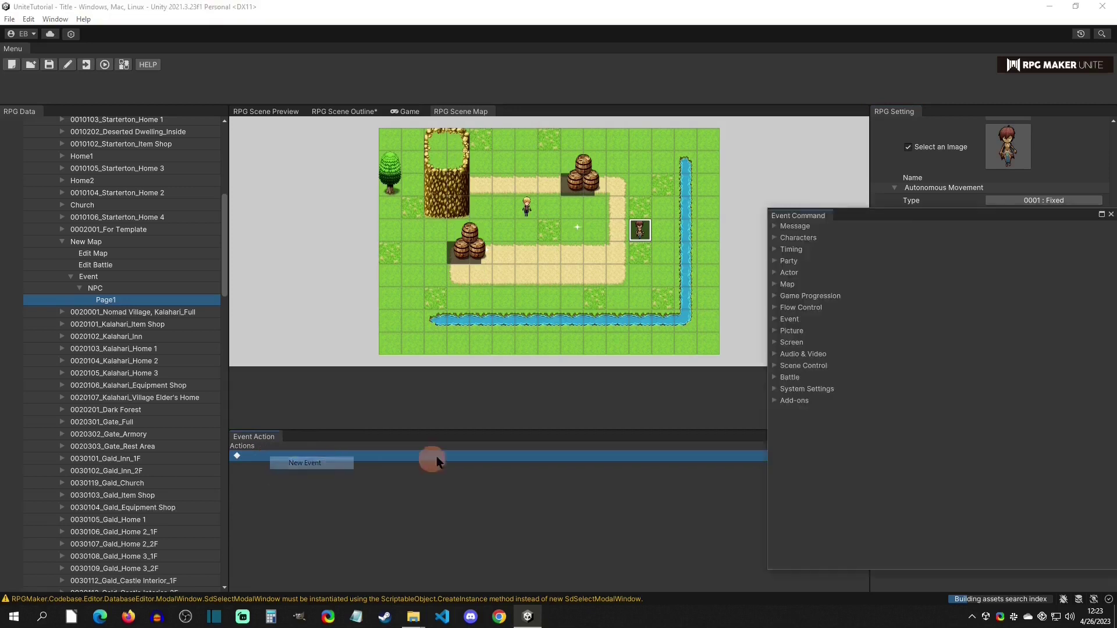
{"action": "left_click_drag", "start_coordinate": [894, 212], "coordinate": [623, 185]}
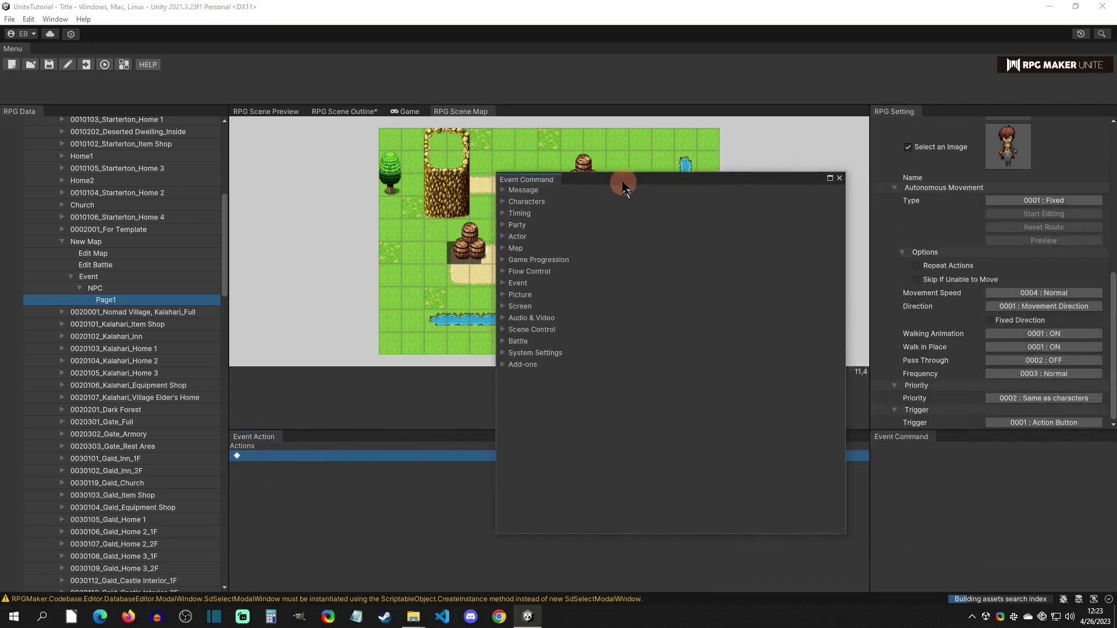
{"action": "left_click", "coordinate": [504, 190]}
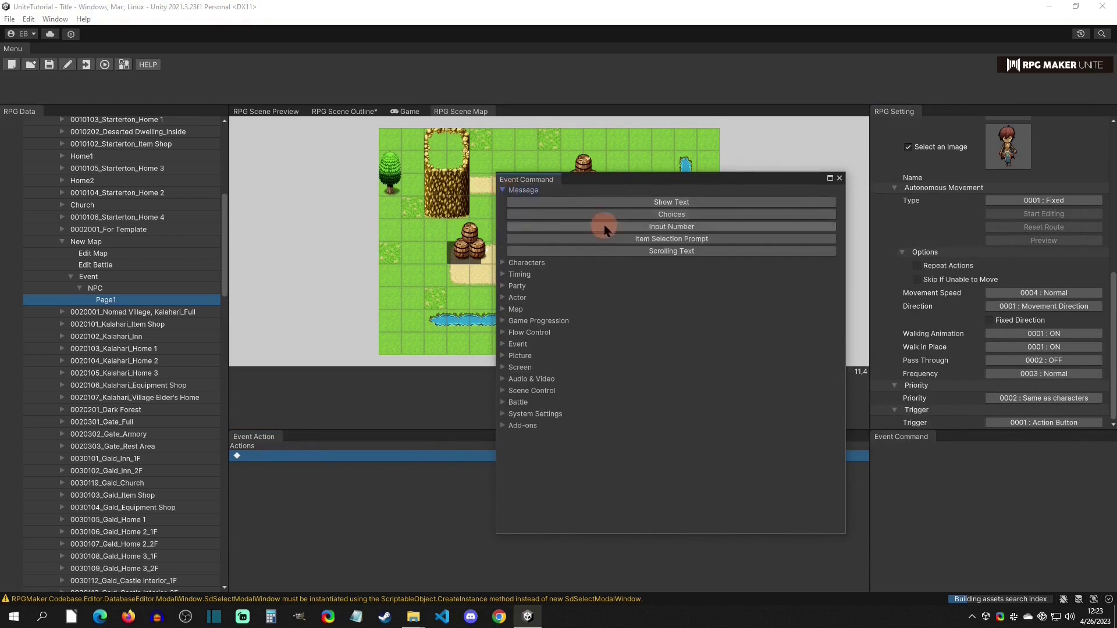
{"action": "left_click", "coordinate": [702, 200]}
Enter "Hello new RPG Maker!" as the message of the NPC's Show Text command.
{"action": "left_click", "coordinate": [336, 465]}
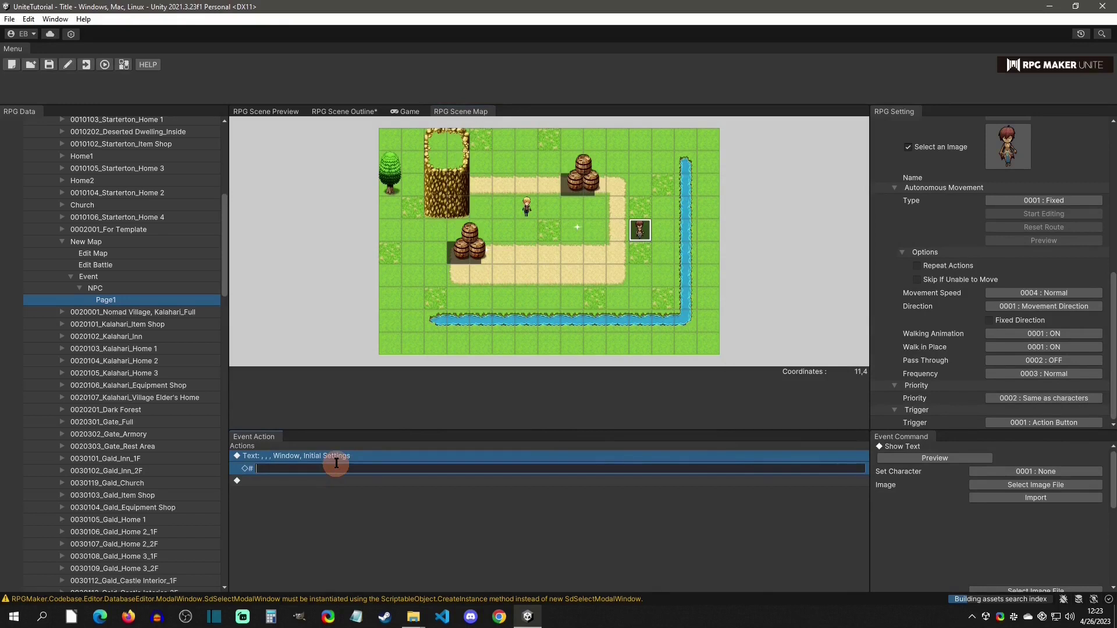
{"action": "type", "text": "Hello"}
{"action": "type", "text": " new RPG"}
{"action": "type", "text": "M"}
{"action": "type", "text": "Mak"}
{"action": "type", "text": "er!"}
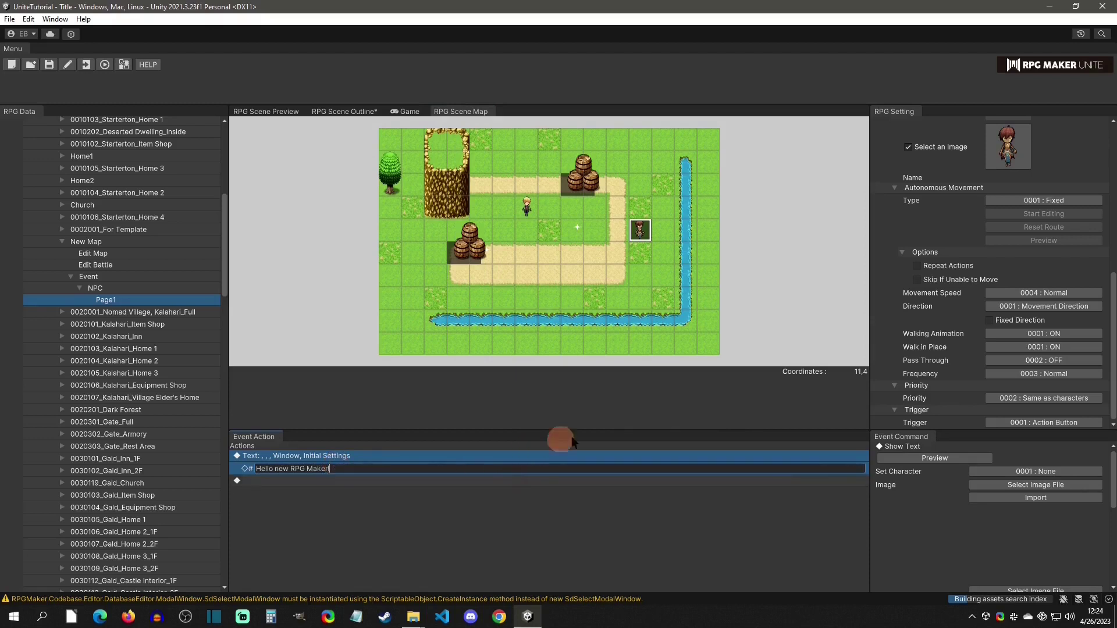
{"action": "left_click", "coordinate": [895, 515]}
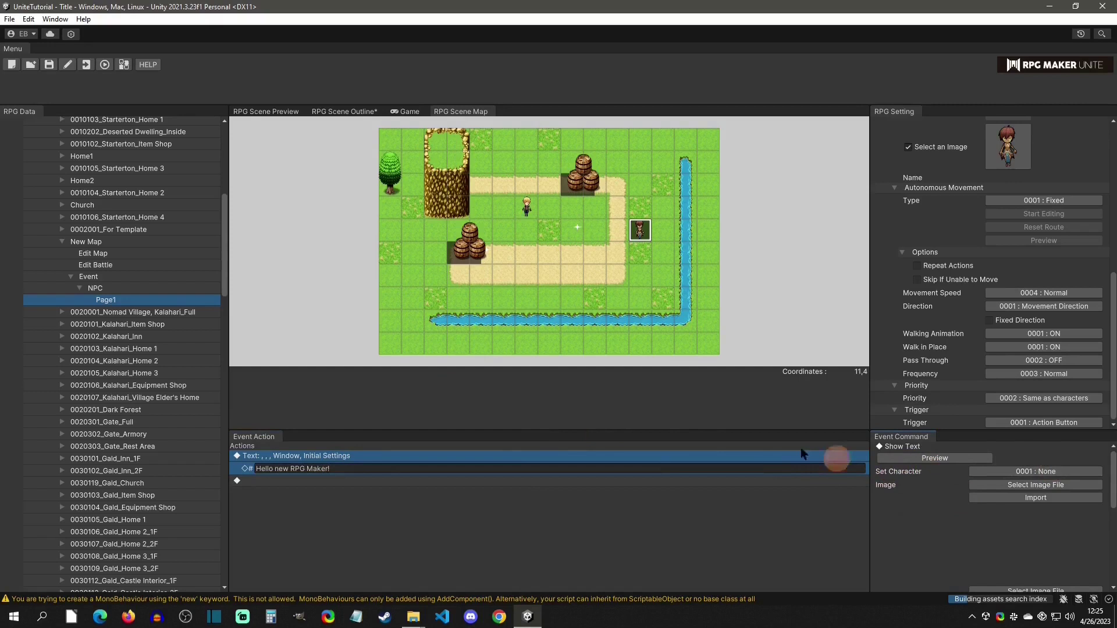
Examine the actor Craft's basic settings, face icon, field character and picture in the database.
{"action": "left_click_drag", "start_coordinate": [224, 212], "coordinate": [219, 117]}
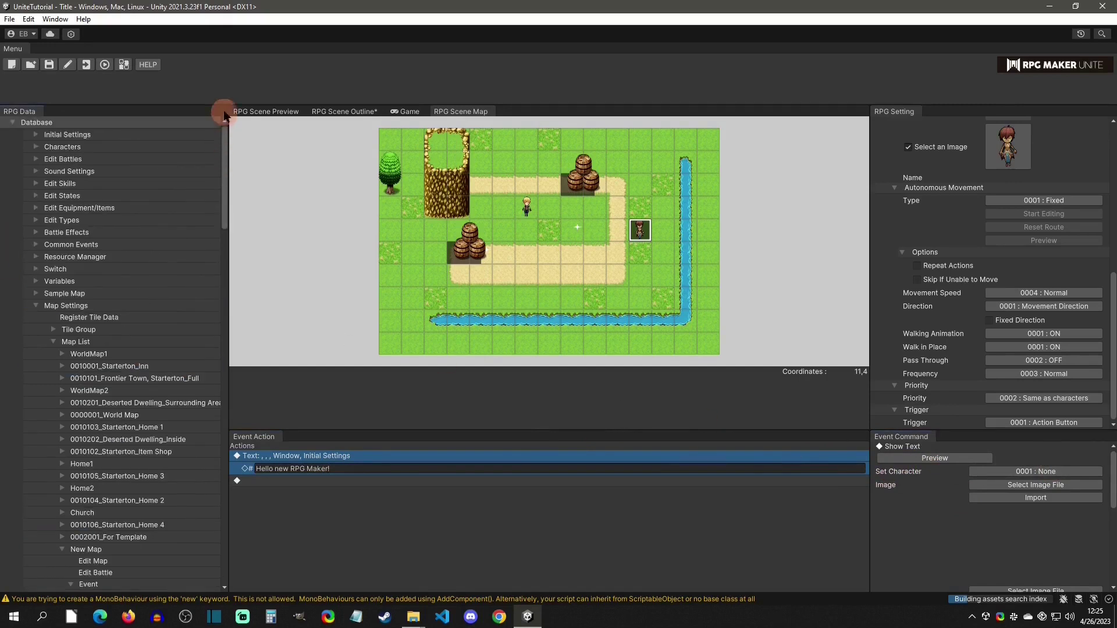
{"action": "left_click", "coordinate": [35, 147]}
{"action": "left_click", "coordinate": [54, 170]}
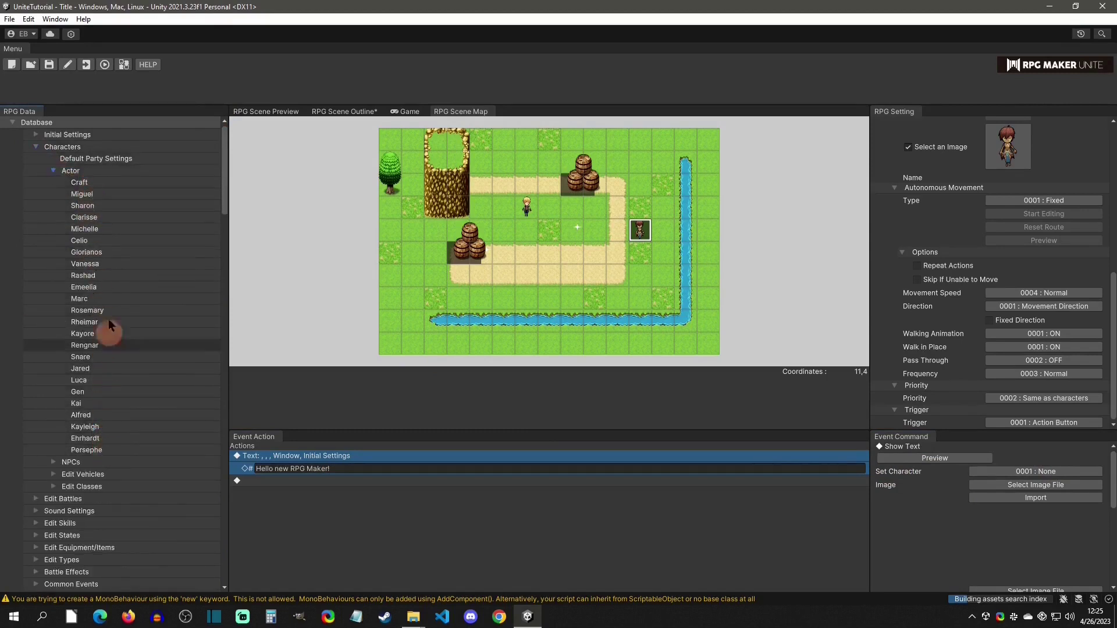
{"action": "left_click", "coordinate": [143, 184]}
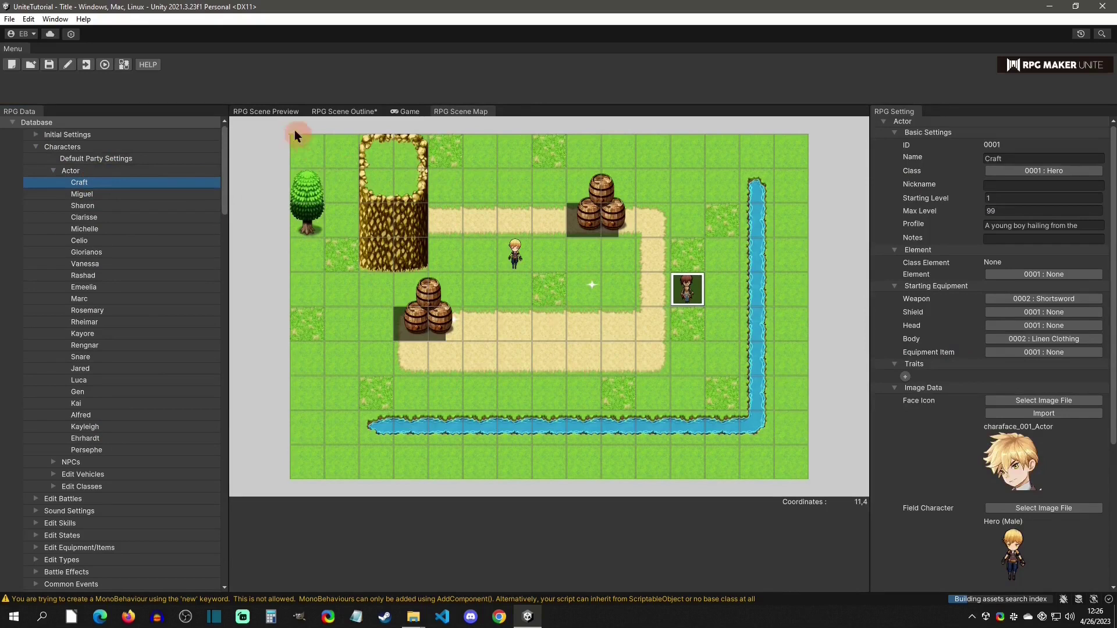
{"action": "left_click", "coordinate": [274, 112]}
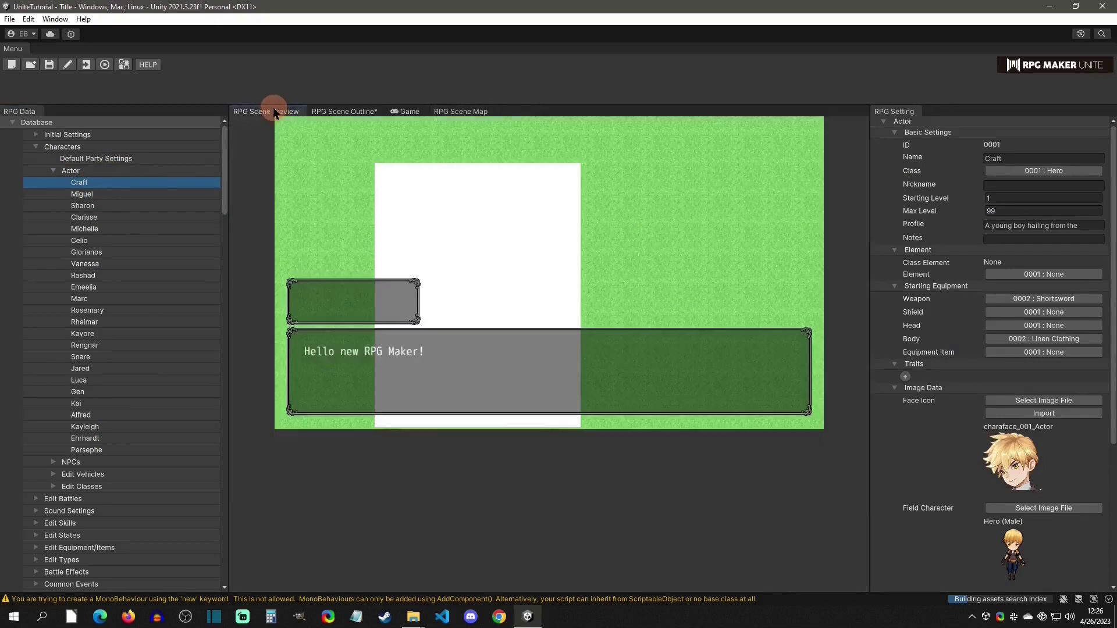
{"action": "left_click", "coordinate": [463, 112]}
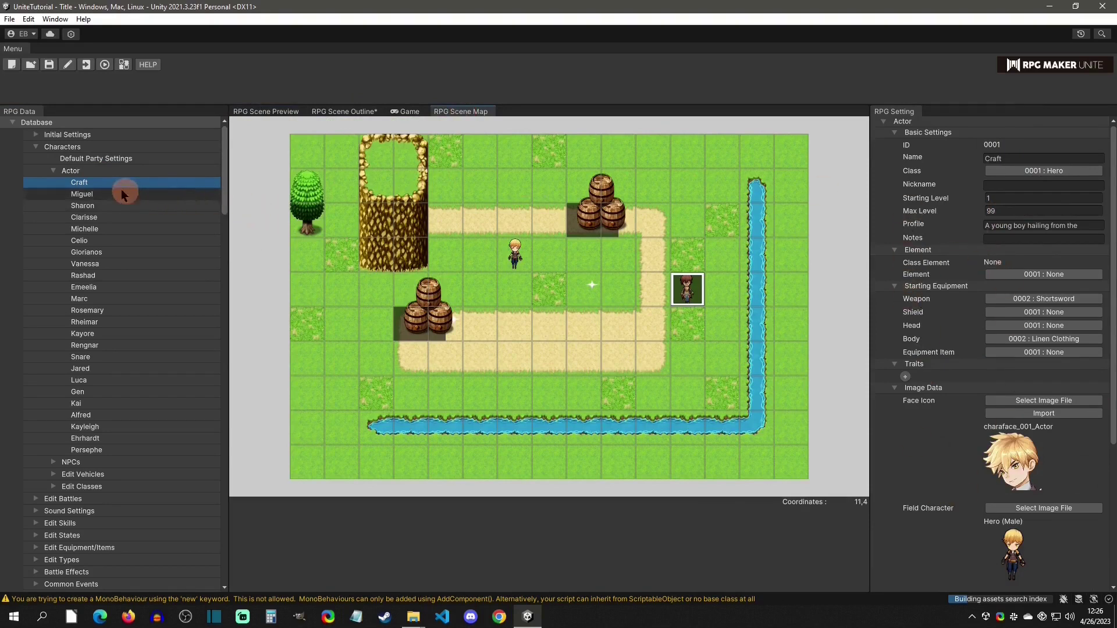
{"action": "left_click", "coordinate": [90, 185]}
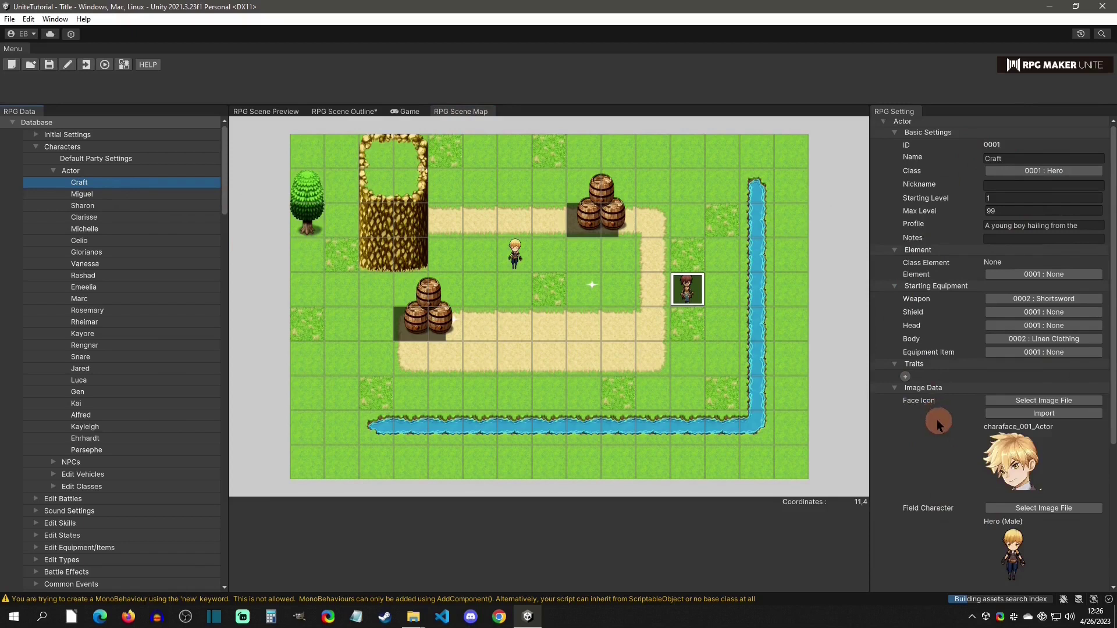
{"action": "scroll", "coordinate": [933, 413], "scroll_direction": "down", "scroll_amount": 2}
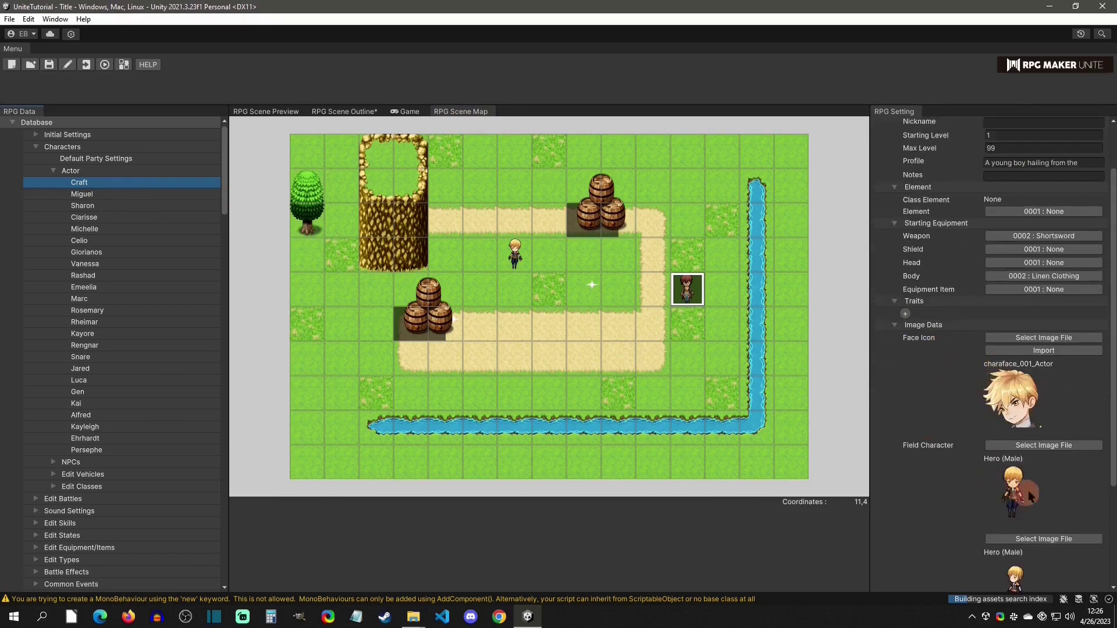
{"action": "scroll", "coordinate": [977, 501], "scroll_direction": "down", "scroll_amount": 5}
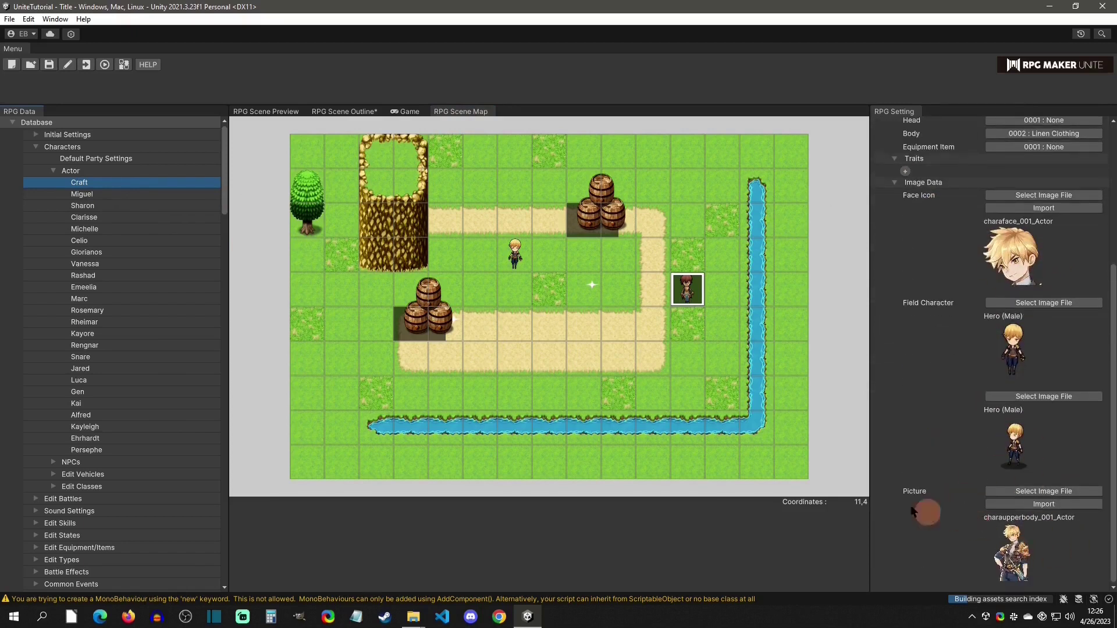
{"action": "scroll", "coordinate": [925, 506], "scroll_direction": "up", "scroll_amount": 7}
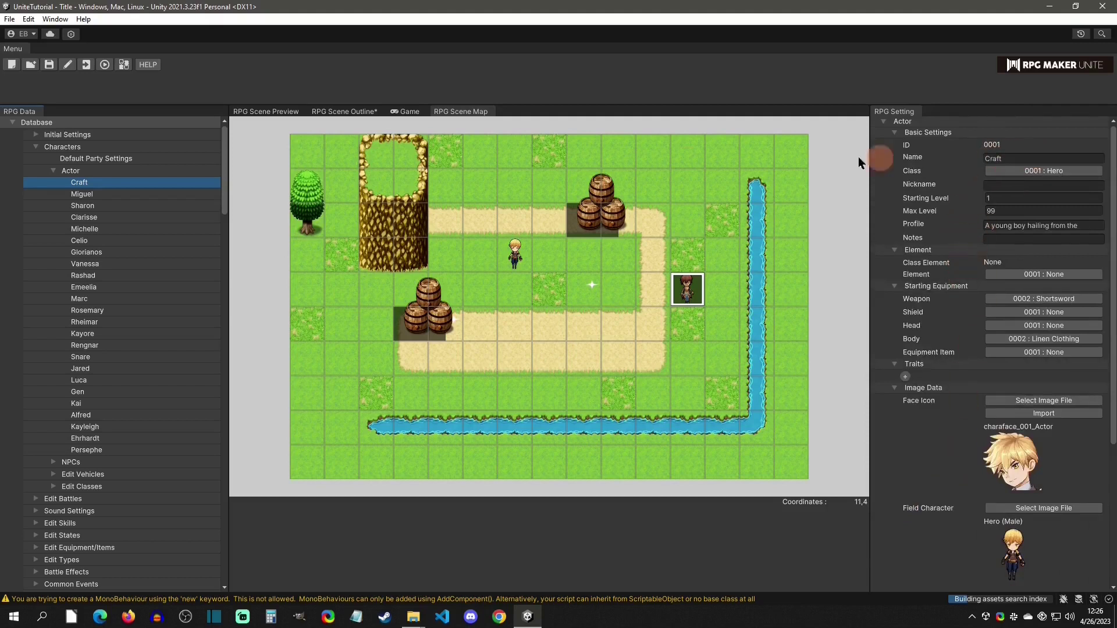
{"action": "left_click", "coordinate": [57, 172]}
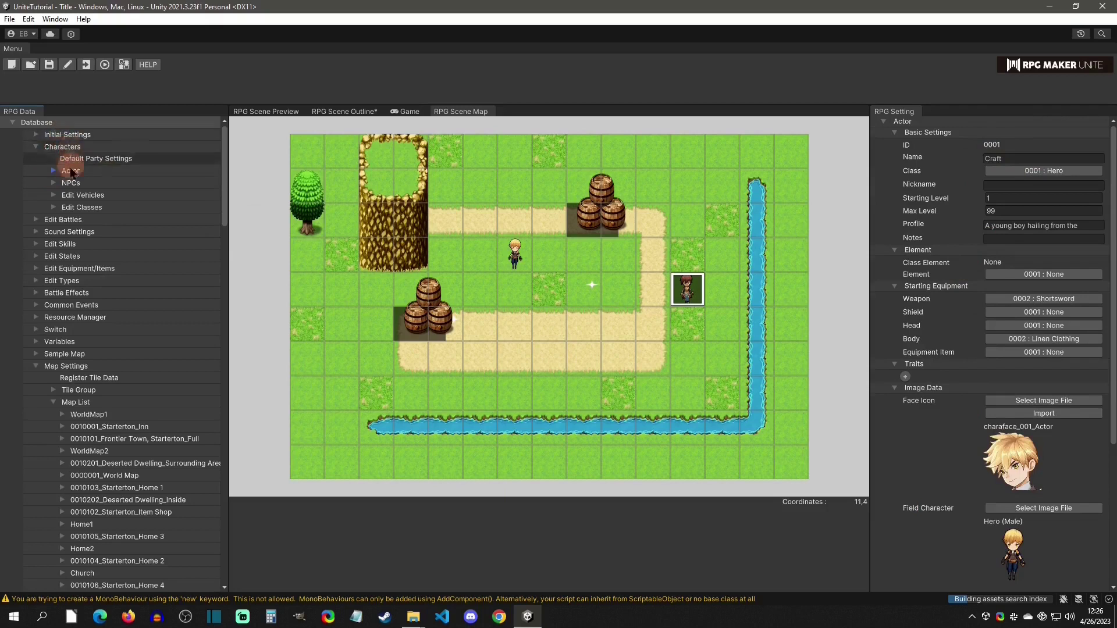
{"action": "left_click", "coordinate": [37, 147]}
Return to Page1 of New Map's NPC event and set its Show Text command's character to 0002 : Craft.
{"action": "left_click_drag", "start_coordinate": [221, 139], "coordinate": [220, 184]}
{"action": "left_click", "coordinate": [130, 402]}
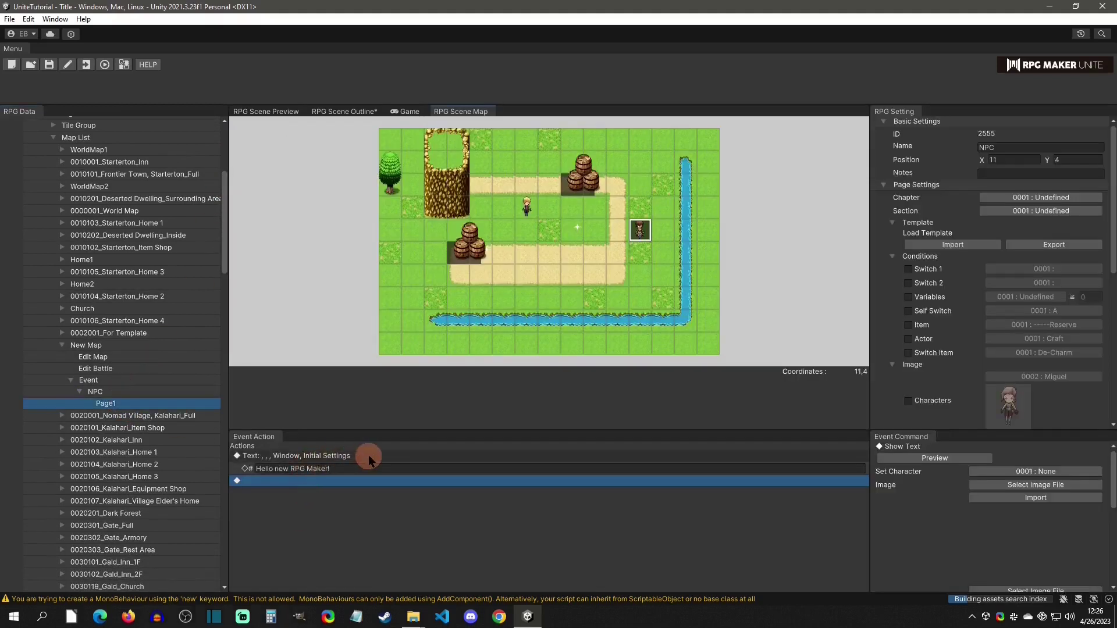
{"action": "left_click", "coordinate": [368, 458]}
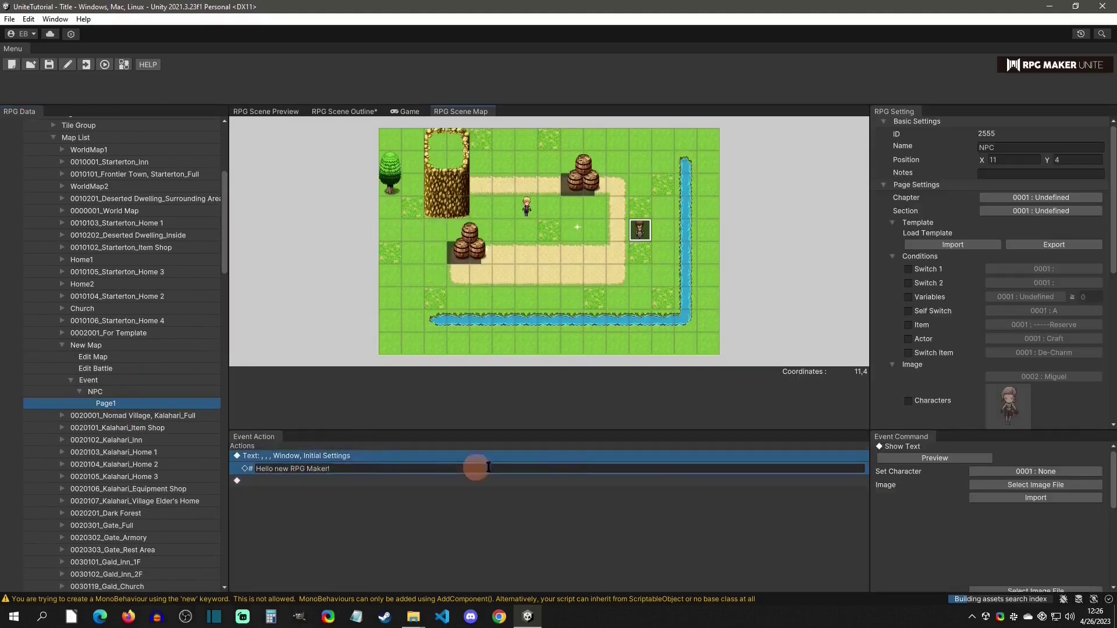
{"action": "left_click", "coordinate": [1049, 470]}
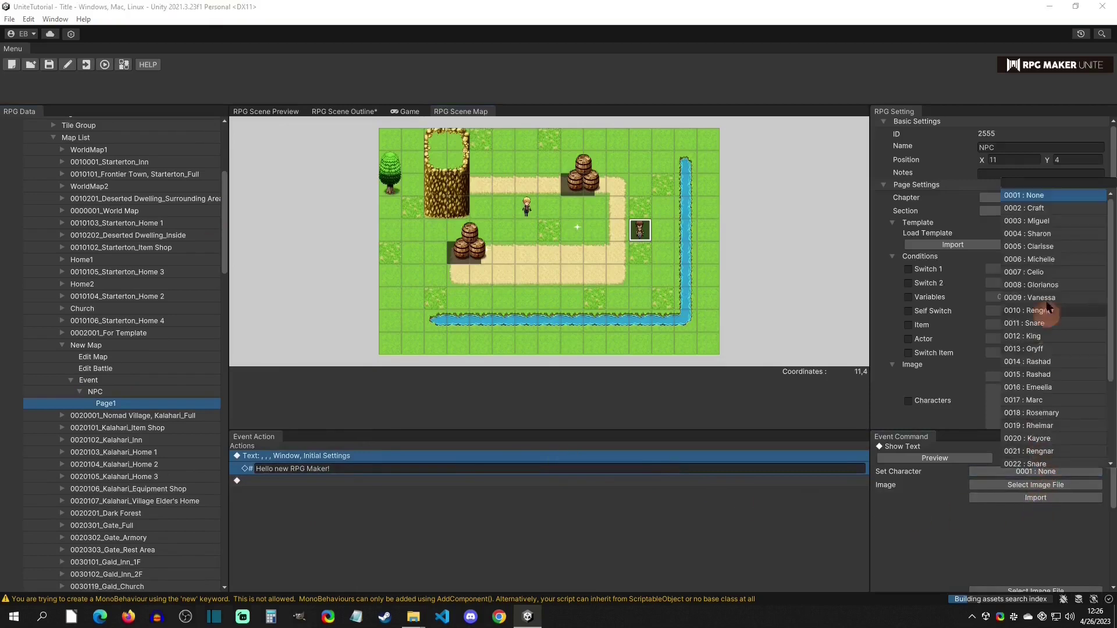
{"action": "left_click", "coordinate": [1043, 206]}
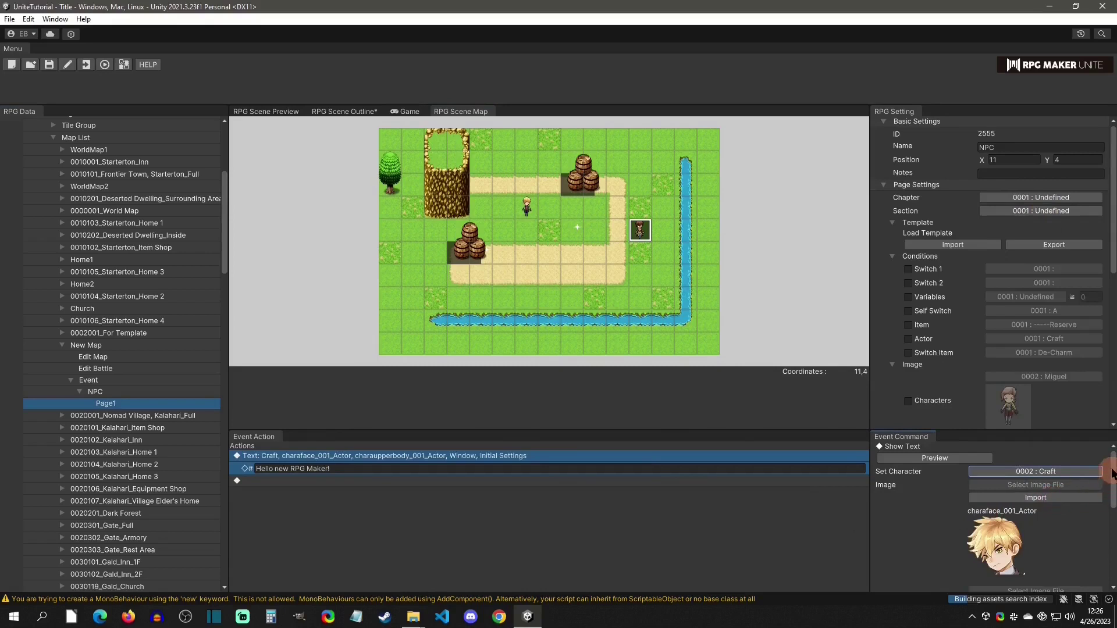
Review the message's display options, keeping the Window background and Initial Settings window position, and check the NPC's movement and trigger settings.
{"action": "left_click_drag", "start_coordinate": [1110, 461], "coordinate": [1112, 569]}
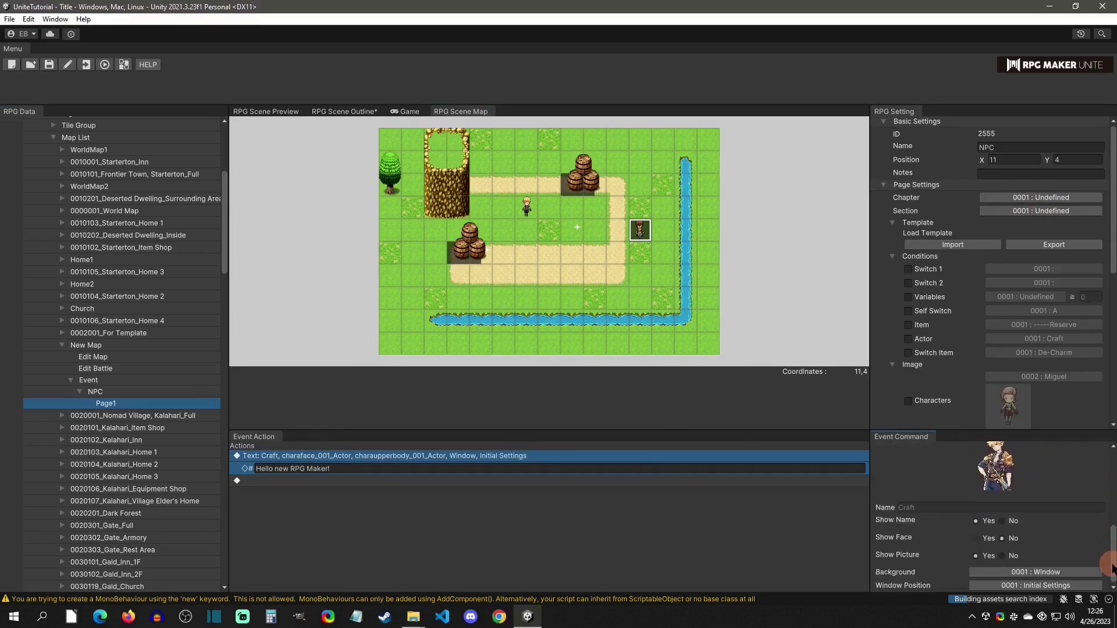
{"action": "left_click", "coordinate": [1057, 571]}
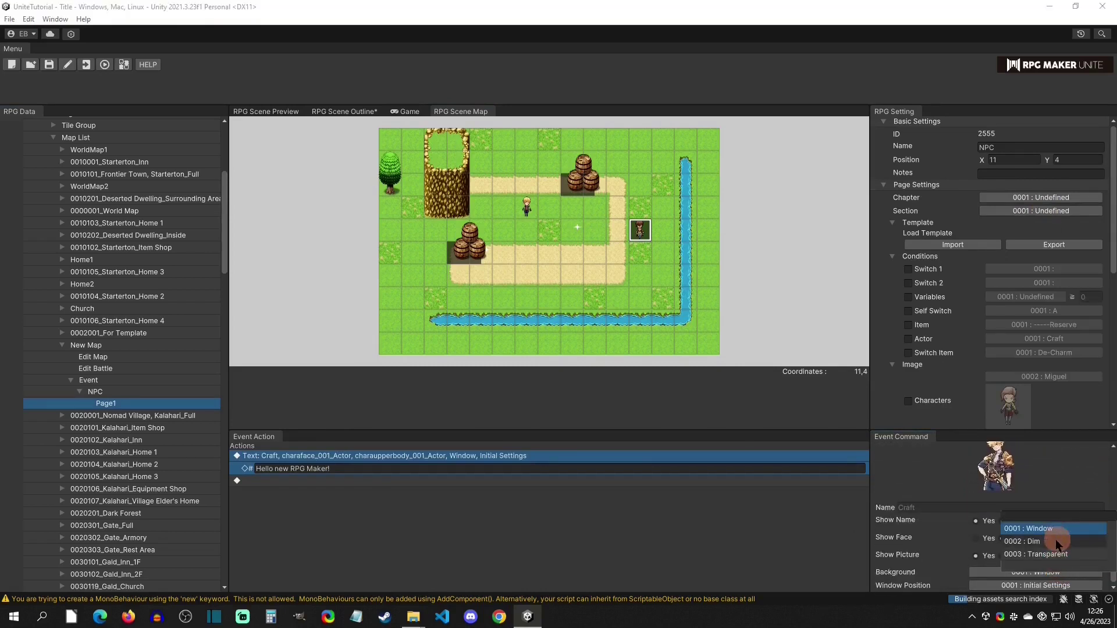
{"action": "left_click", "coordinate": [1047, 529]}
{"action": "left_click", "coordinate": [1053, 585]}
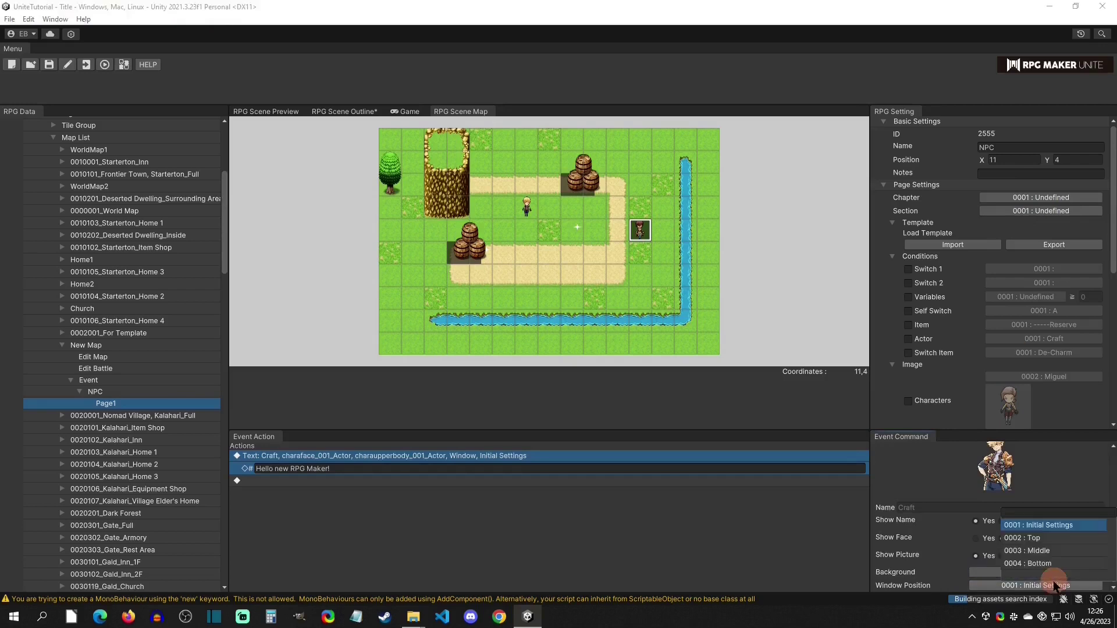
{"action": "left_click", "coordinate": [1053, 523]}
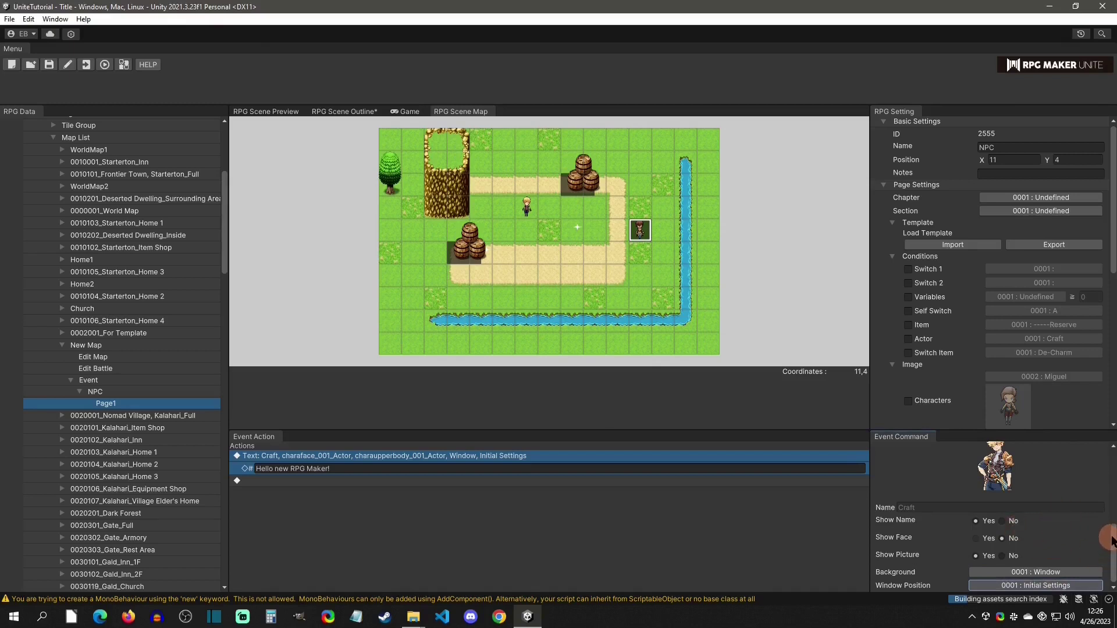
{"action": "left_click_drag", "start_coordinate": [1111, 540], "coordinate": [1104, 369]}
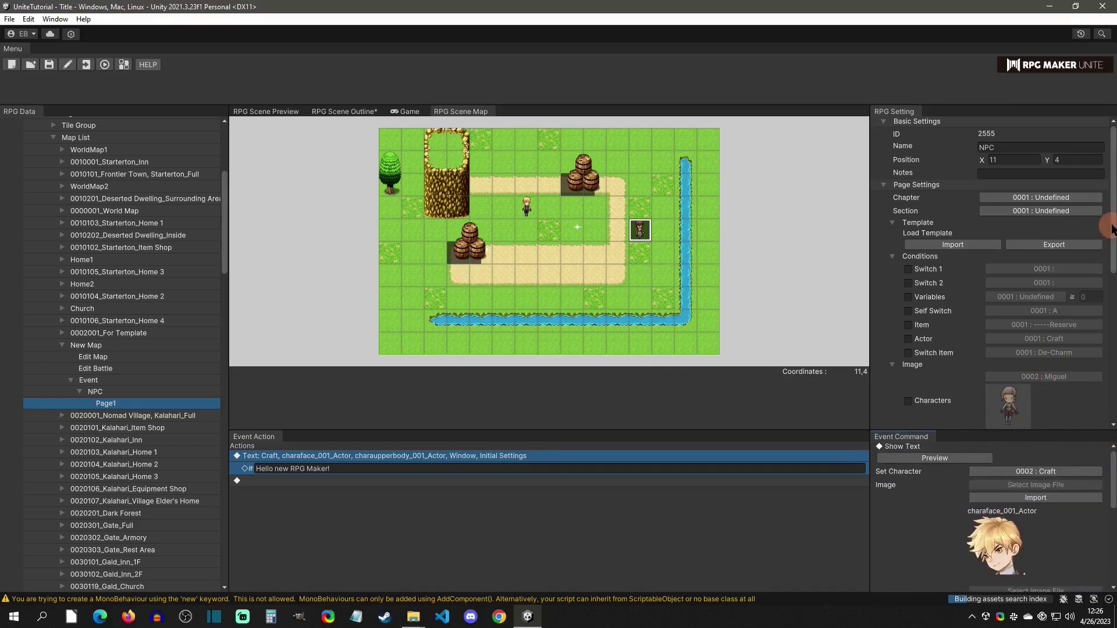
{"action": "left_click_drag", "start_coordinate": [1111, 228], "coordinate": [1052, 425]}
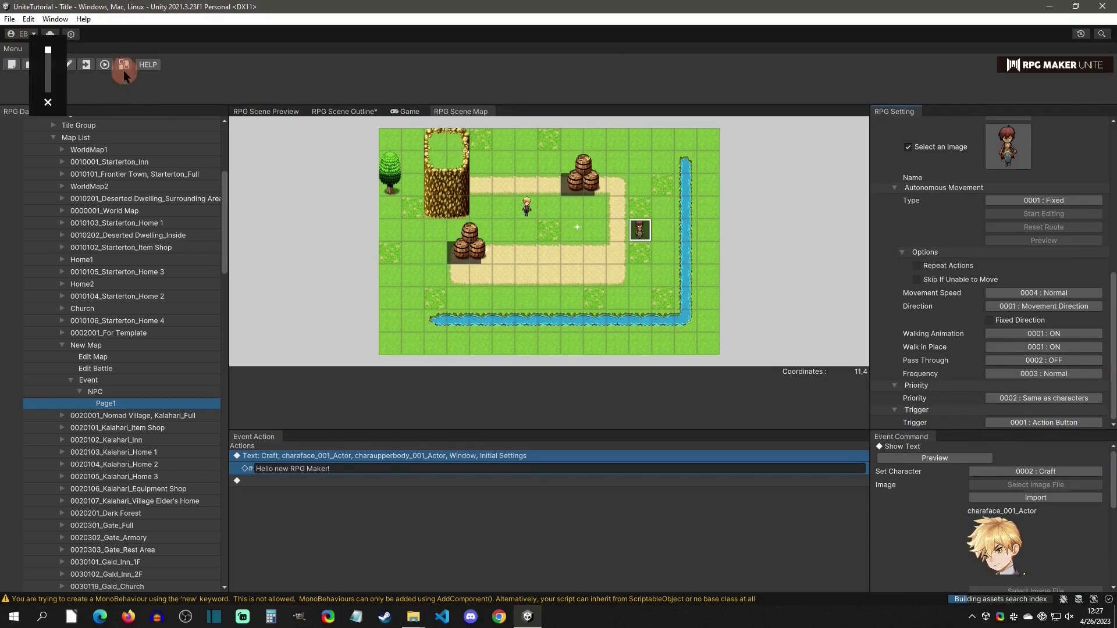
Playtest a new game, walk to the NPC and talk to it to check the message, and stop the playtest.
{"action": "left_click", "coordinate": [105, 64]}
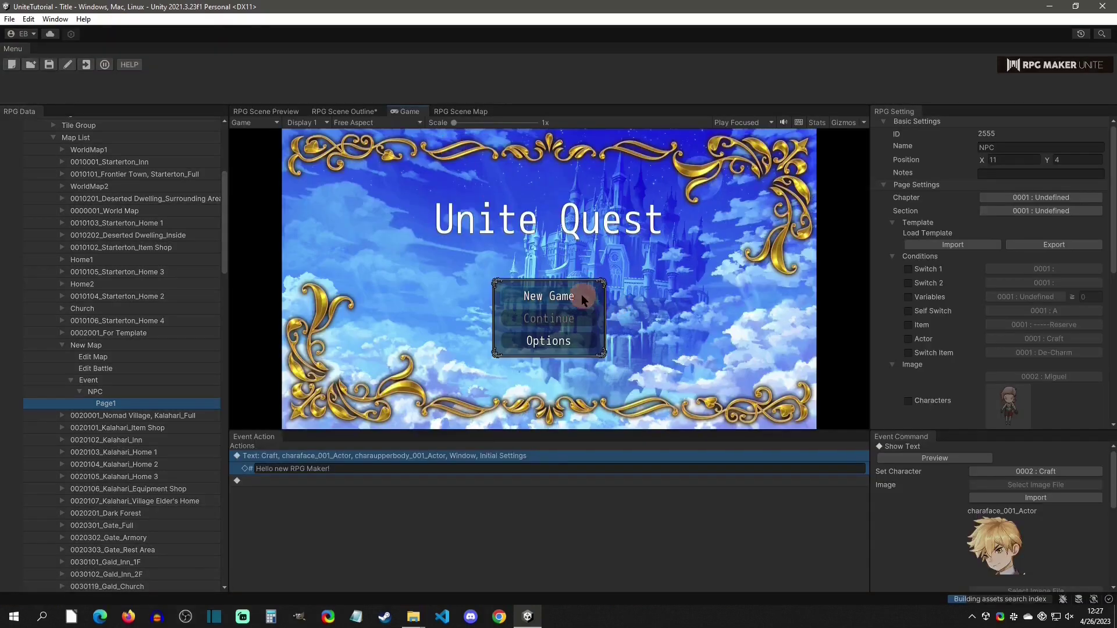
{"action": "left_click", "coordinate": [581, 295]}
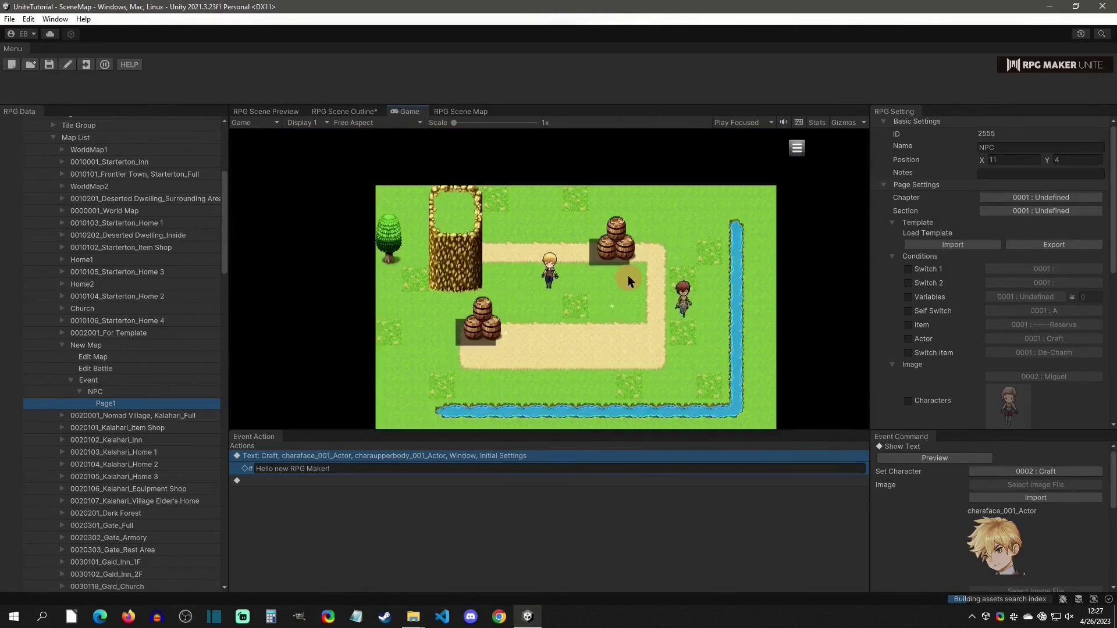
{"action": "left_click", "coordinate": [627, 281]}
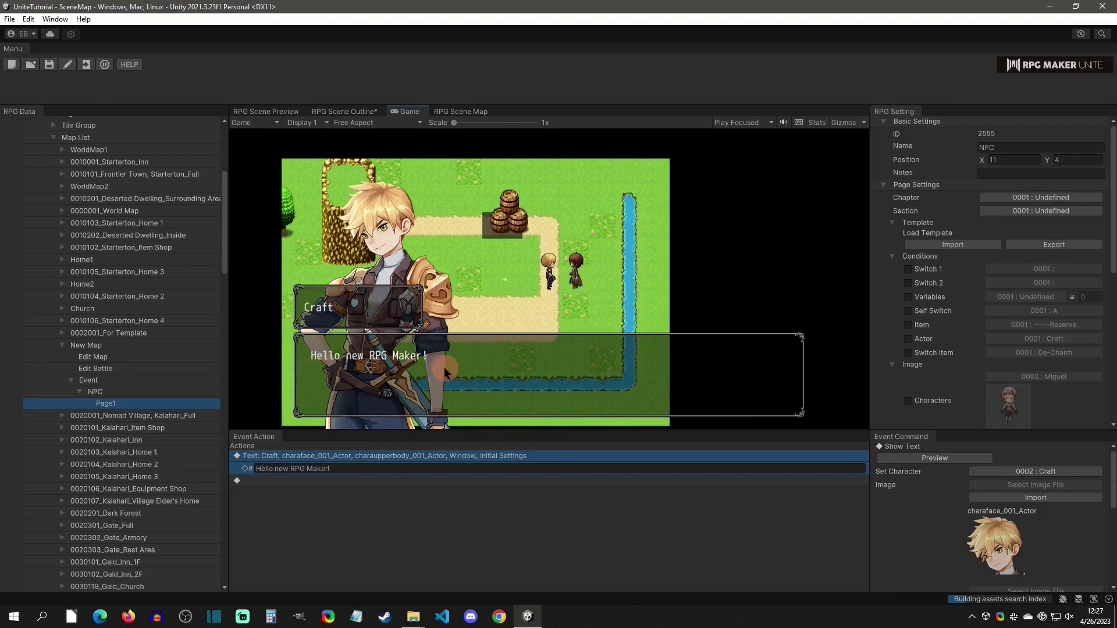
{"action": "left_click", "coordinate": [579, 276]}
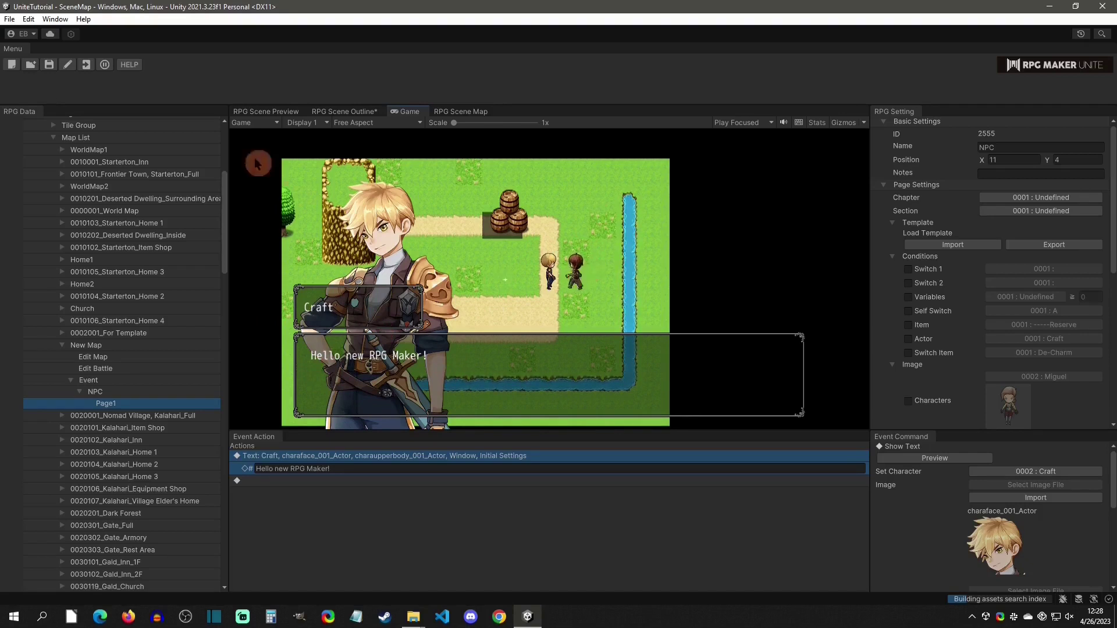
{"action": "left_click", "coordinate": [109, 66]}
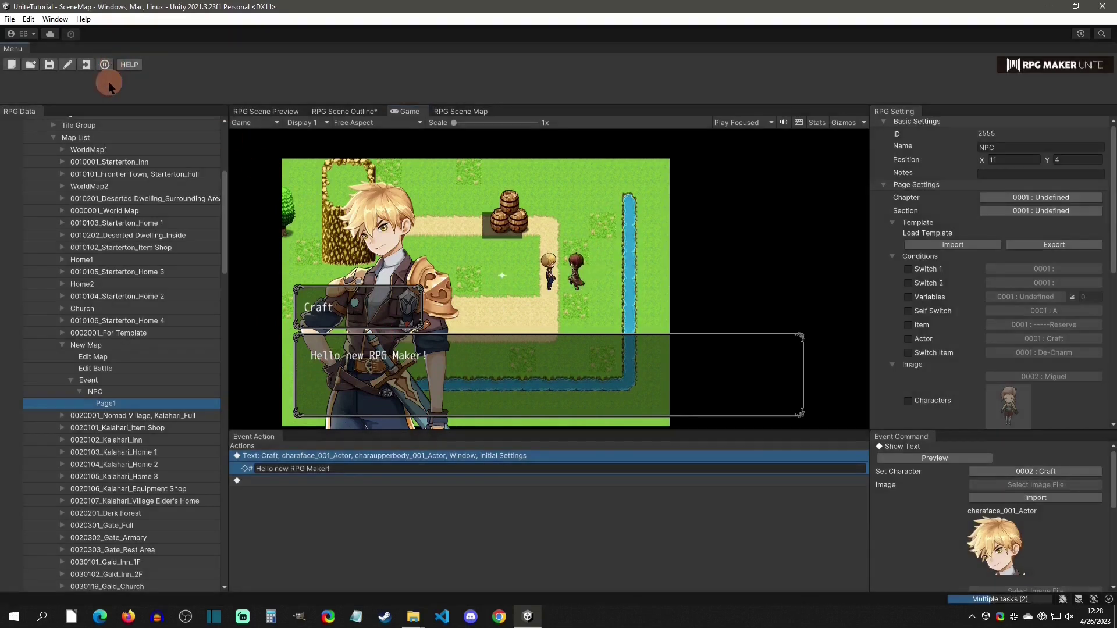
Examine the event command categories available for Page1, including Message, Characters with its Movement commands, and Add-ons, without adding a command.
{"action": "left_click", "coordinate": [288, 481]}
{"action": "right_click", "coordinate": [305, 481]}
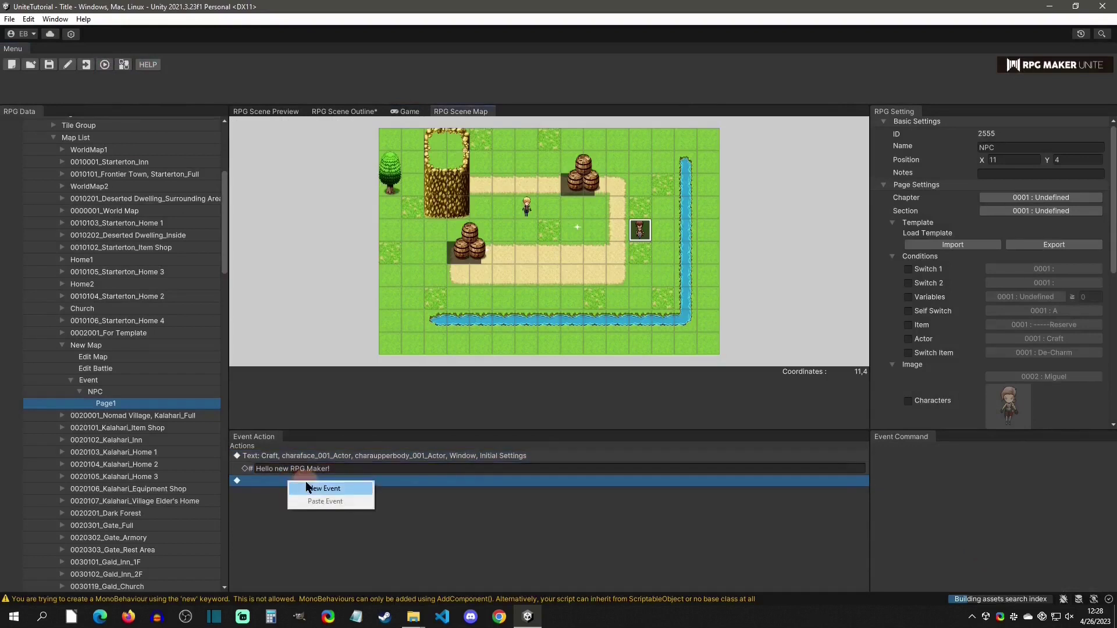
{"action": "left_click", "coordinate": [325, 488]}
{"action": "left_click", "coordinate": [503, 204]}
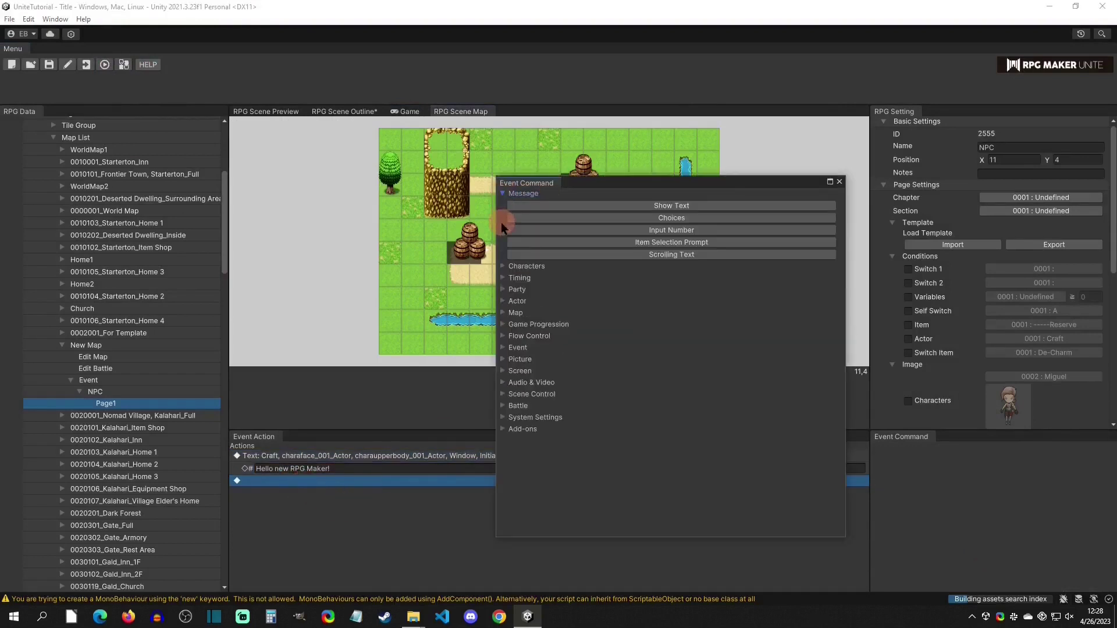
{"action": "left_click", "coordinate": [502, 204]}
{"action": "left_click", "coordinate": [502, 205]}
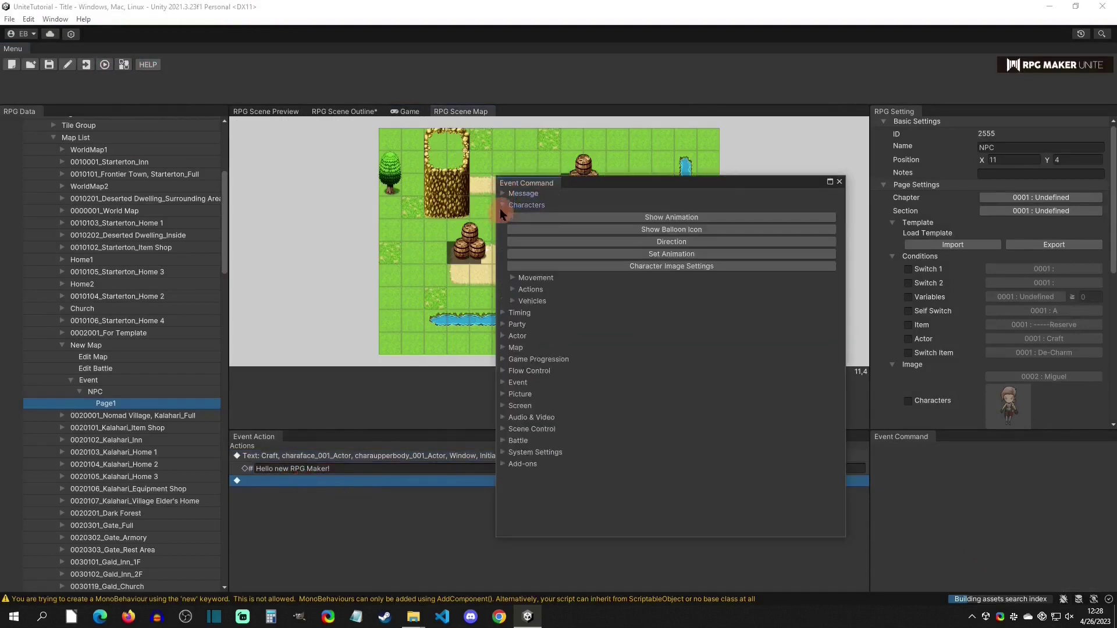
{"action": "left_click", "coordinate": [511, 278]}
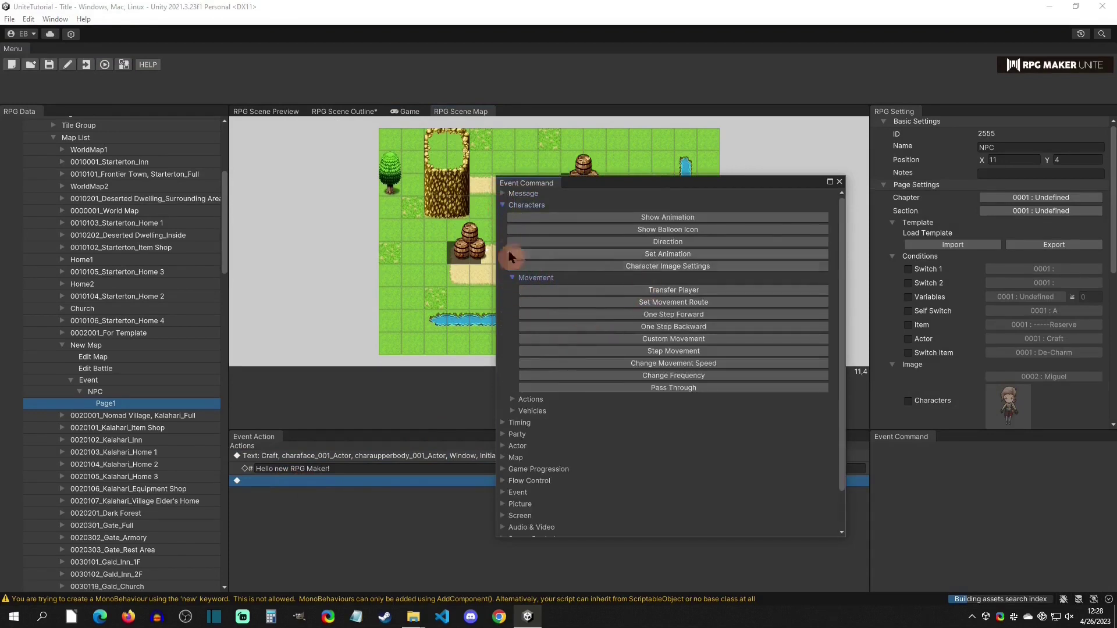
{"action": "left_click", "coordinate": [501, 206]}
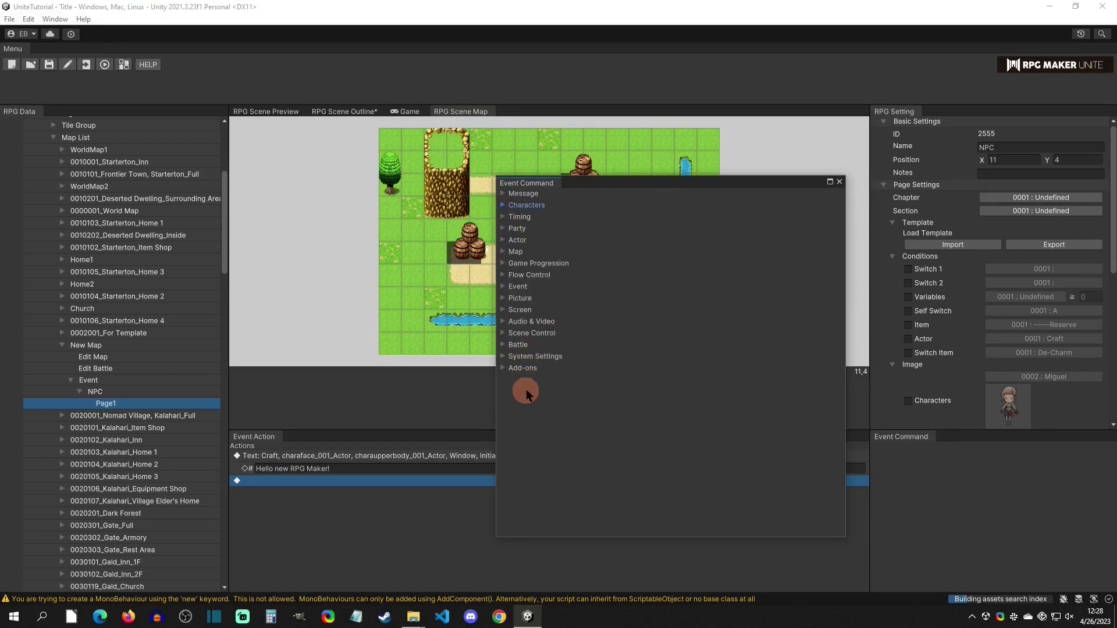
{"action": "left_click", "coordinate": [512, 369]}
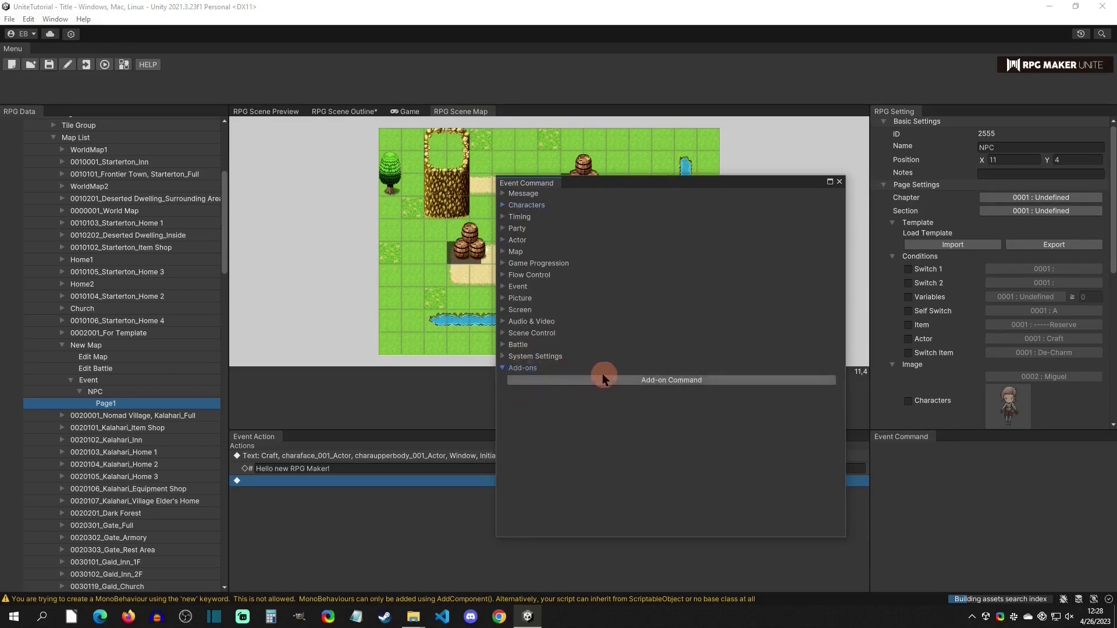
{"action": "left_click", "coordinate": [501, 366]}
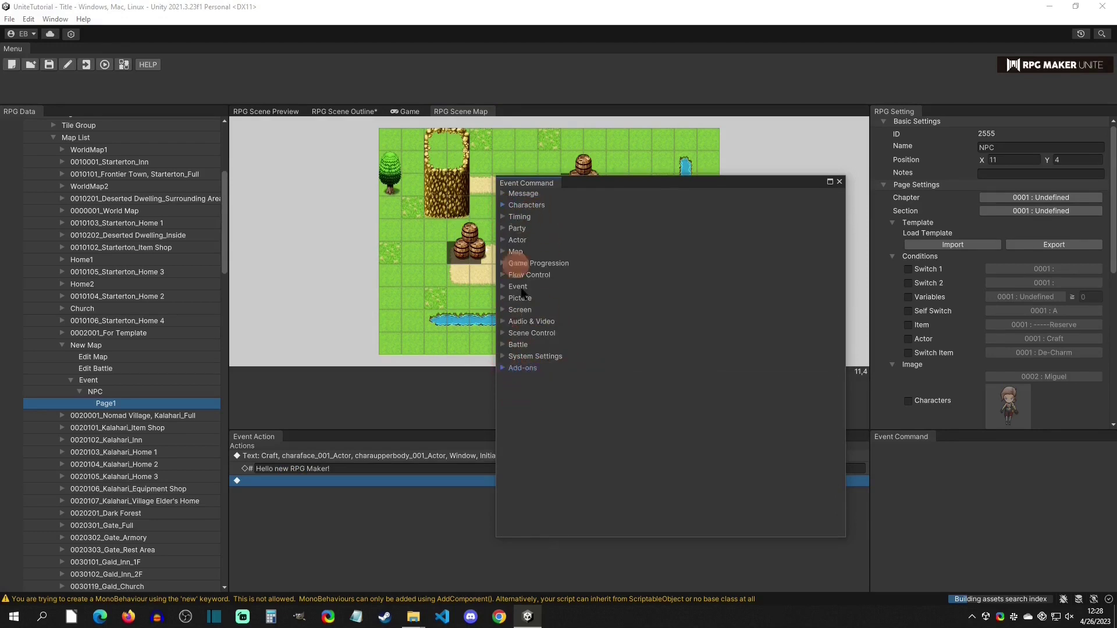
{"action": "left_click", "coordinate": [840, 182]}
{"action": "left_click", "coordinate": [300, 483]}
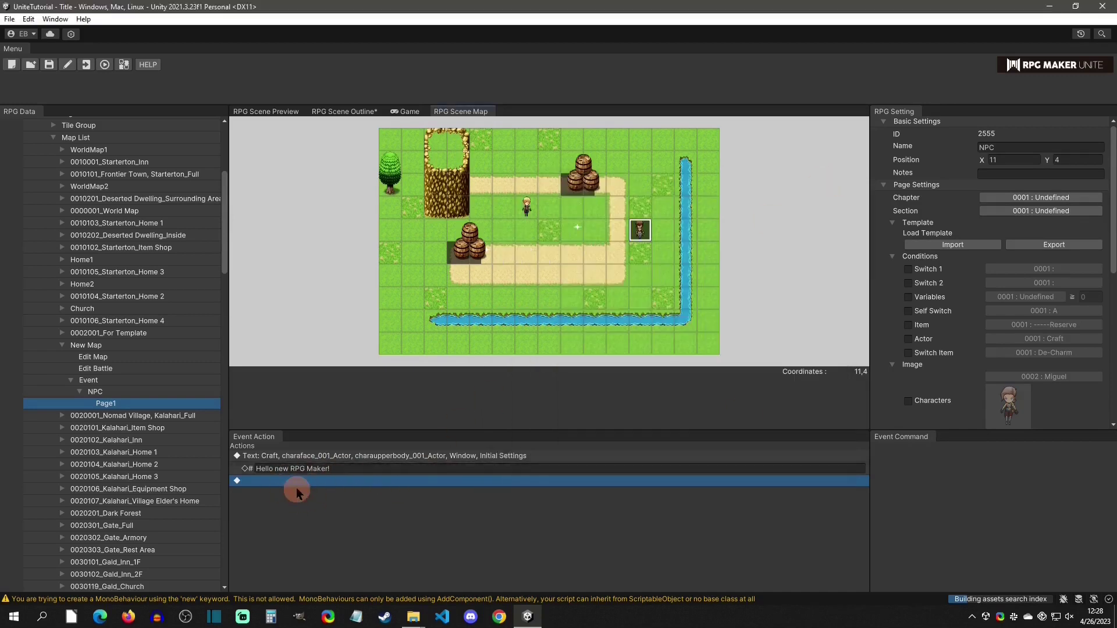
Add a second page to the NPC event and compare its image, movement and trigger settings with those of Page1.
{"action": "left_click", "coordinate": [110, 403]}
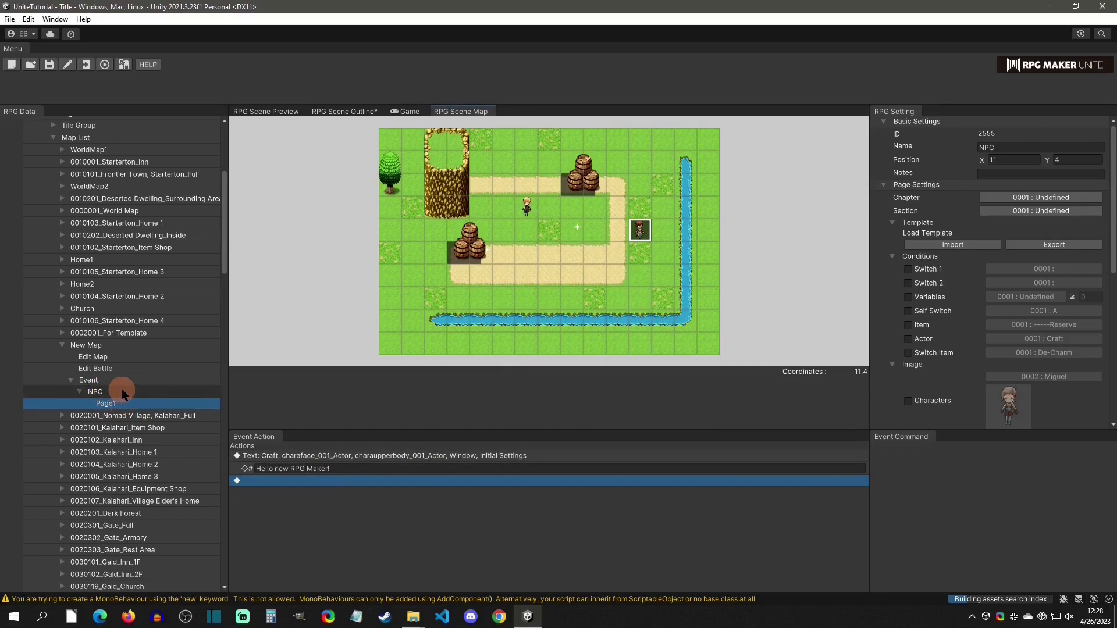
{"action": "right_click", "coordinate": [121, 388]}
{"action": "left_click", "coordinate": [167, 407]}
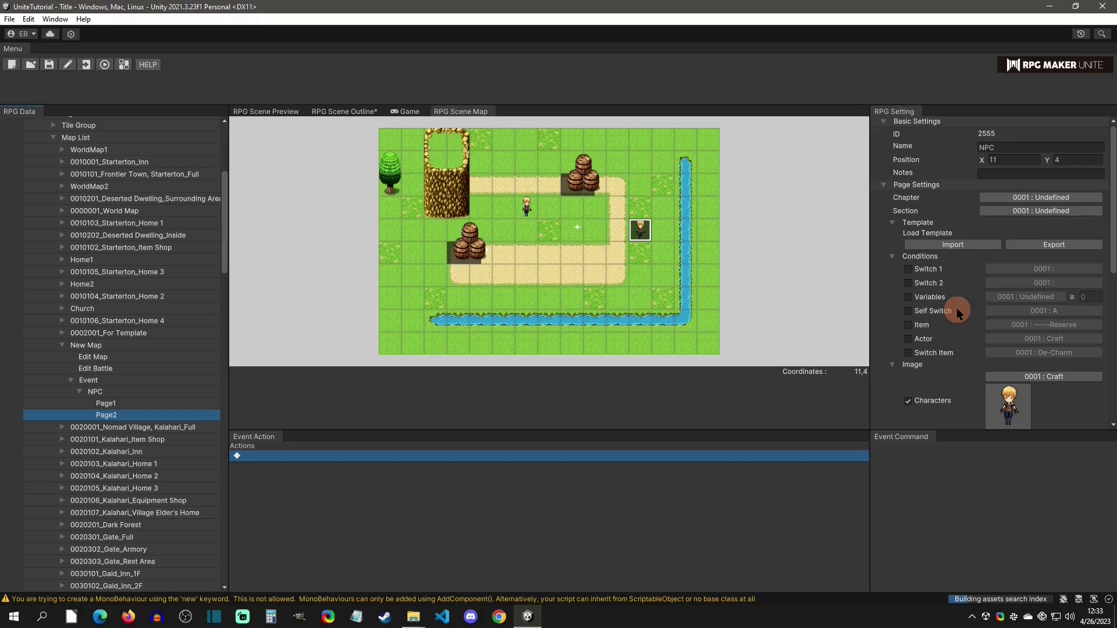
{"action": "scroll", "coordinate": [956, 308], "scroll_direction": "down", "scroll_amount": 10}
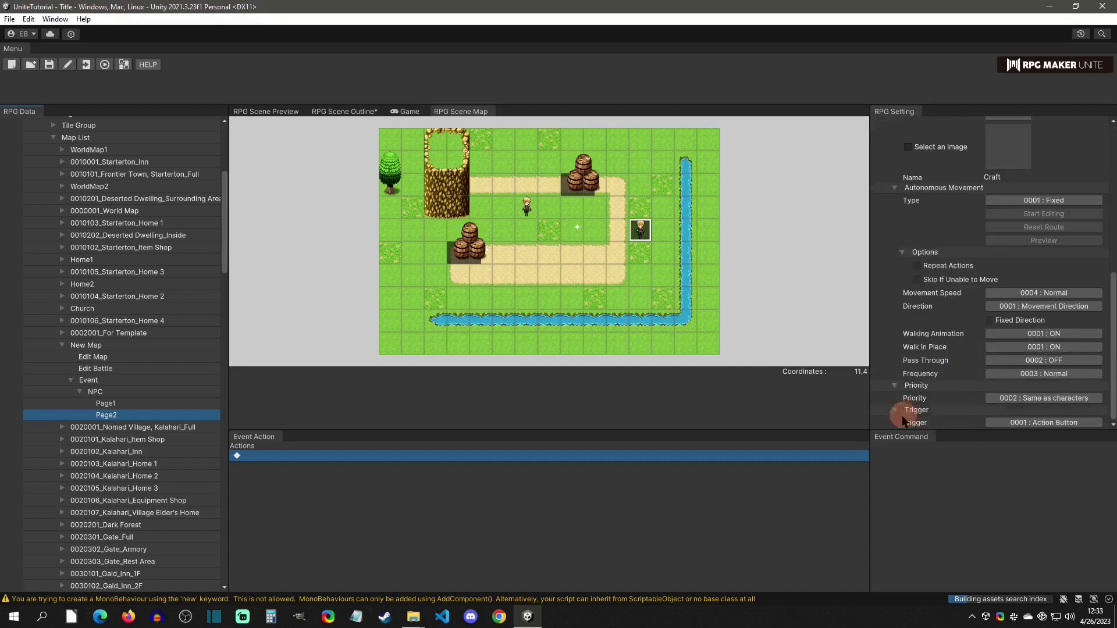
{"action": "left_click", "coordinate": [118, 402]}
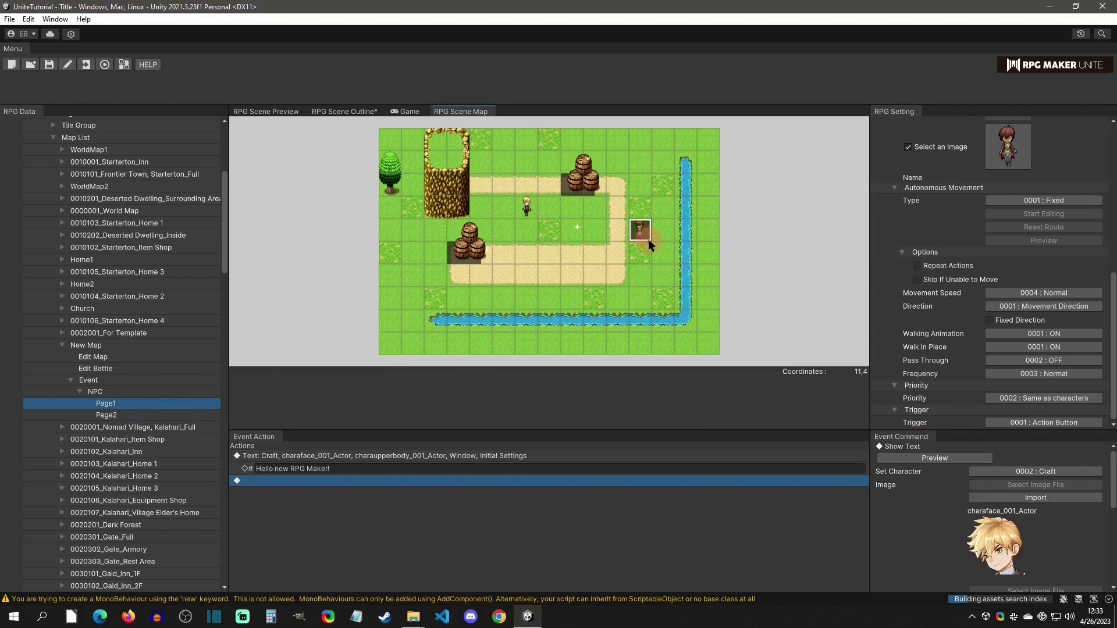
{"action": "scroll", "coordinate": [1032, 221], "scroll_direction": "up", "scroll_amount": 3}
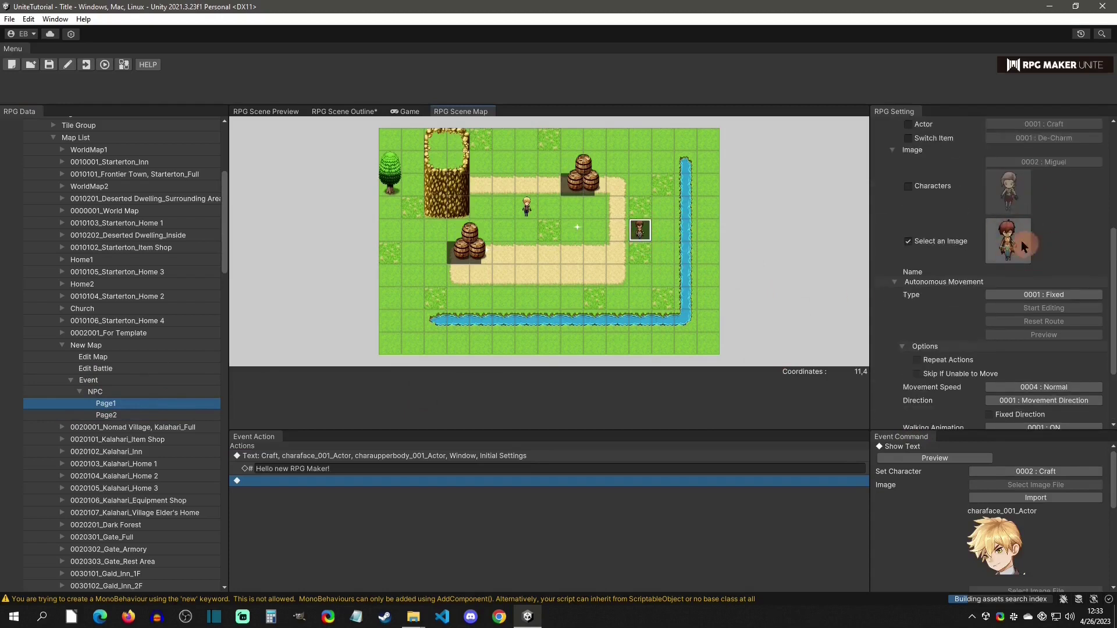
{"action": "left_click", "coordinate": [118, 417]}
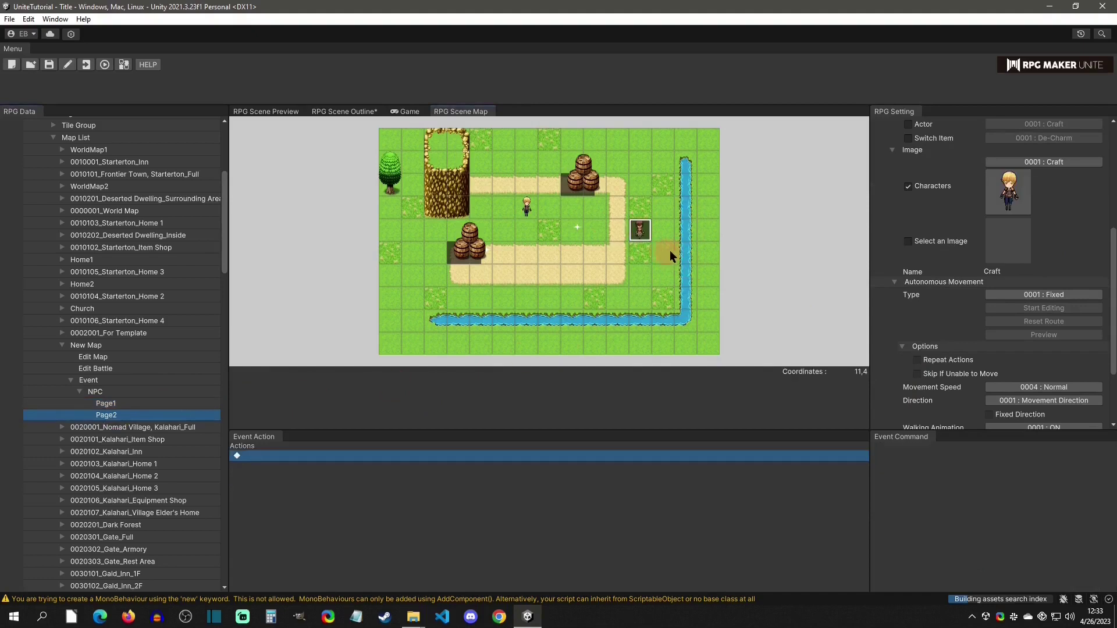
{"action": "left_click", "coordinate": [131, 404]}
{"action": "scroll", "coordinate": [1024, 353], "scroll_direction": "down", "scroll_amount": 3}
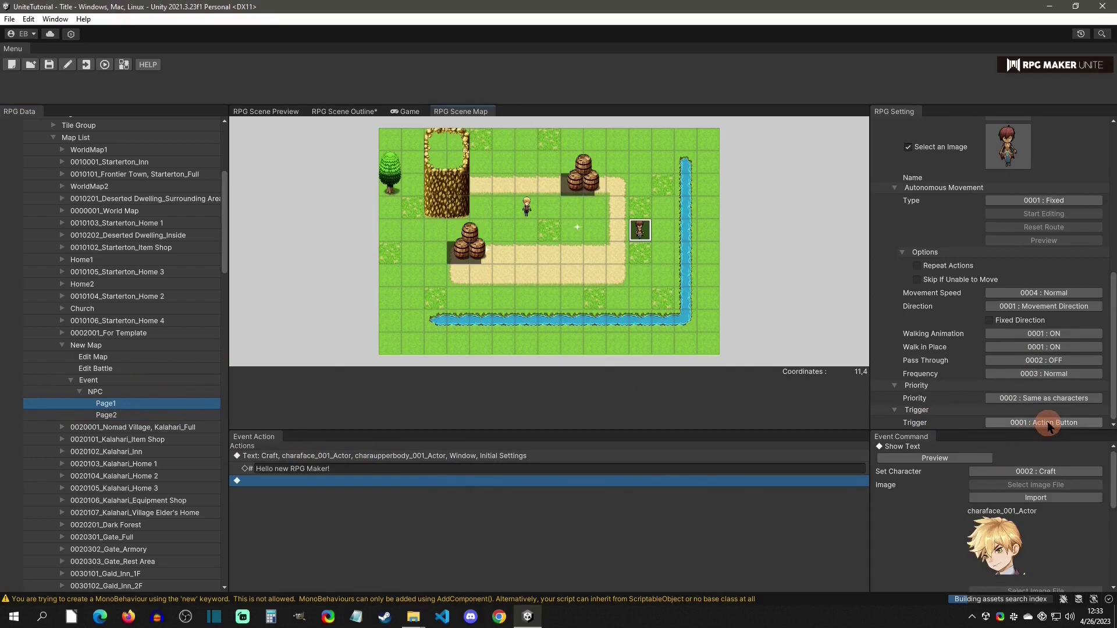
Add a Show Animation command for the Player after Page1's message, with animation None and Wait Until Finished enabled.
{"action": "left_click", "coordinate": [402, 455]}
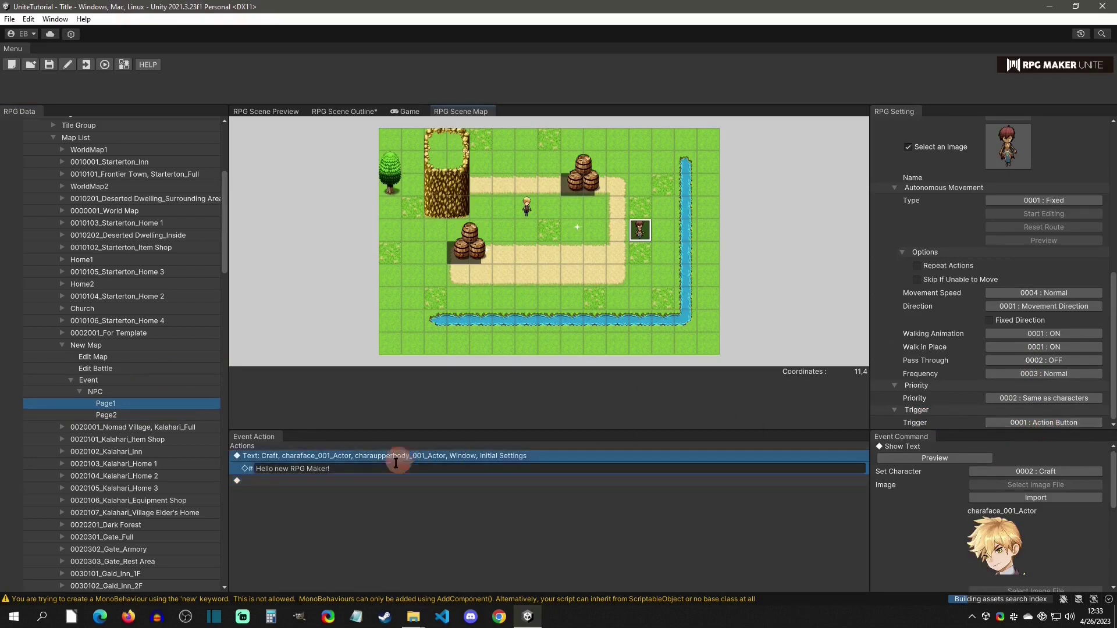
{"action": "right_click", "coordinate": [399, 481]}
{"action": "left_click", "coordinate": [415, 486]}
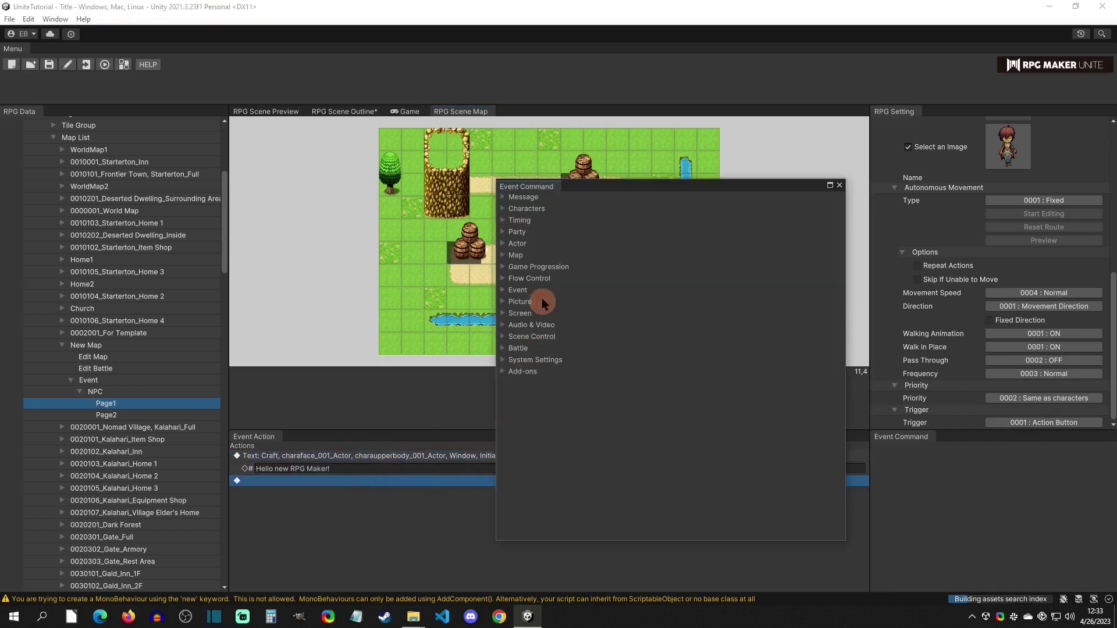
{"action": "left_click", "coordinate": [526, 205]}
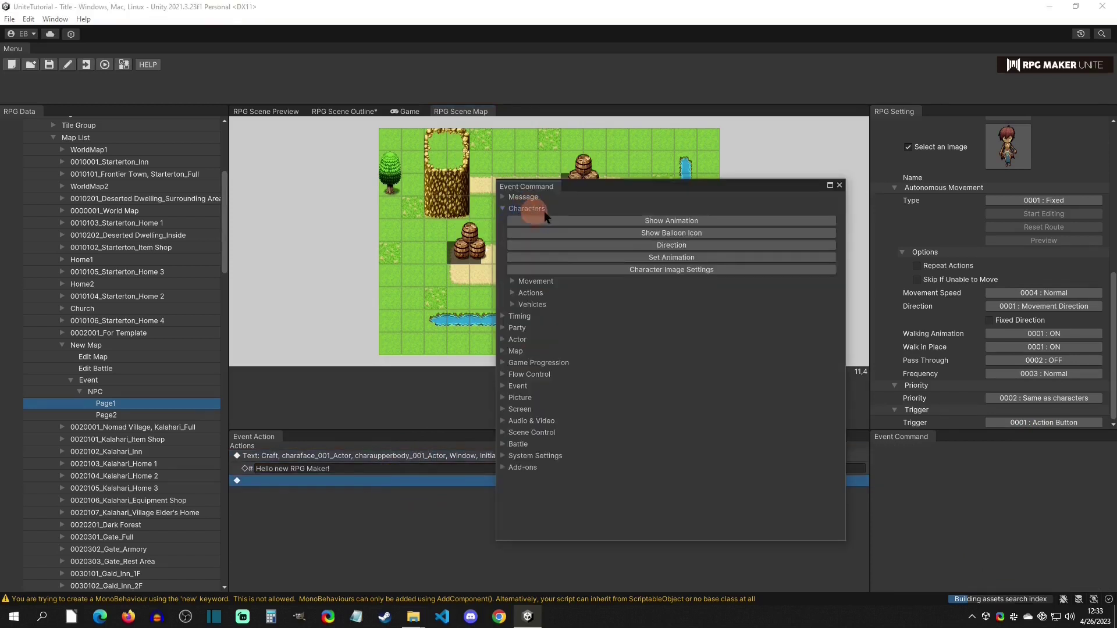
{"action": "left_click", "coordinate": [697, 222]}
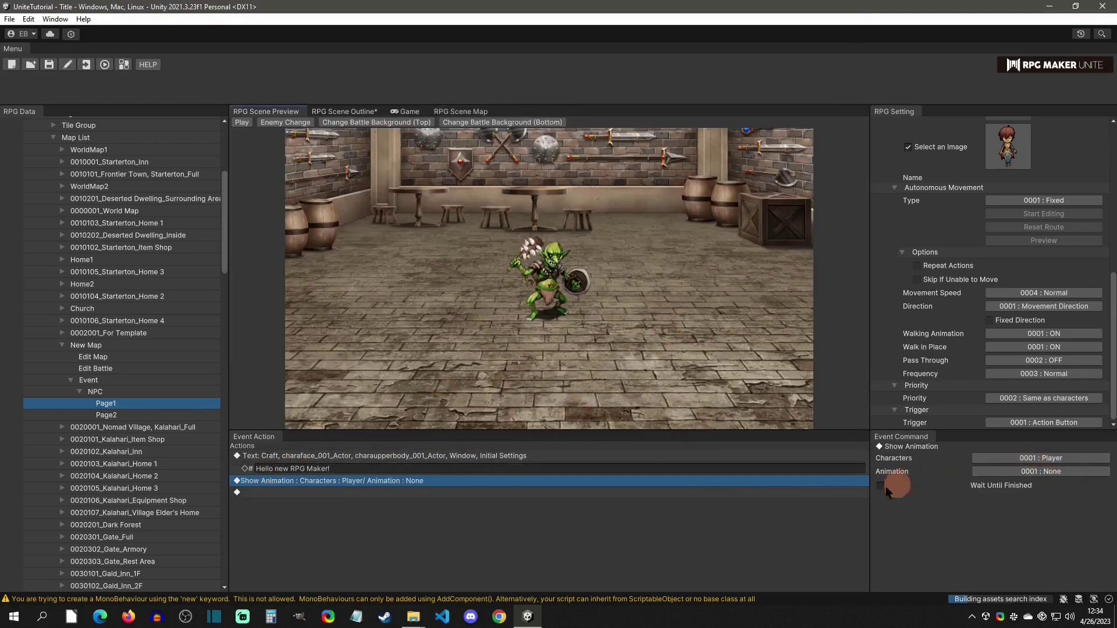
Add a Wait command after the Show Animation command on Page1 and set its duration to 60 frames.
{"action": "left_click", "coordinate": [343, 493]}
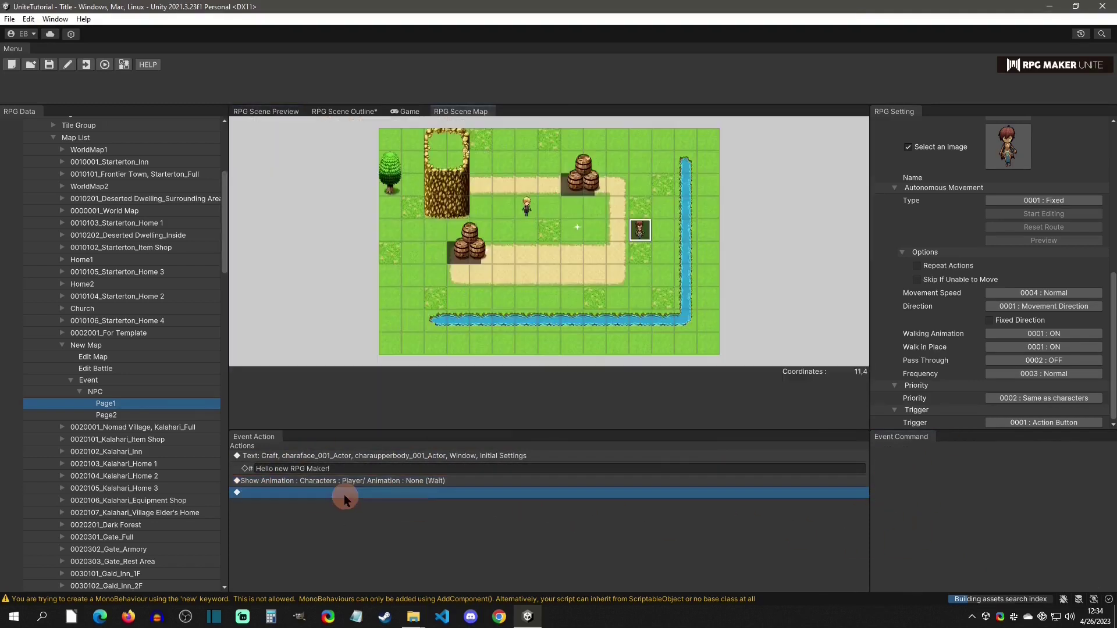
{"action": "right_click", "coordinate": [366, 499]}
{"action": "left_click", "coordinate": [383, 507]}
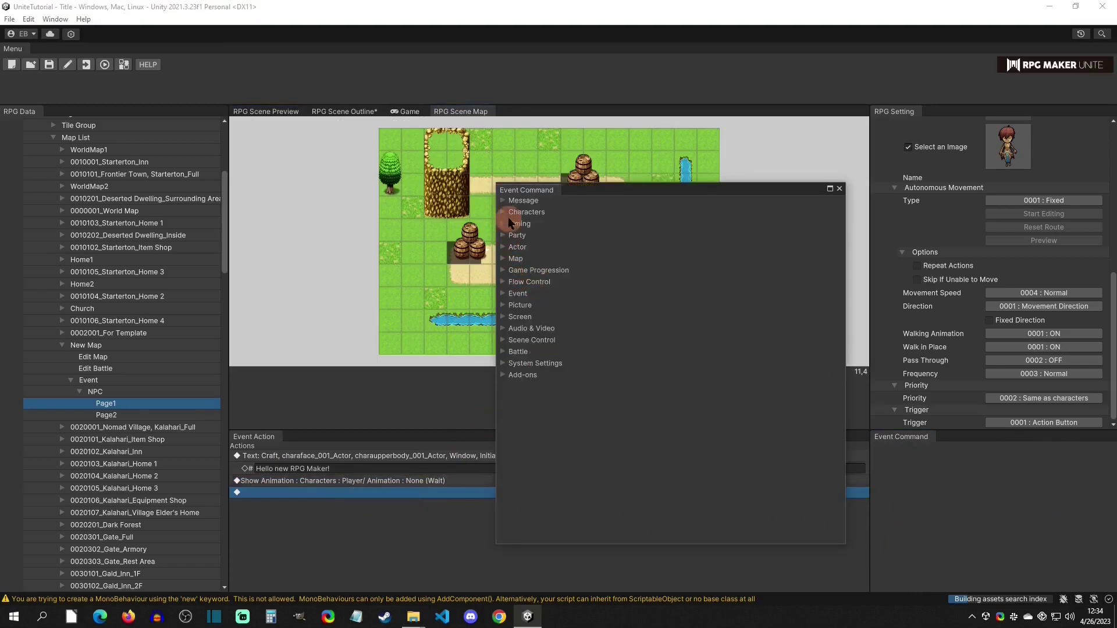
{"action": "left_click", "coordinate": [501, 224]}
{"action": "left_click", "coordinate": [662, 234]}
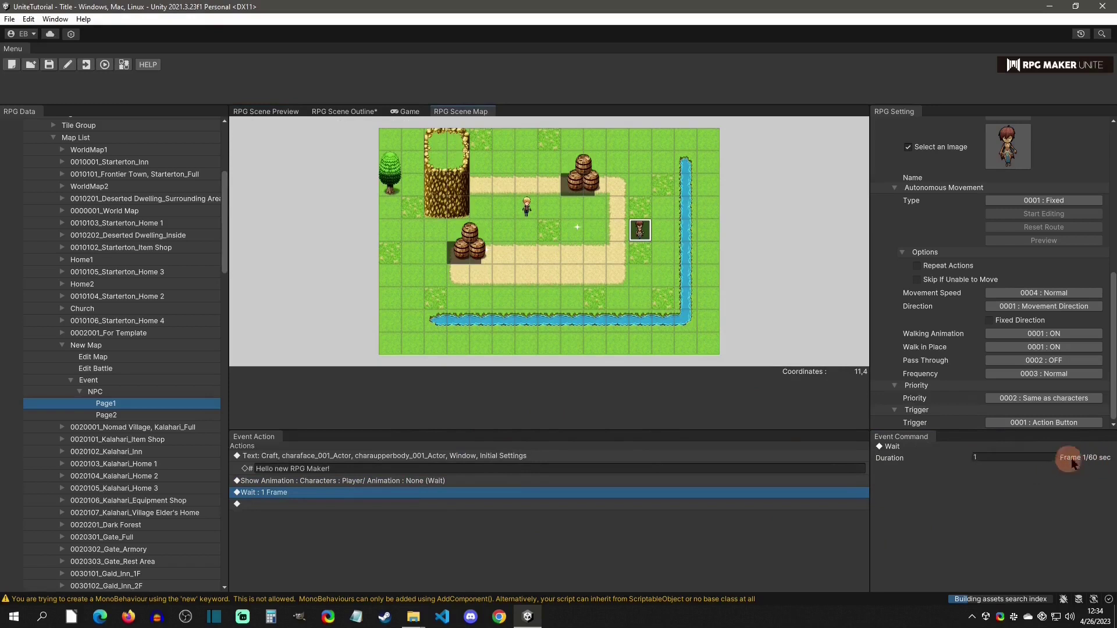
{"action": "left_click", "coordinate": [989, 457]}
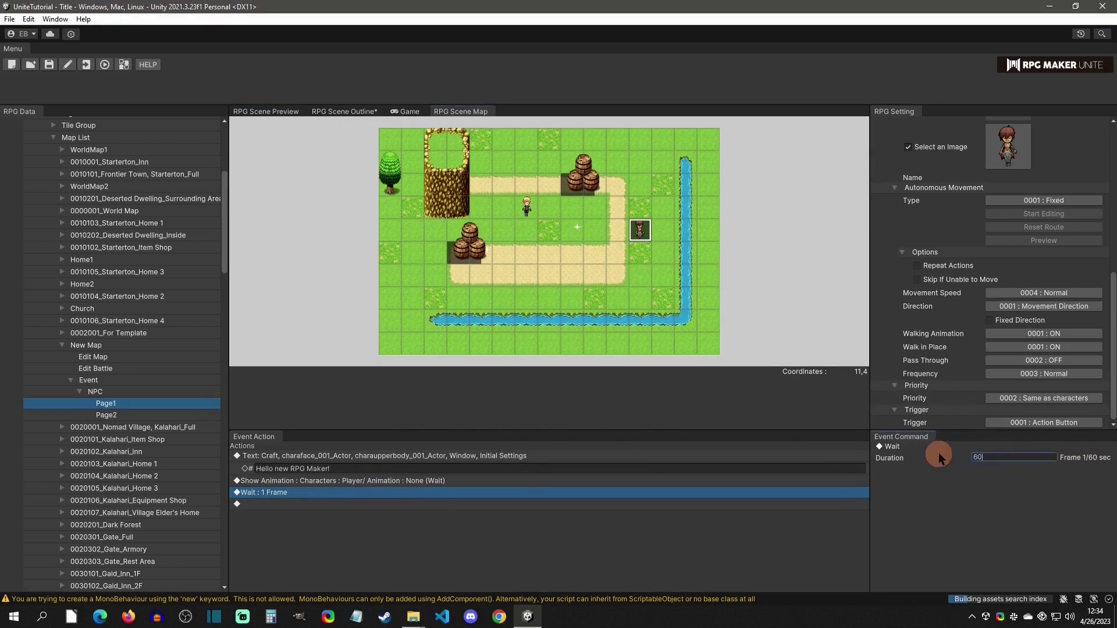
{"action": "type", "text": "60"}
{"action": "key", "text": "Return"}
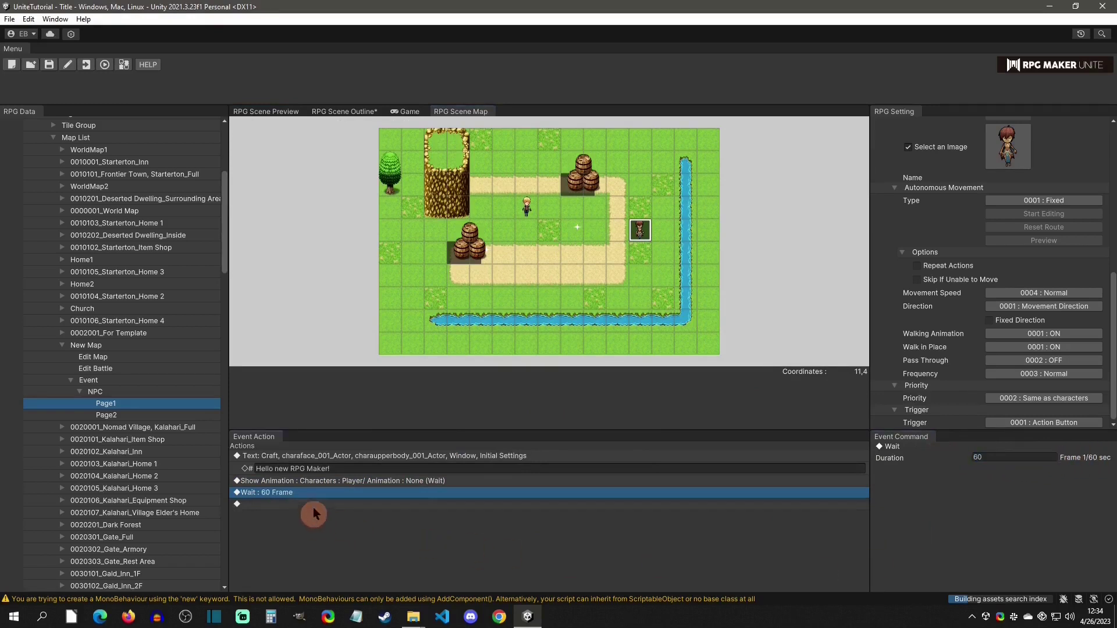
Review the commands on both NPC pages and append a Control Self Switch command to Page1 that turns self switch A ON.
{"action": "left_click", "coordinate": [328, 457]}
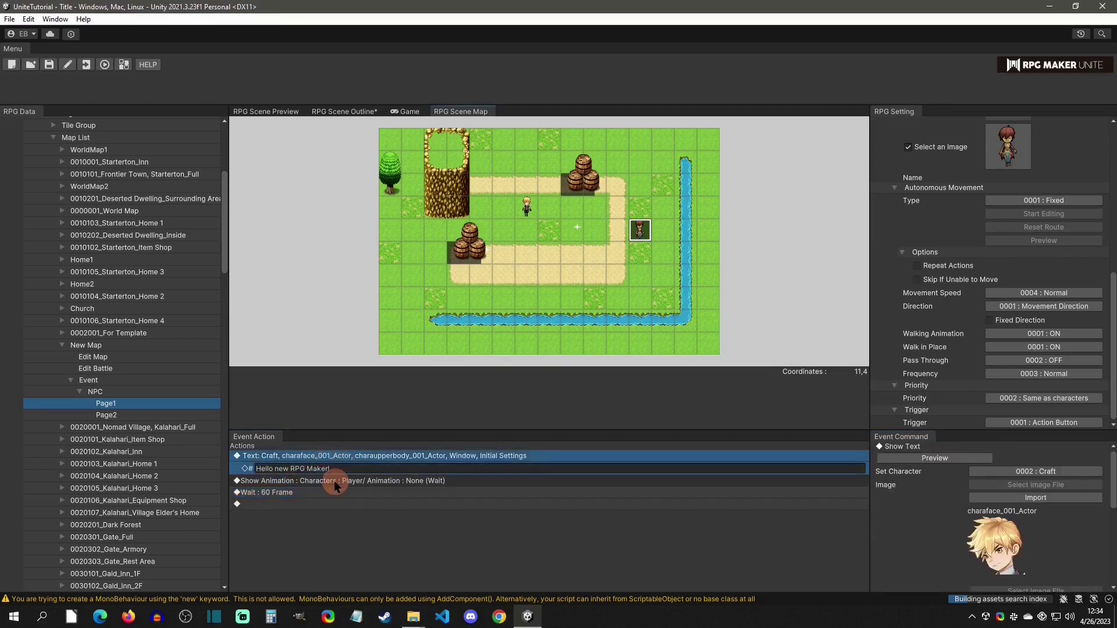
{"action": "left_click", "coordinate": [324, 480]}
{"action": "left_click", "coordinate": [323, 492]}
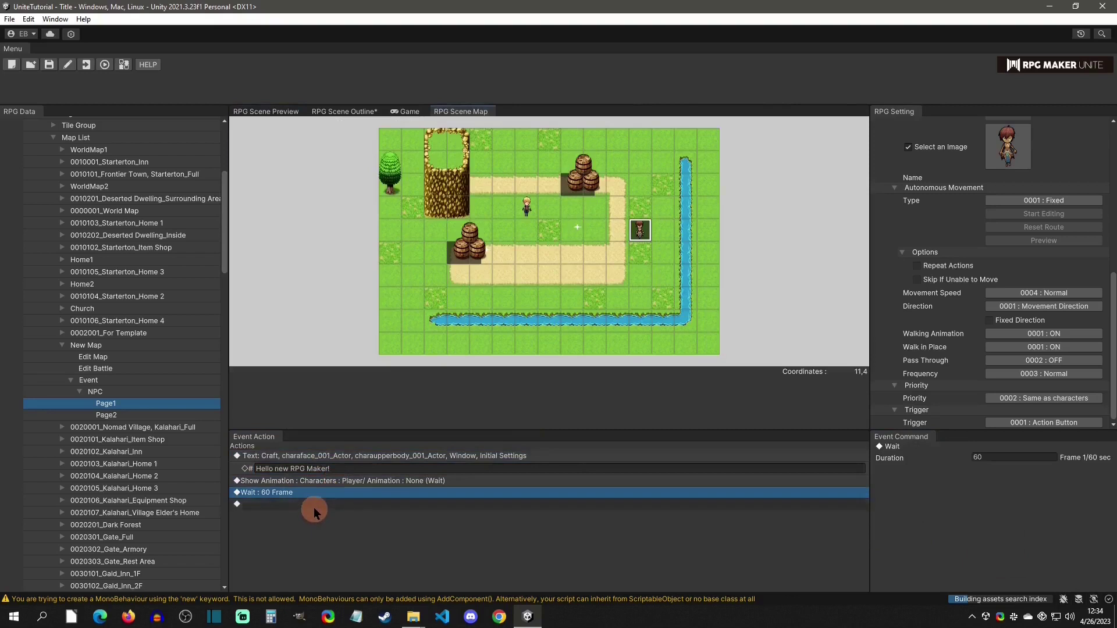
{"action": "left_click", "coordinate": [138, 416]}
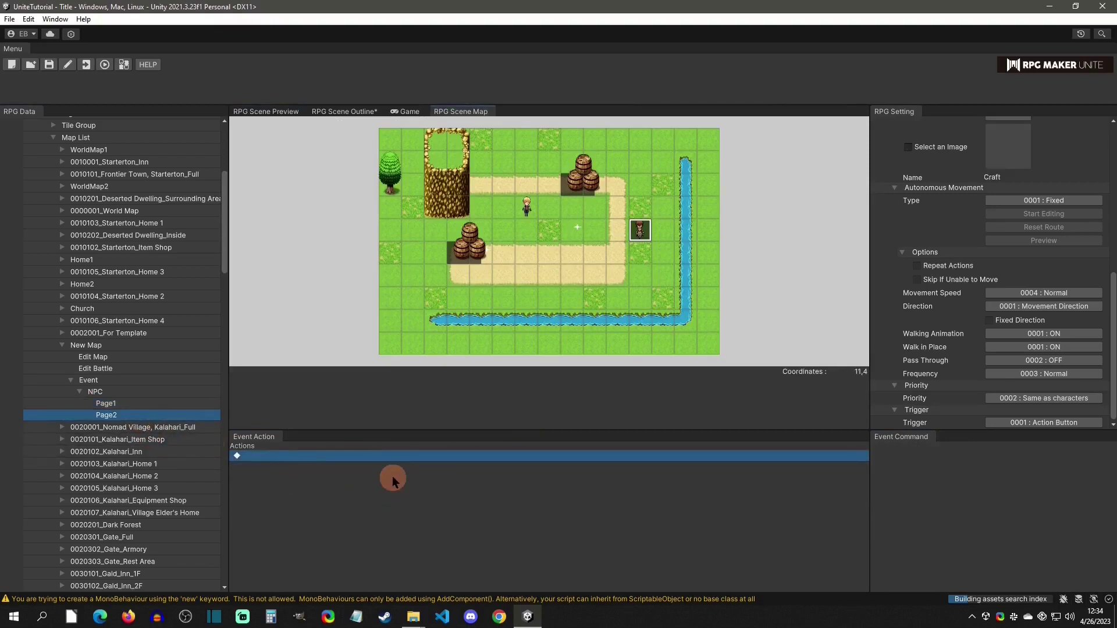
{"action": "scroll", "coordinate": [882, 384], "scroll_direction": "up", "scroll_amount": 3}
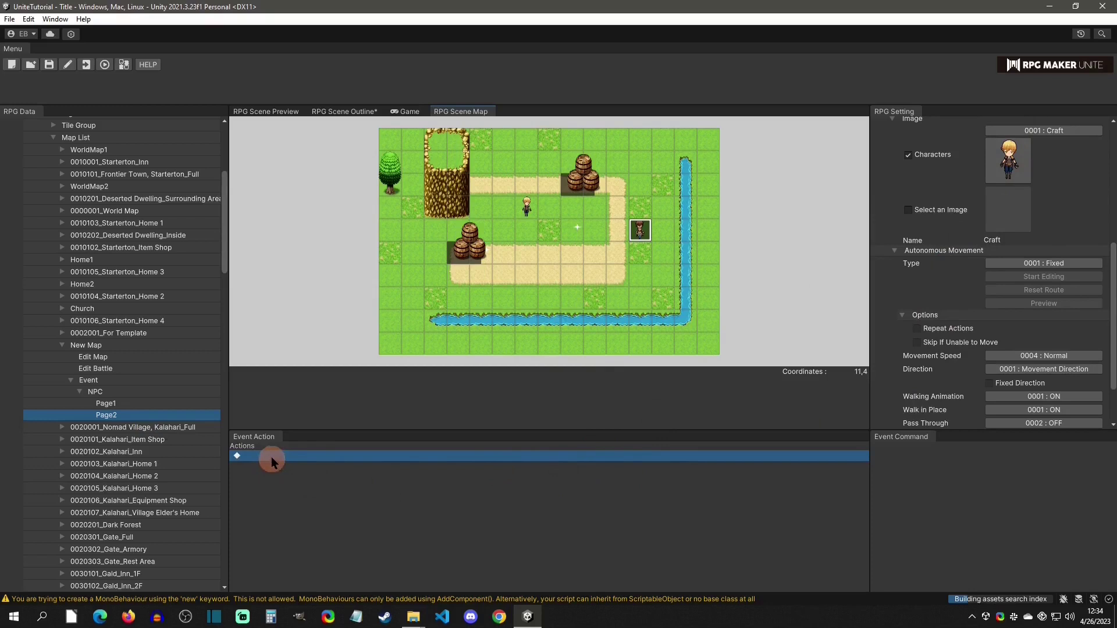
{"action": "left_click", "coordinate": [148, 405]}
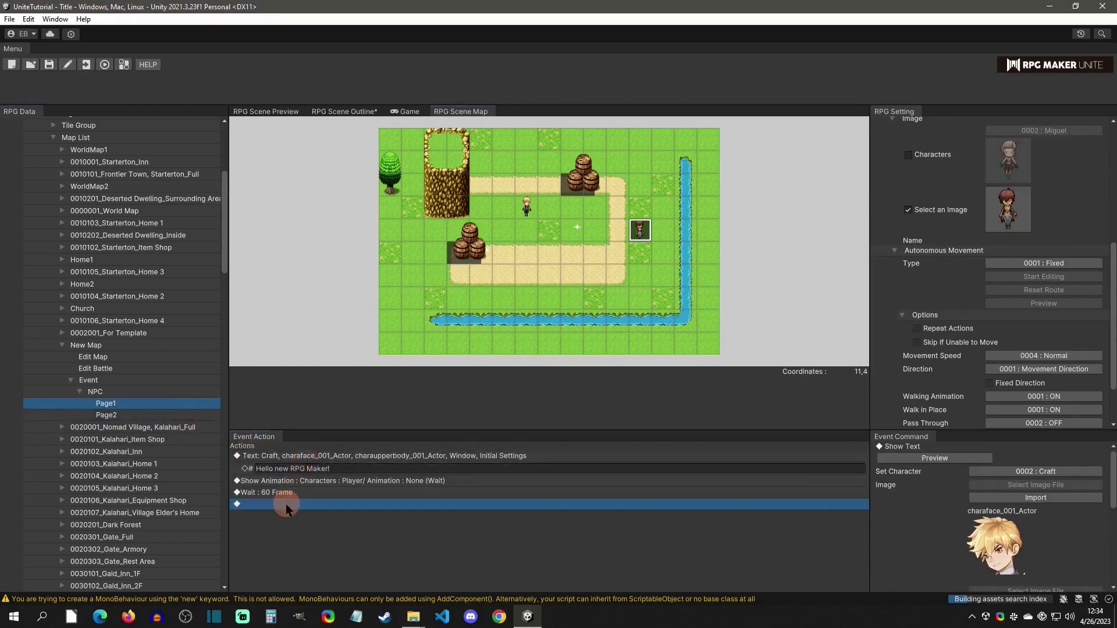
{"action": "right_click", "coordinate": [285, 503]}
{"action": "left_click", "coordinate": [314, 512]}
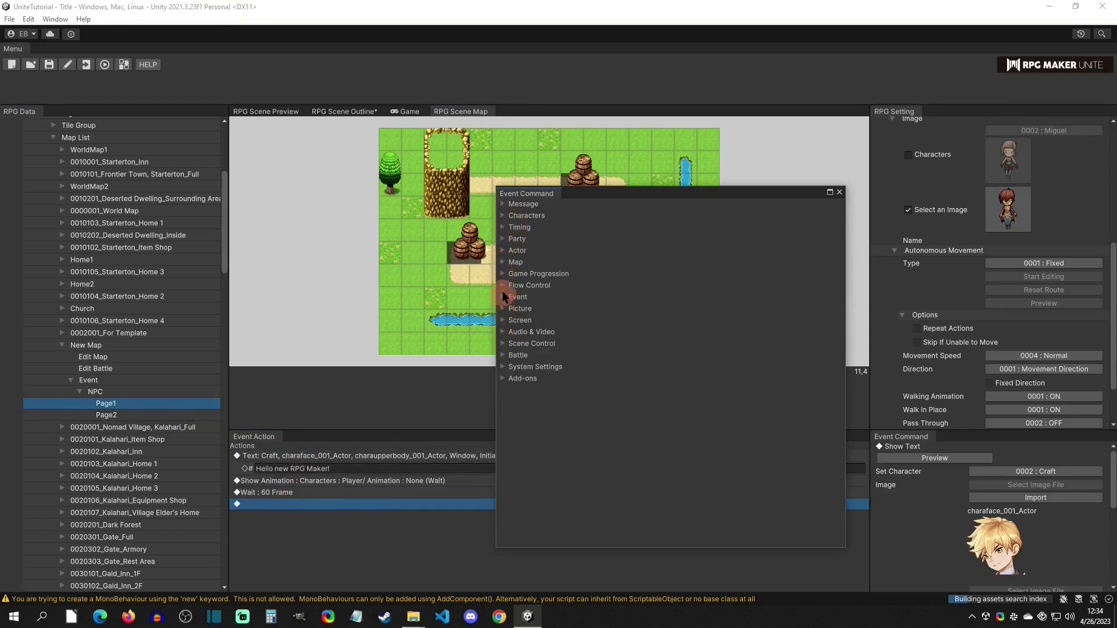
{"action": "left_click", "coordinate": [502, 273]}
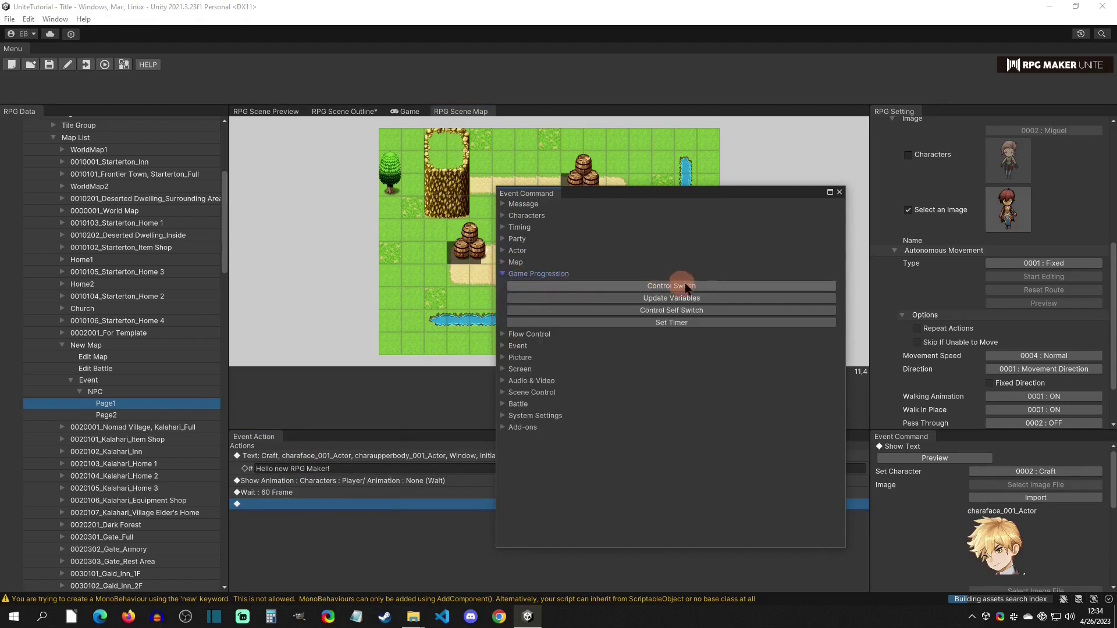
{"action": "left_click", "coordinate": [711, 310]}
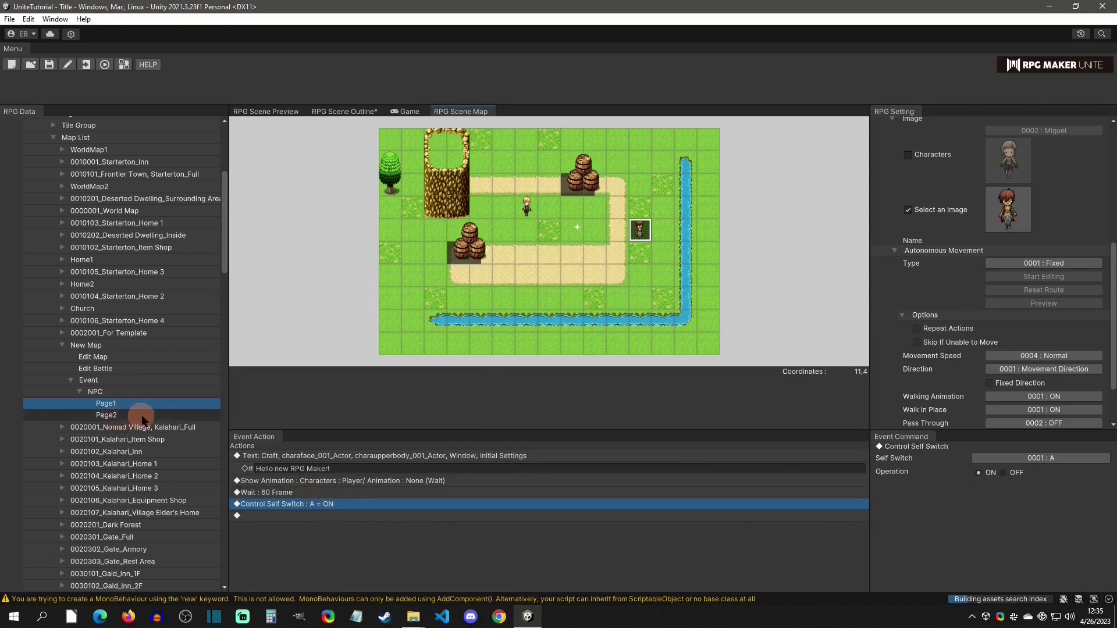
Enable the Self Switch condition on the NPC event's Page2 with self switch A, leaving Switch 1 and Switch 2 disabled.
{"action": "left_click", "coordinate": [122, 415]}
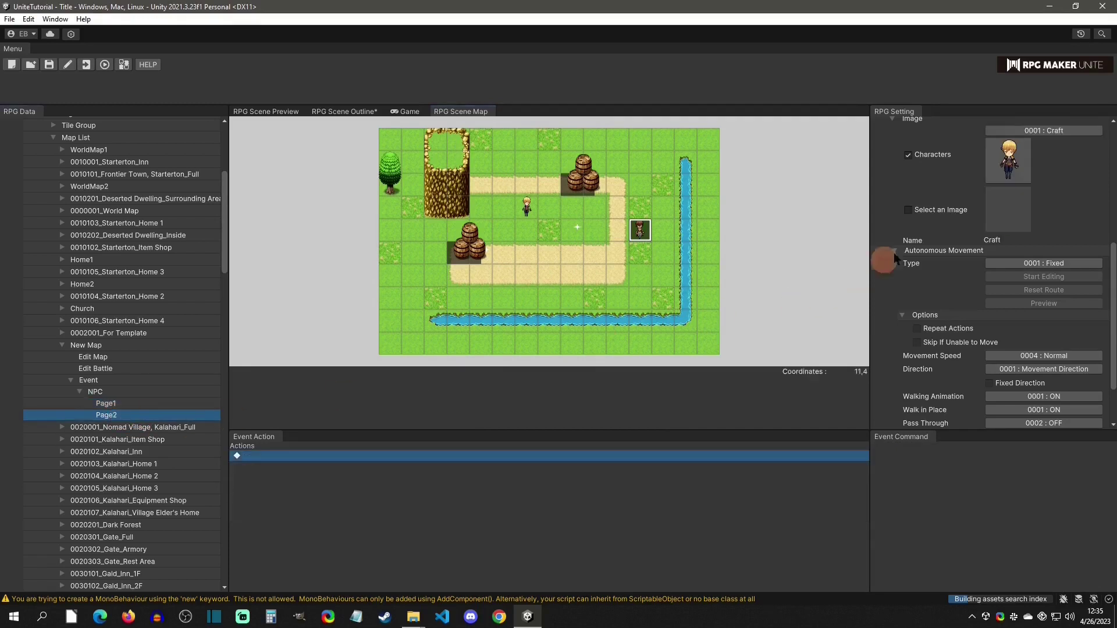
{"action": "scroll", "coordinate": [947, 260], "scroll_direction": "up", "scroll_amount": 6}
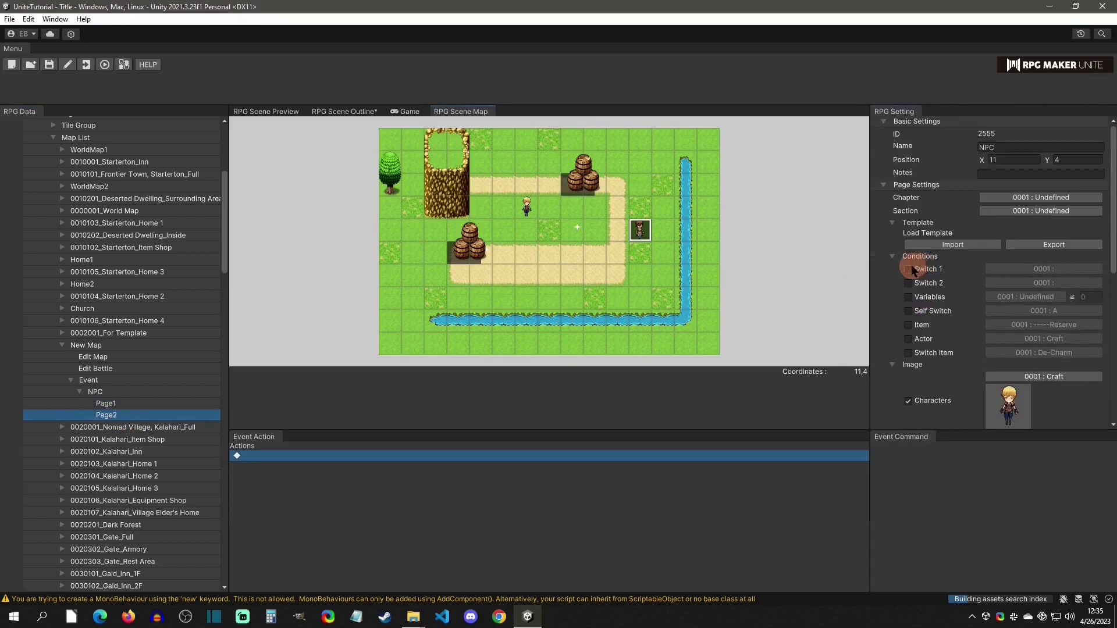
{"action": "left_click", "coordinate": [911, 265]}
{"action": "left_click", "coordinate": [911, 277]}
{"action": "left_click", "coordinate": [908, 311]}
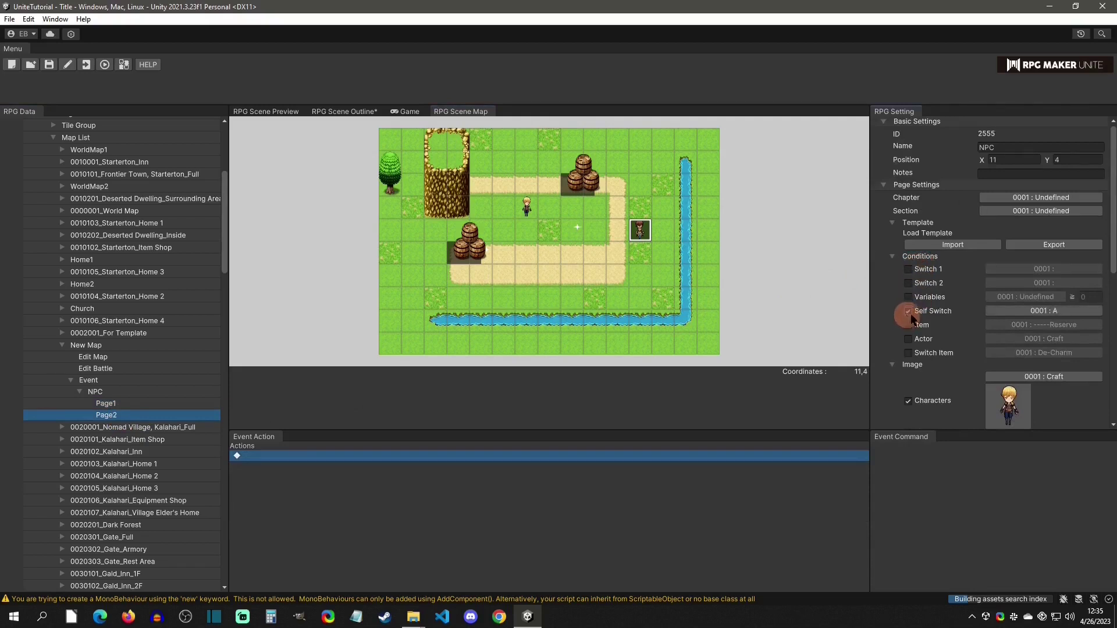
Check that Page2's self switch condition uses A, and compare it with the command list on Page1.
{"action": "left_click", "coordinate": [1063, 310]}
{"action": "left_click", "coordinate": [1041, 326]}
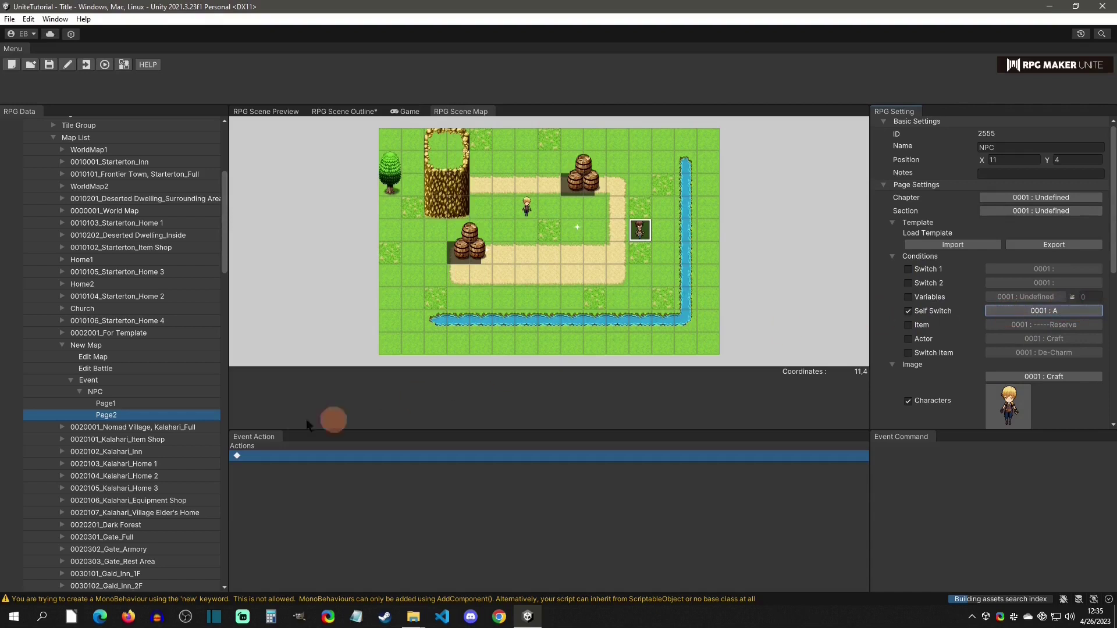
{"action": "left_click", "coordinate": [122, 403]}
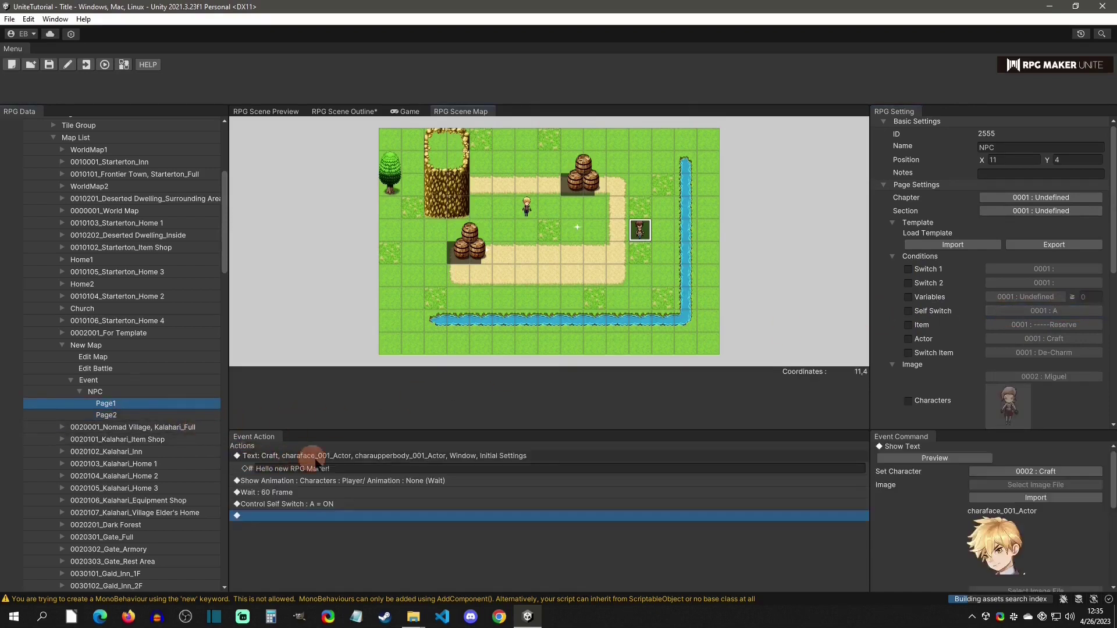
{"action": "left_click", "coordinate": [127, 415]}
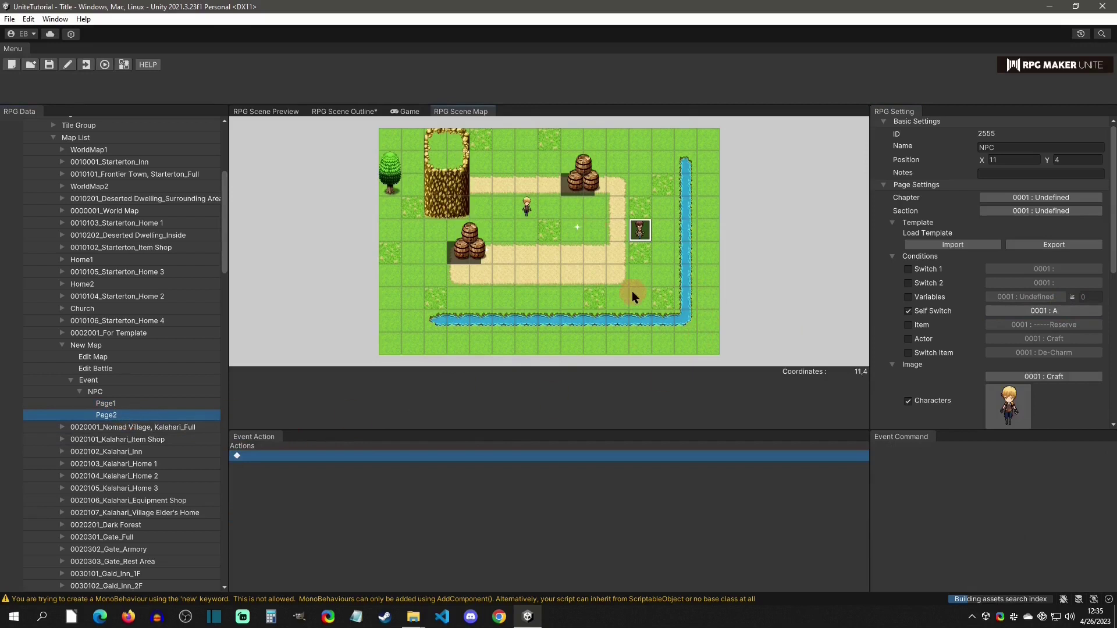
Playtest a new game, walk to the NPC, talk through its message, talk to it again and stop the playtest.
{"action": "left_click", "coordinate": [107, 64]}
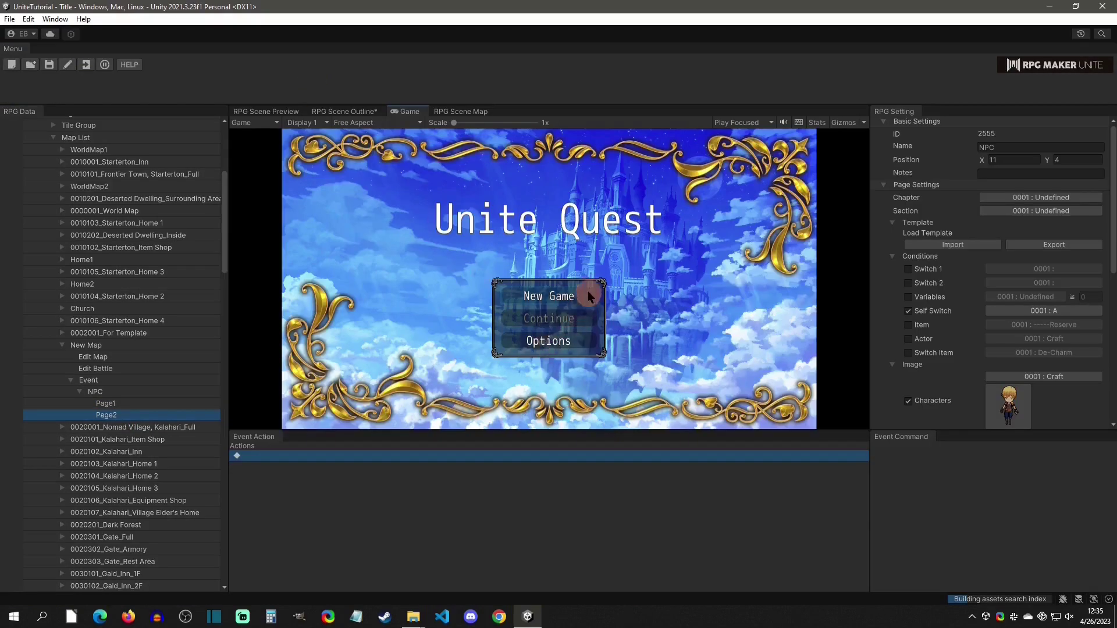
{"action": "left_click", "coordinate": [588, 294]}
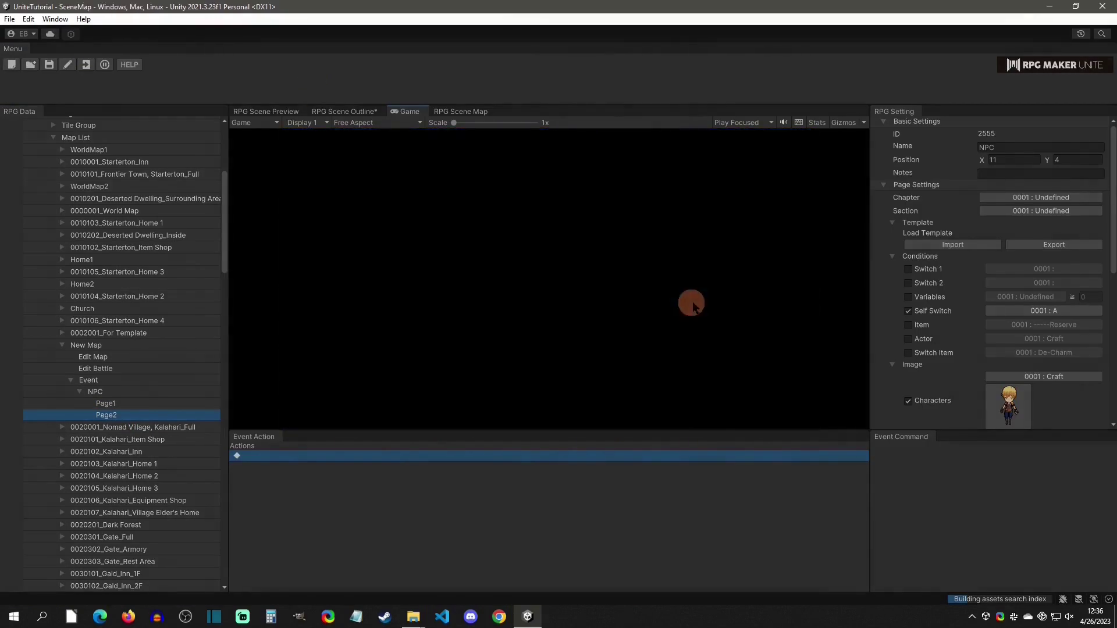
{"action": "left_click", "coordinate": [692, 301]}
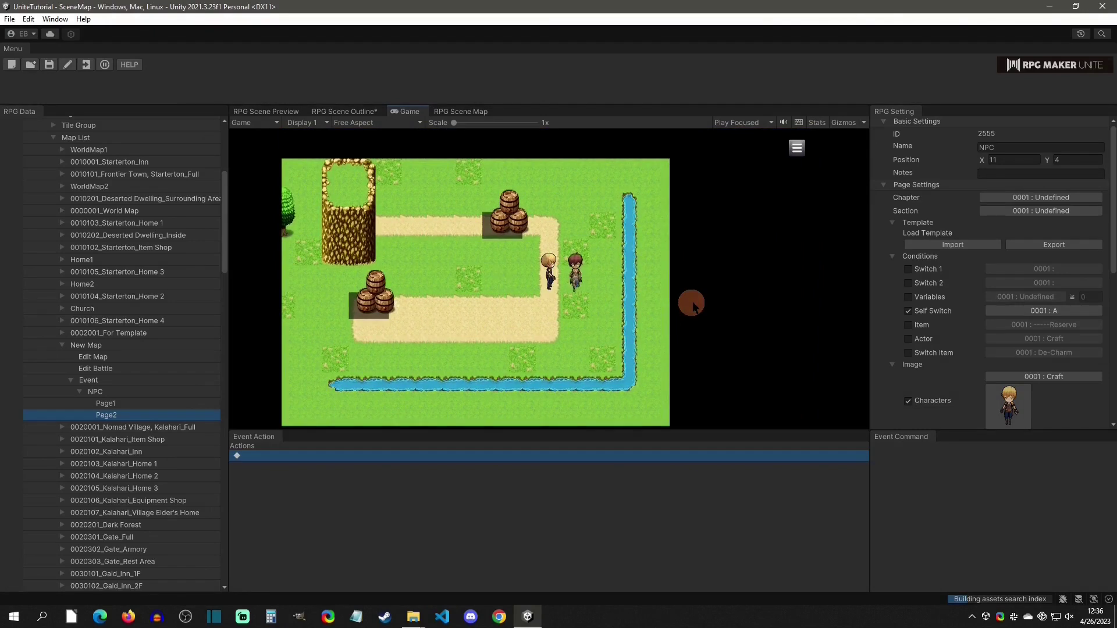
{"action": "left_click", "coordinate": [591, 285]}
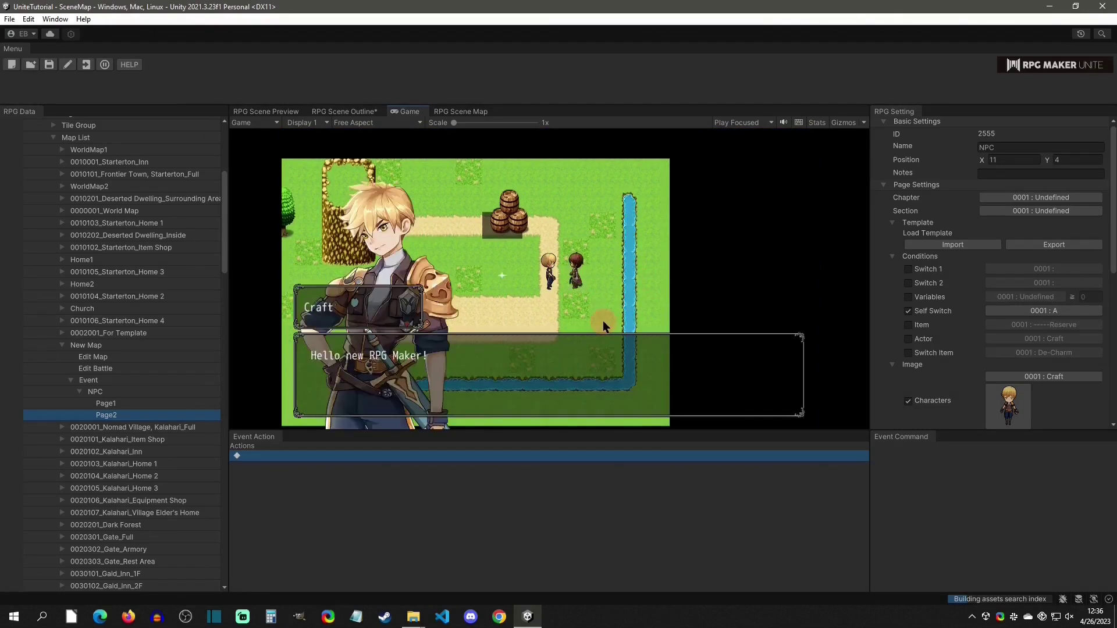
{"action": "left_click", "coordinate": [531, 353]}
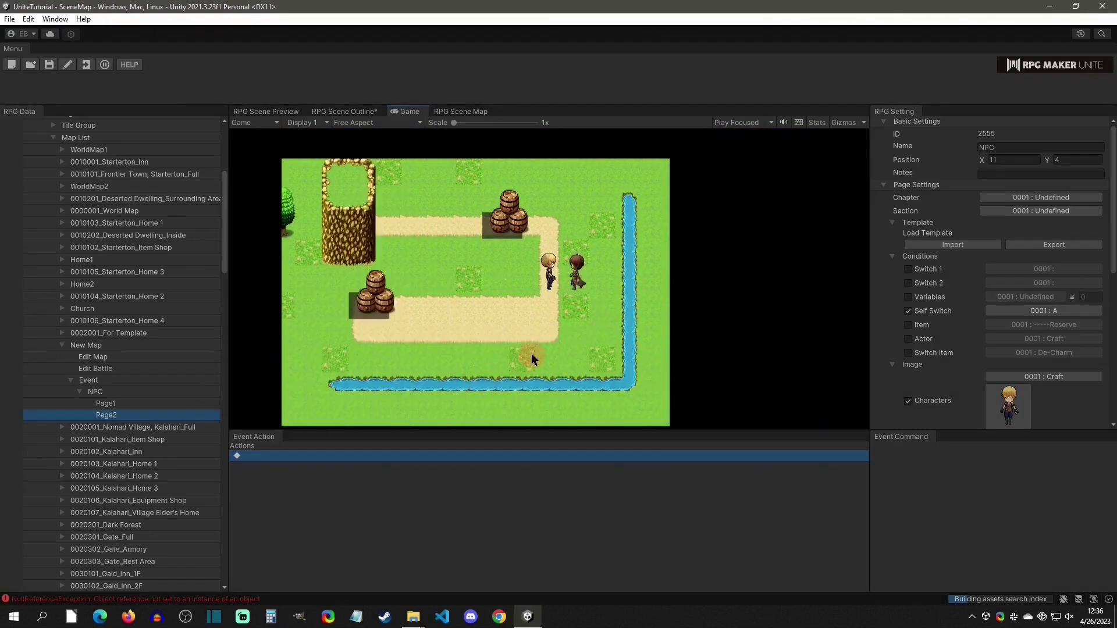
{"action": "left_click", "coordinate": [599, 283]}
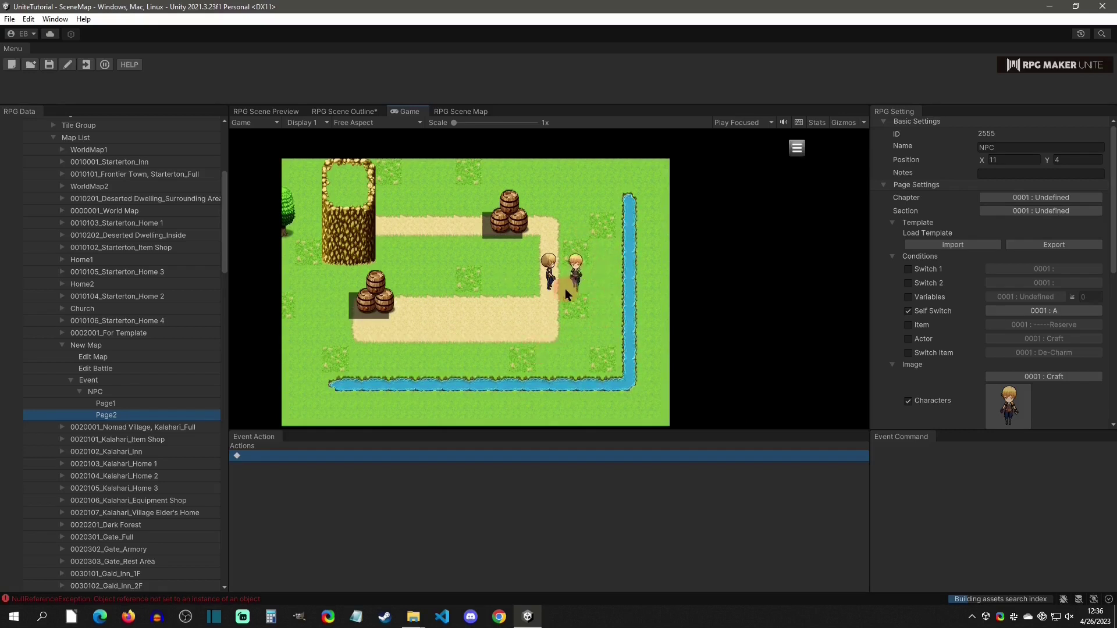
{"action": "left_click", "coordinate": [582, 297]}
{"action": "left_click", "coordinate": [129, 65]}
{"action": "left_click", "coordinate": [153, 86]}
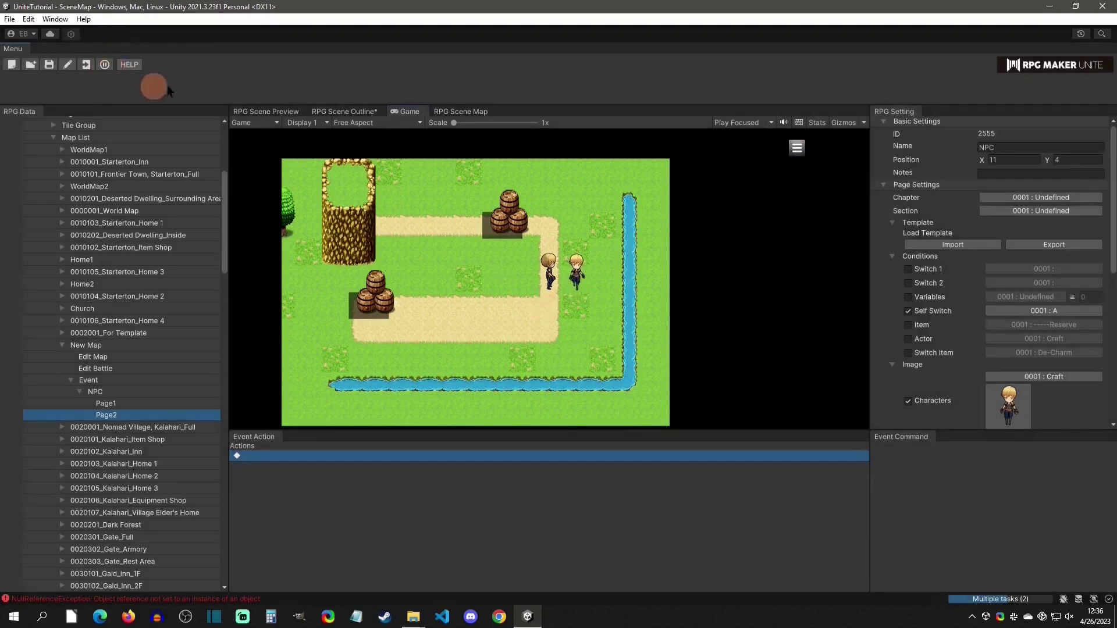
Add a Scroll Map command to the NPC event's Page2 with direction Down, distance 1 and Normal Speed.
{"action": "left_click", "coordinate": [145, 420]}
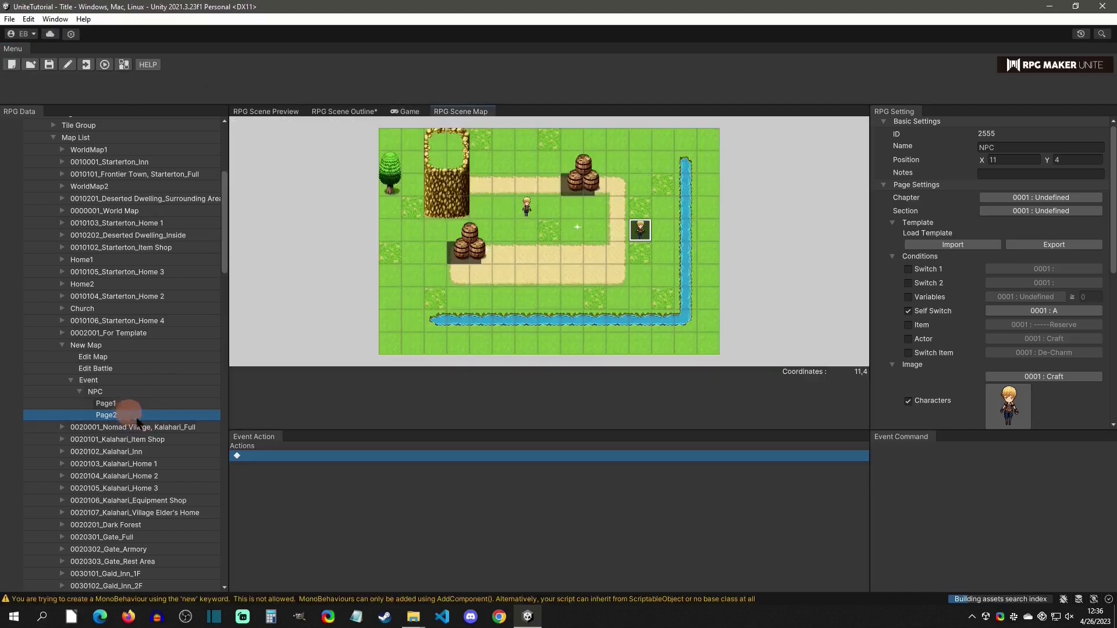
{"action": "left_click", "coordinate": [295, 459]}
{"action": "right_click", "coordinate": [303, 458]}
{"action": "left_click", "coordinate": [313, 466]}
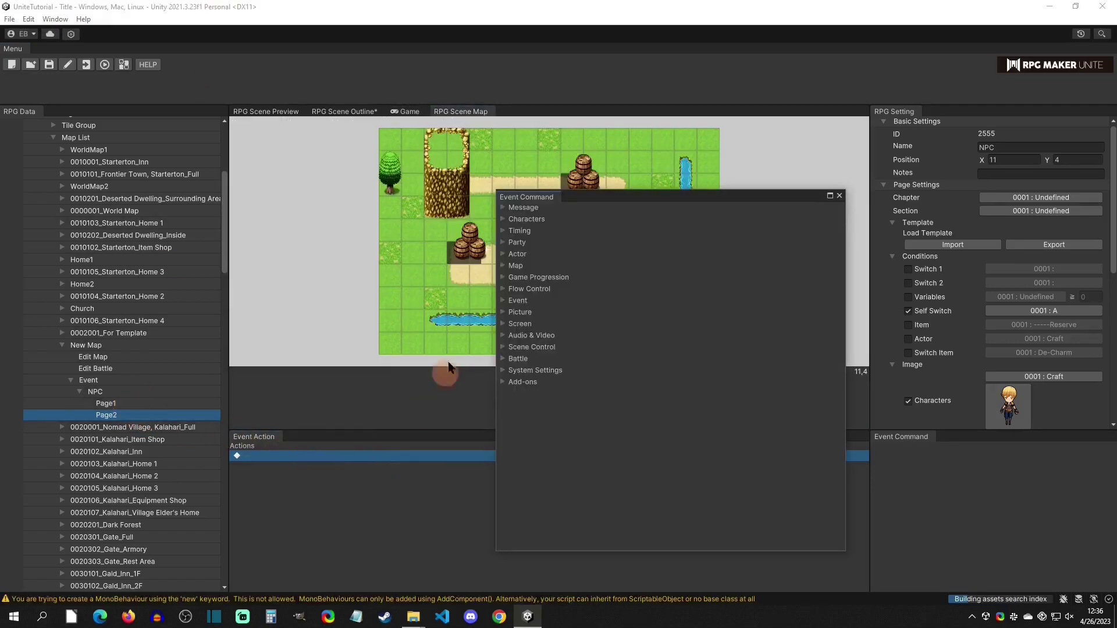
{"action": "left_click", "coordinate": [498, 263]}
{"action": "double_click", "coordinate": [641, 273]}
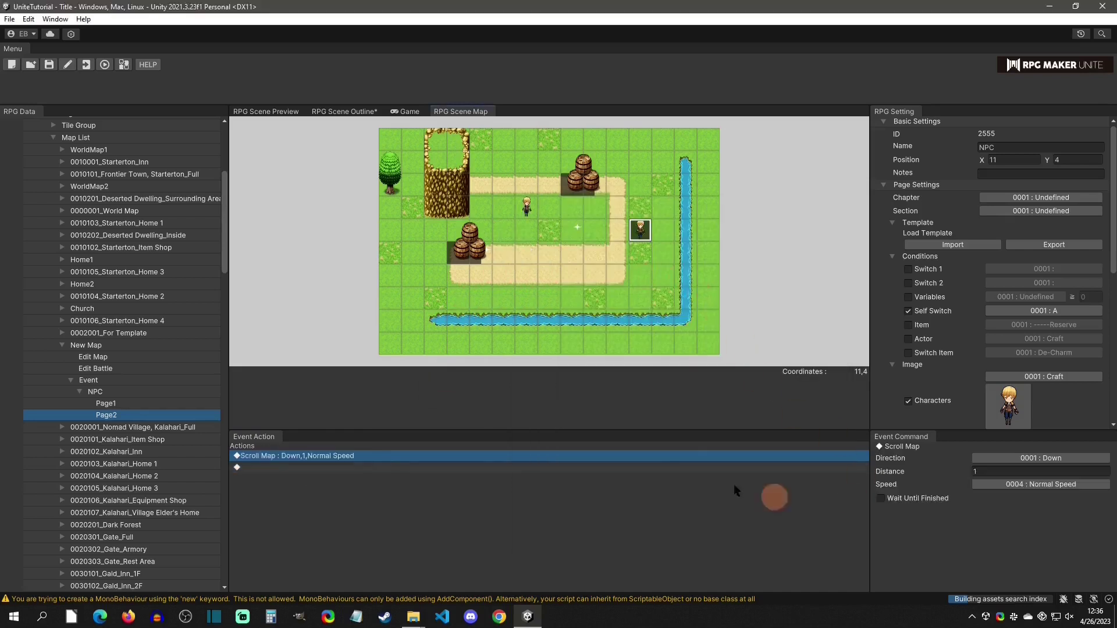
Add a Battle Processing command after Scroll Map on Page2, with the Goblin enemy group set directly.
{"action": "right_click", "coordinate": [255, 469]}
{"action": "left_click", "coordinate": [273, 477]}
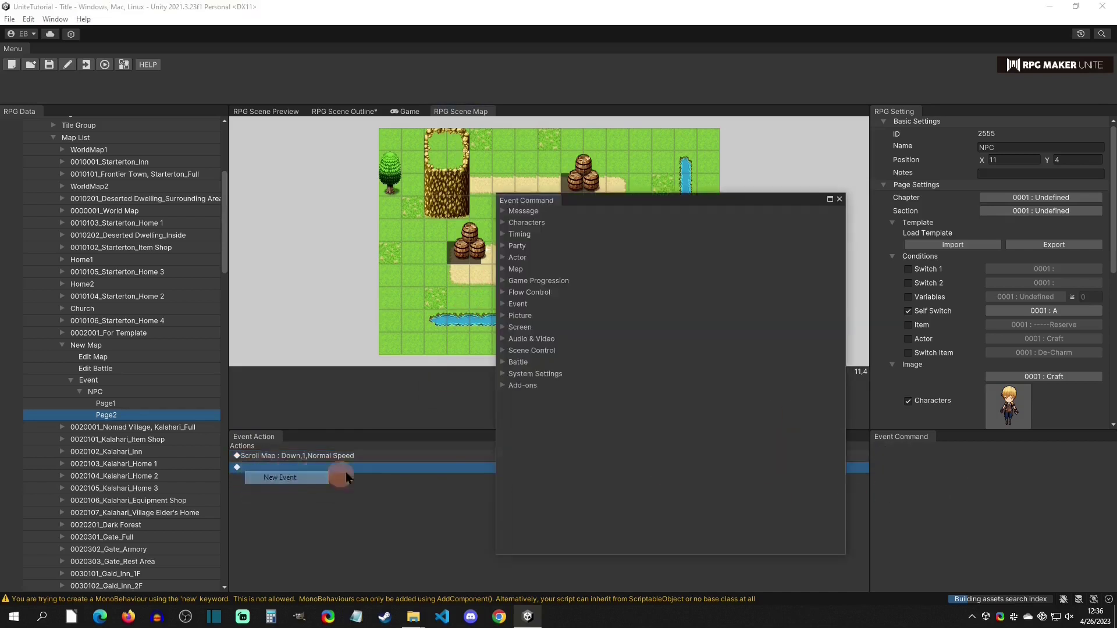
{"action": "left_click", "coordinate": [517, 362]}
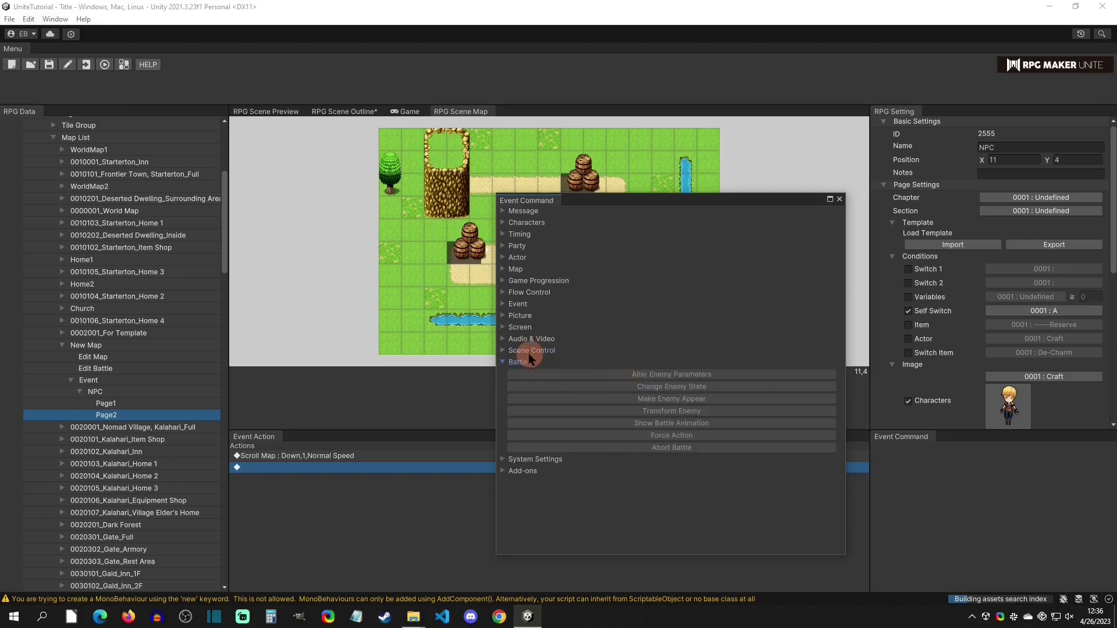
{"action": "left_click", "coordinate": [531, 350]}
{"action": "double_click", "coordinate": [620, 363]}
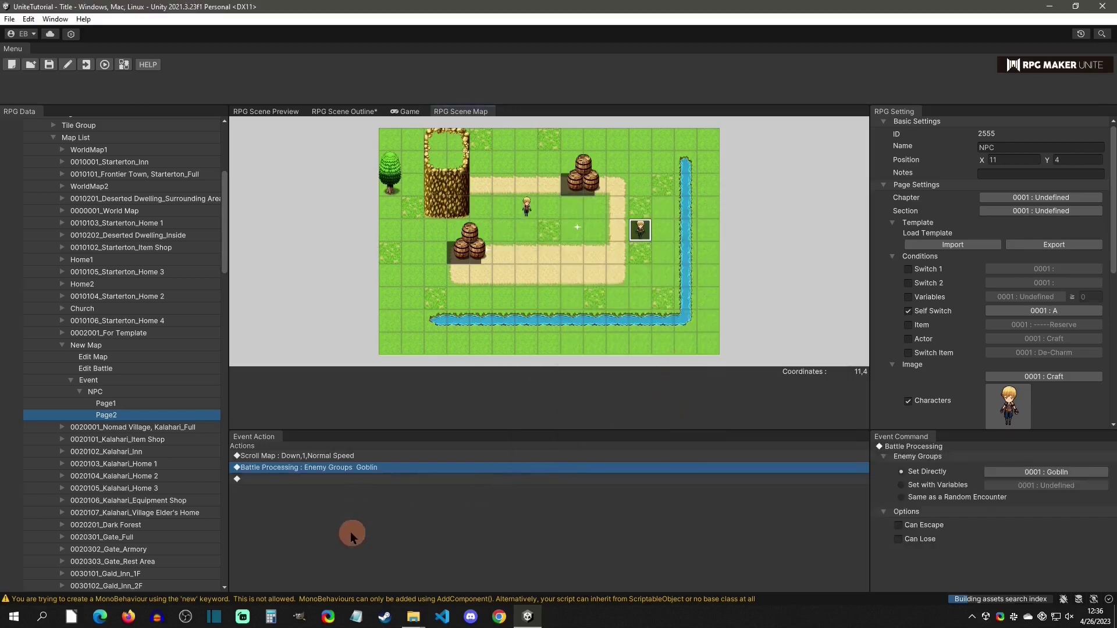
Set the animation of Page1's Show Animation command to 0006 : Blunt/Ice.
{"action": "left_click", "coordinate": [131, 401]}
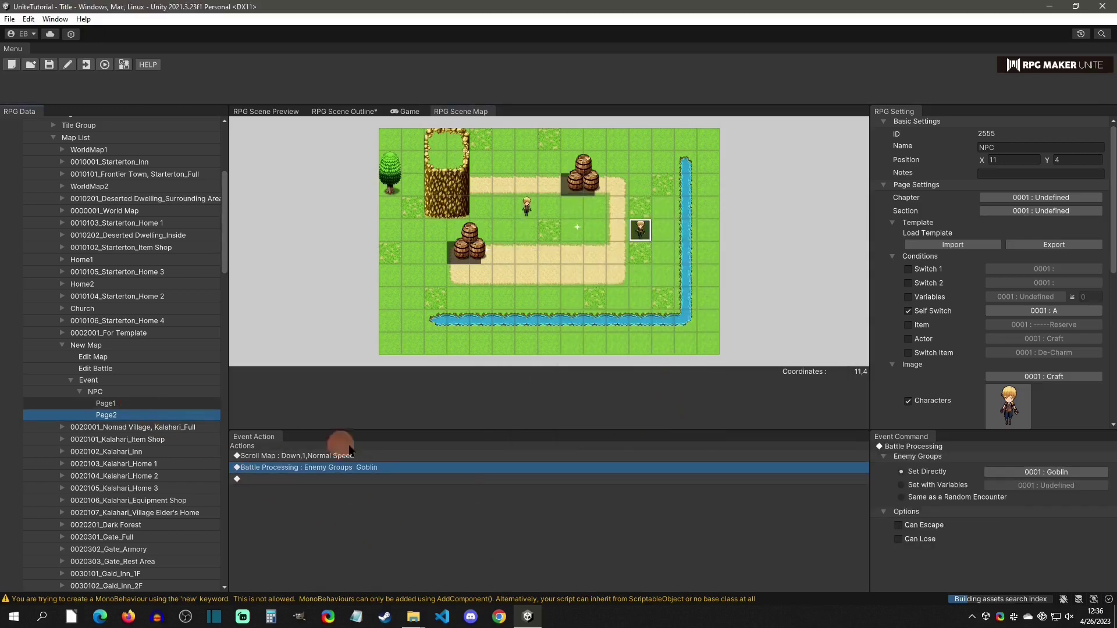
{"action": "left_click", "coordinate": [358, 481]}
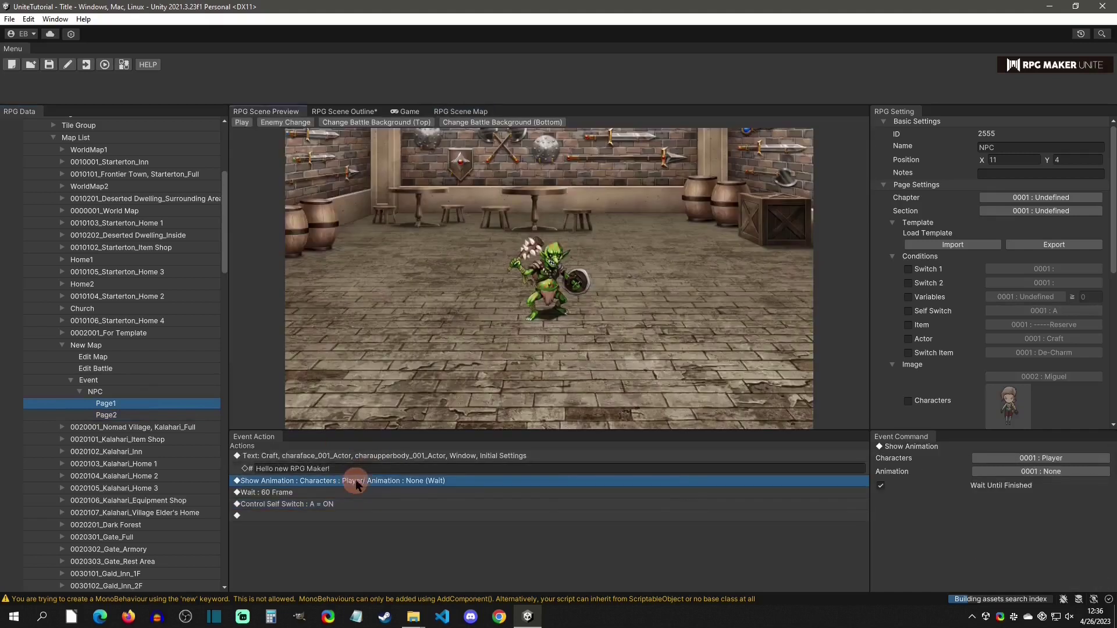
{"action": "left_click", "coordinate": [1063, 472]}
{"action": "left_click", "coordinate": [1060, 493]}
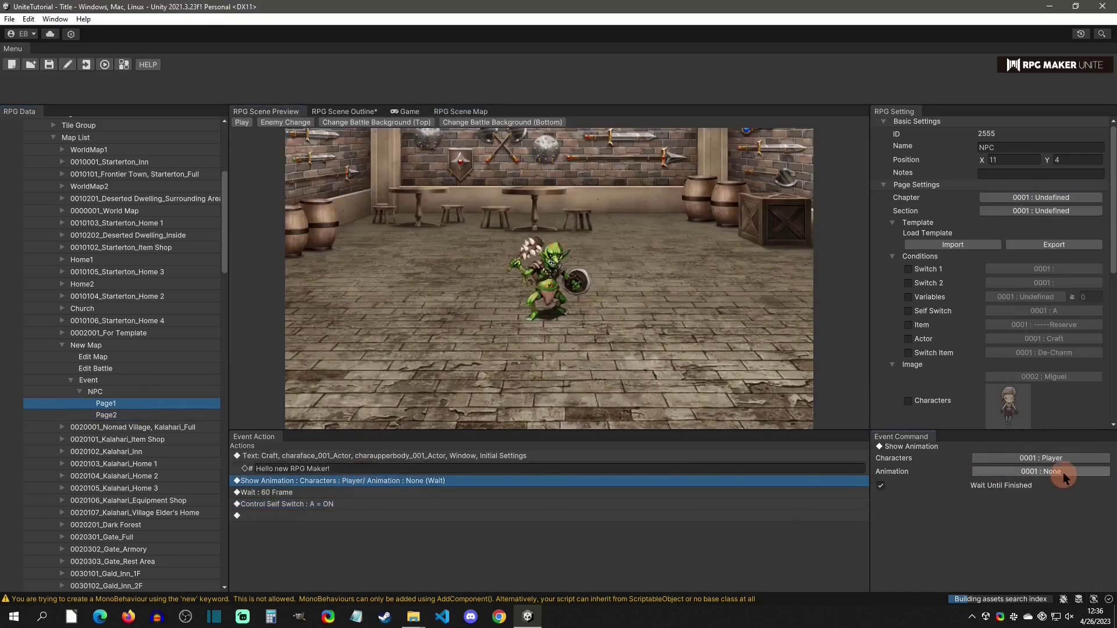
{"action": "left_click", "coordinate": [1066, 472]}
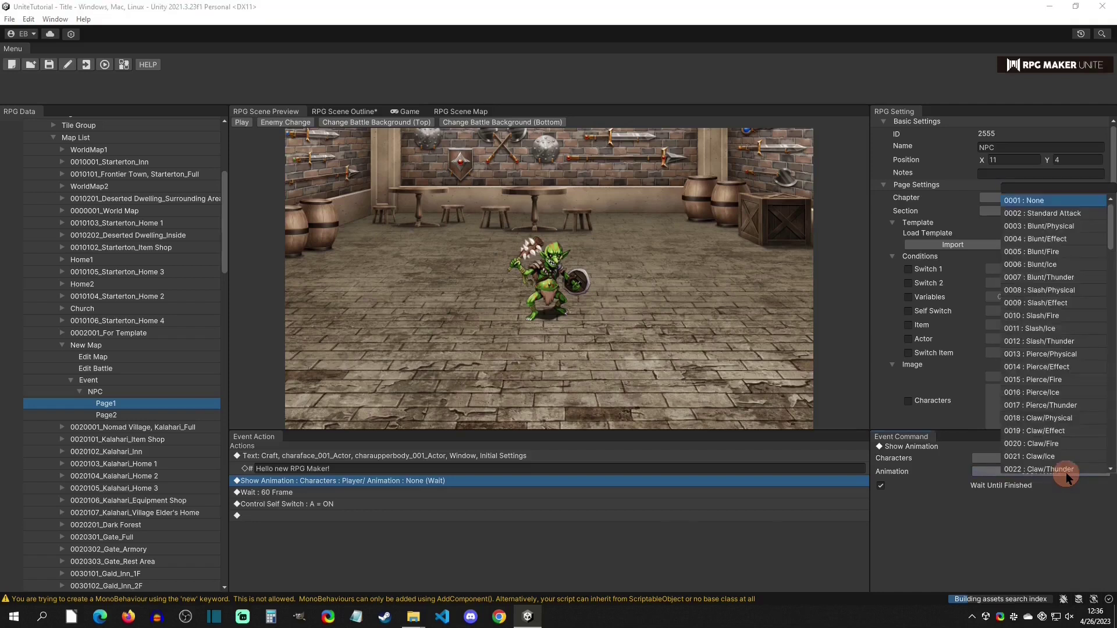
{"action": "left_click", "coordinate": [1046, 266]}
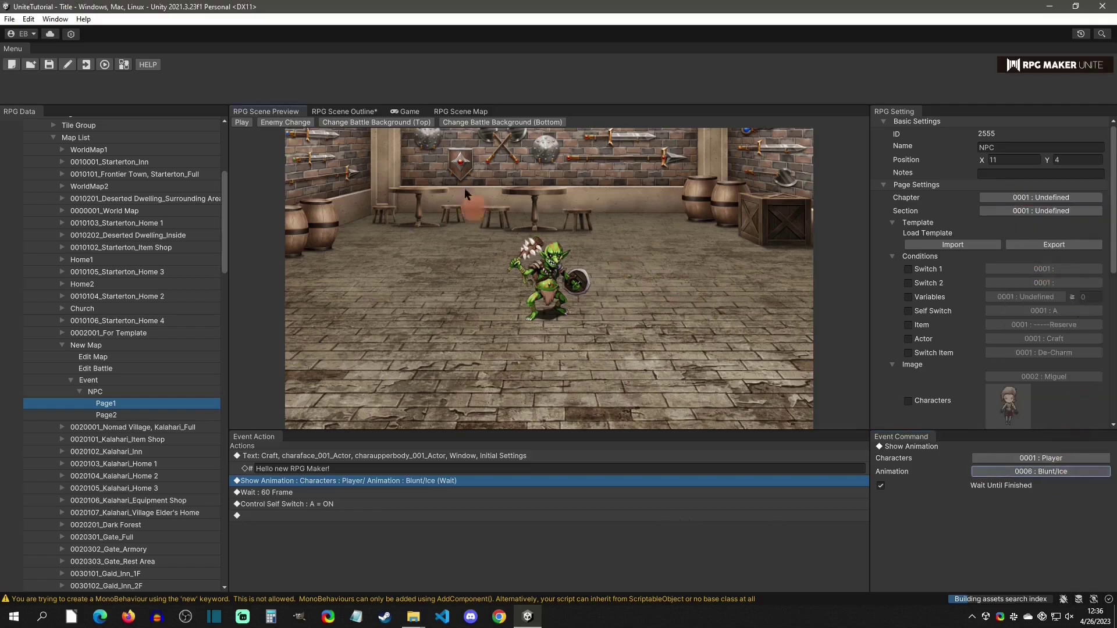
Preview the Blunt/Ice animation in the scene preview, stop it and look at the animation choices again.
{"action": "left_click", "coordinate": [241, 123]}
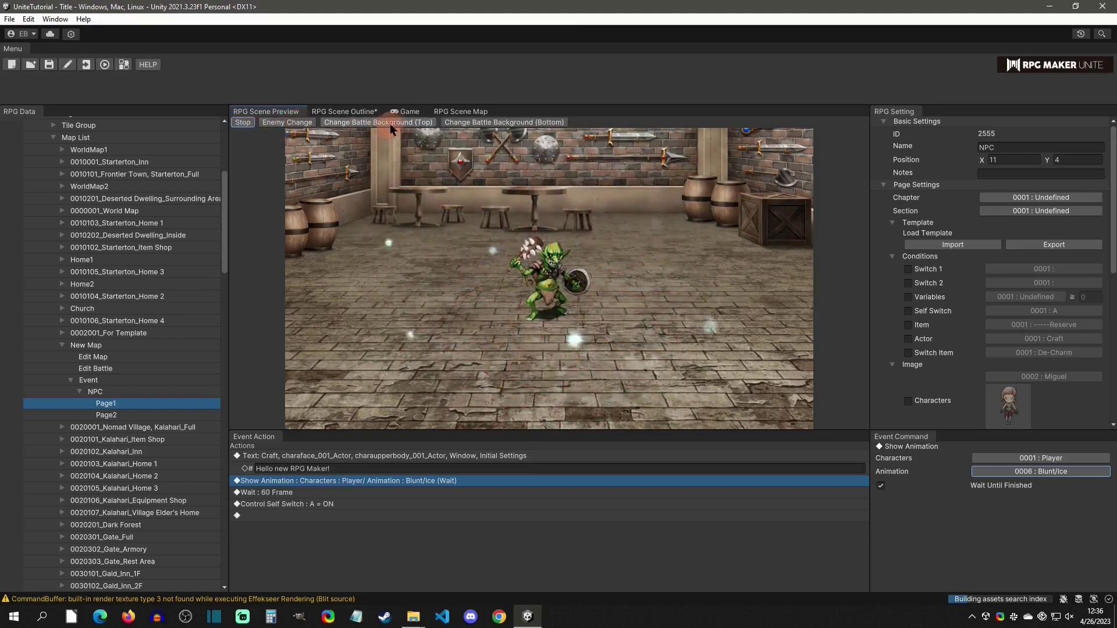
{"action": "left_click", "coordinate": [244, 123]}
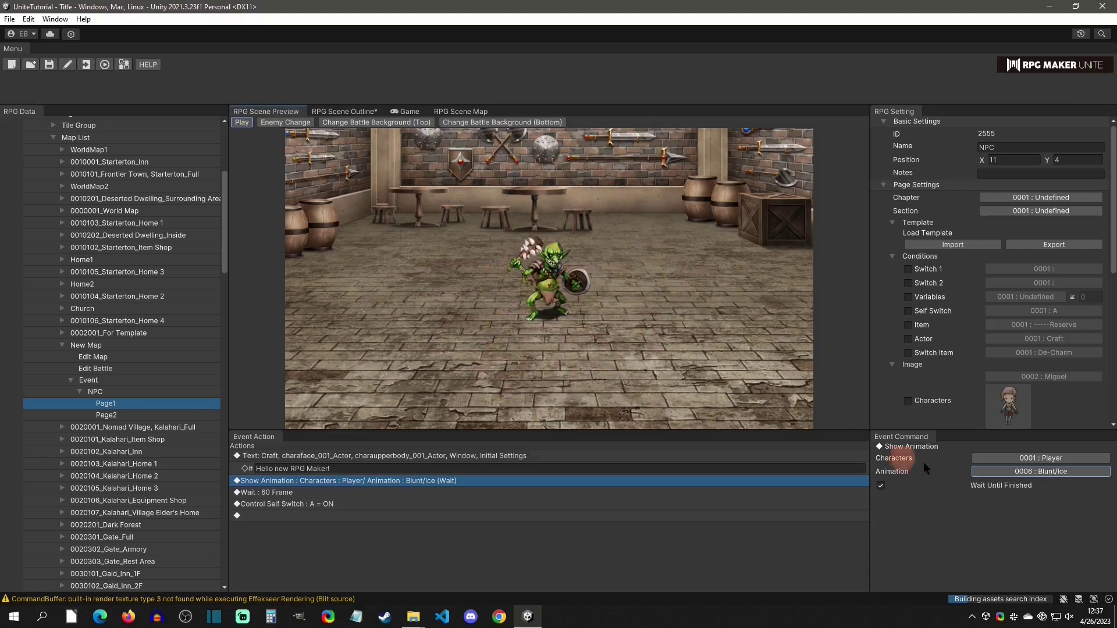
{"action": "left_click", "coordinate": [1037, 473]}
{"action": "left_click", "coordinate": [1055, 472]}
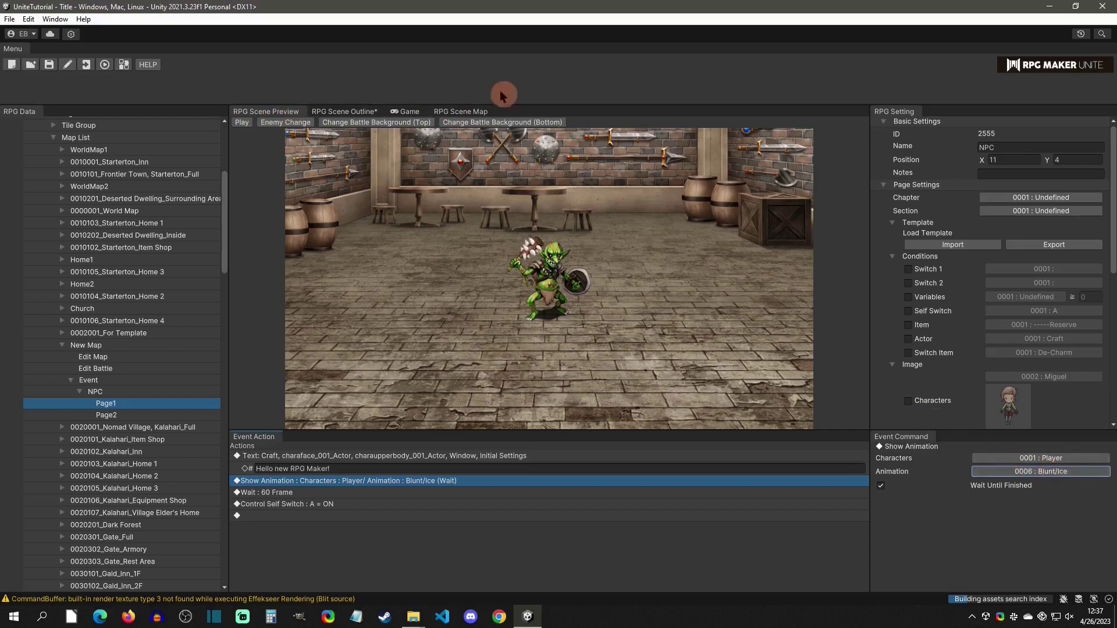
On the scene map, move the NPC event up near the stream and return it to tile 11,4.
{"action": "left_click", "coordinate": [453, 111]}
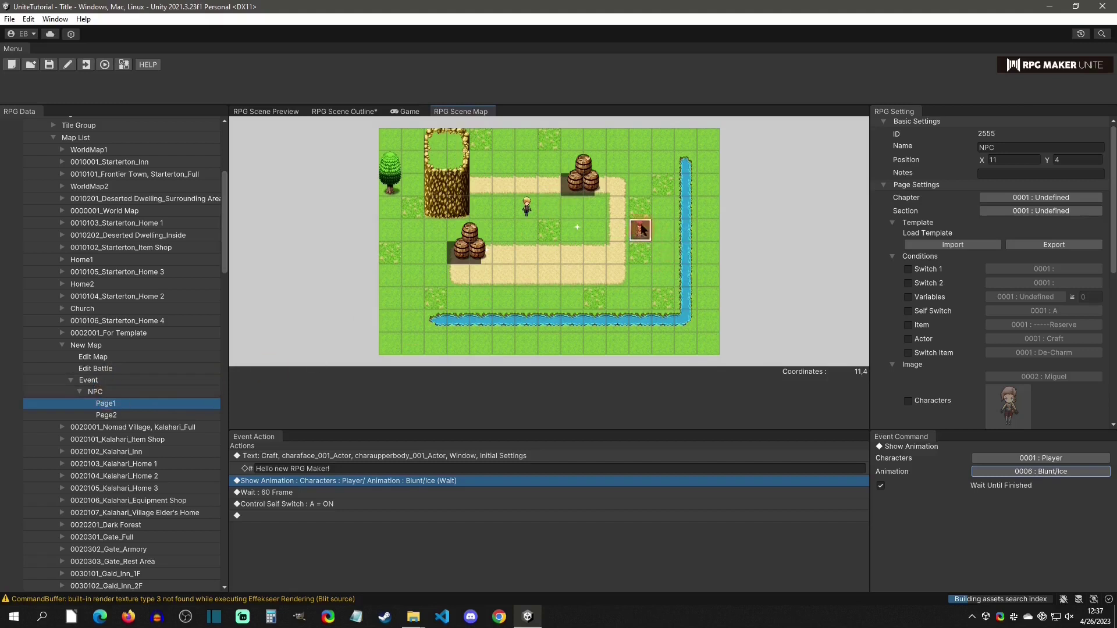
{"action": "left_click_drag", "start_coordinate": [642, 230], "coordinate": [656, 169]}
{"action": "left_click", "coordinate": [661, 184]}
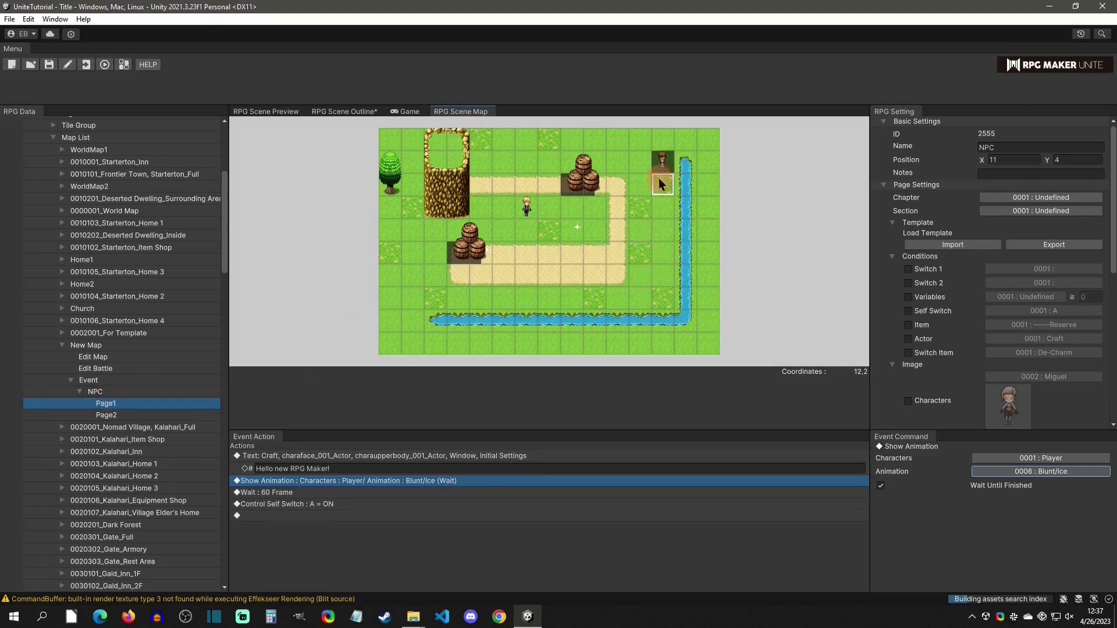
{"action": "left_click", "coordinate": [642, 228]}
{"action": "left_click_drag", "start_coordinate": [550, 300], "coordinate": [644, 233]}
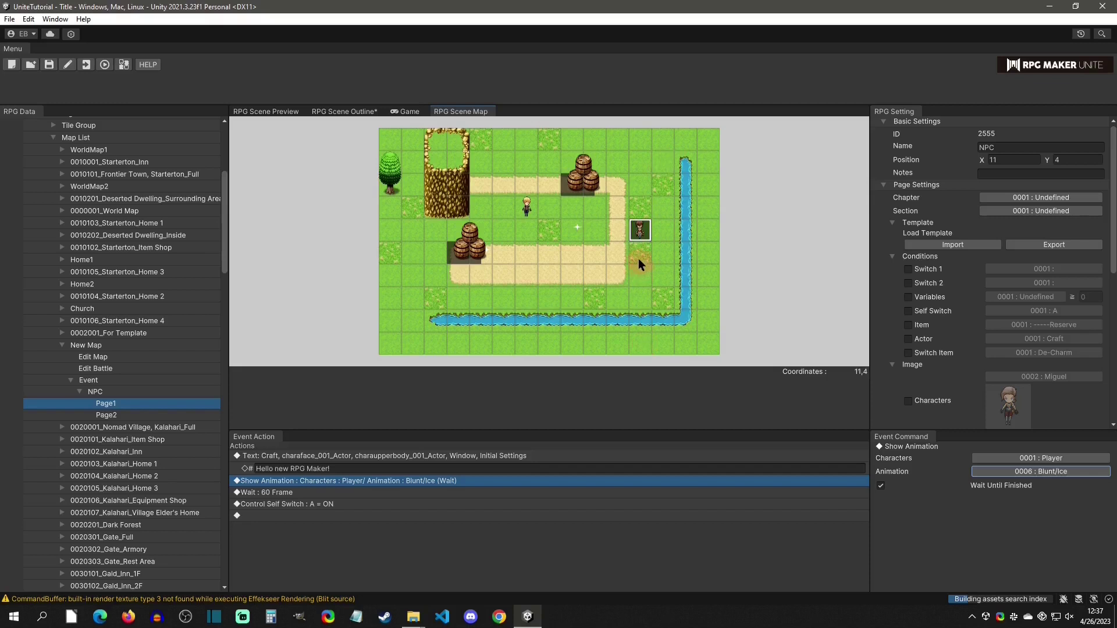
Start a Move quick event on tile 11,5 below the NPC and choose 0030102_Gald_Inn_2F as the destination map.
{"action": "right_click", "coordinate": [640, 253]}
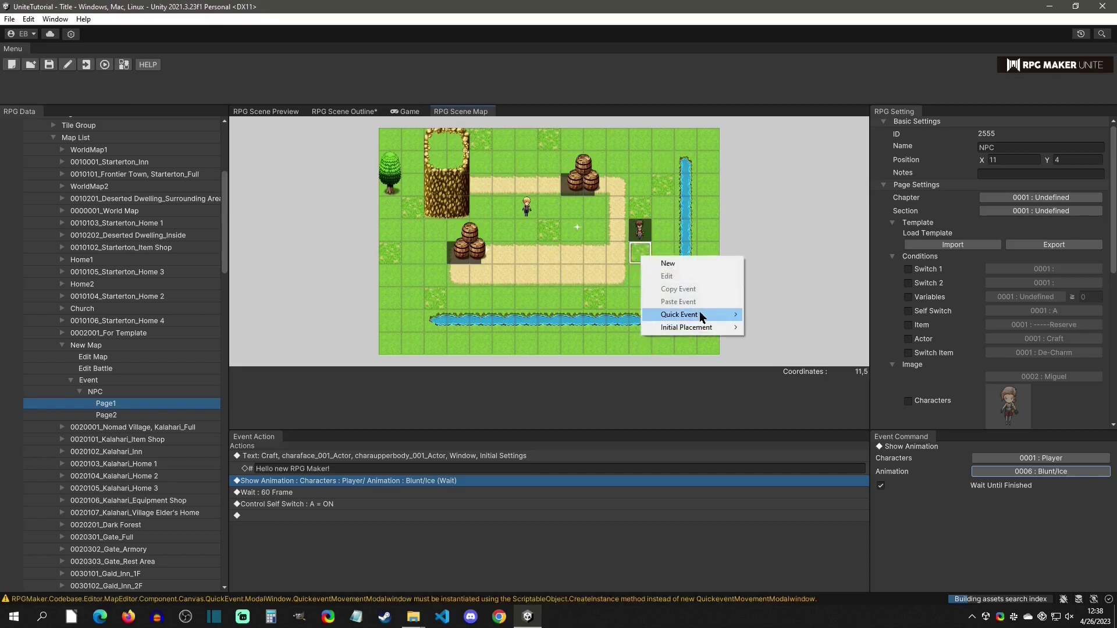
{"action": "mouse_move", "coordinate": [699, 317]}
{"action": "left_click", "coordinate": [771, 326]}
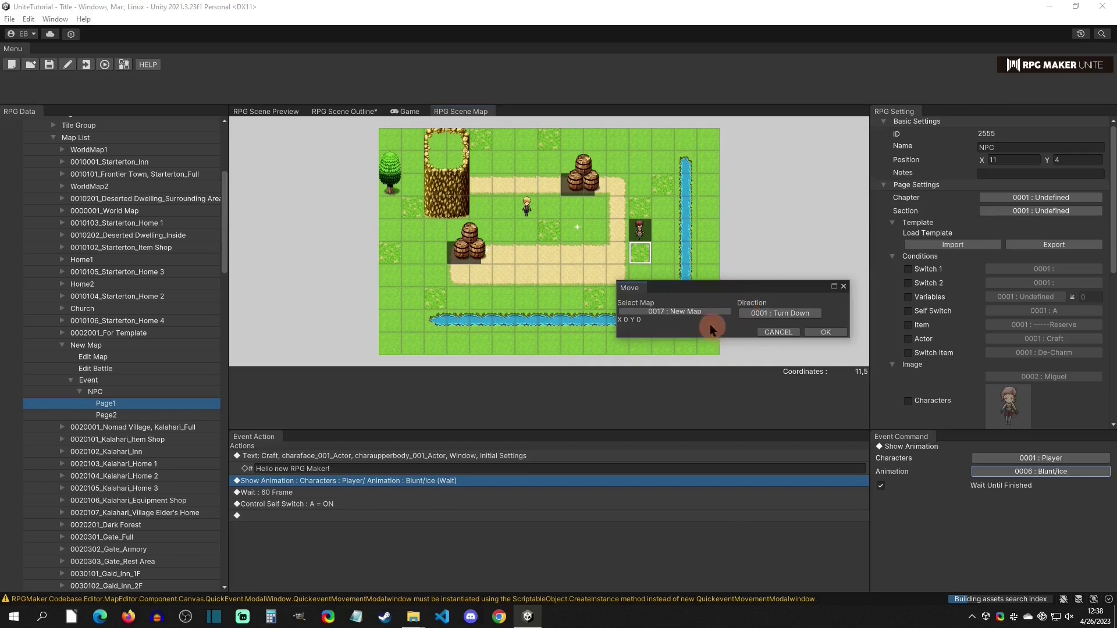
{"action": "left_click", "coordinate": [676, 313]}
{"action": "left_click", "coordinate": [737, 224]}
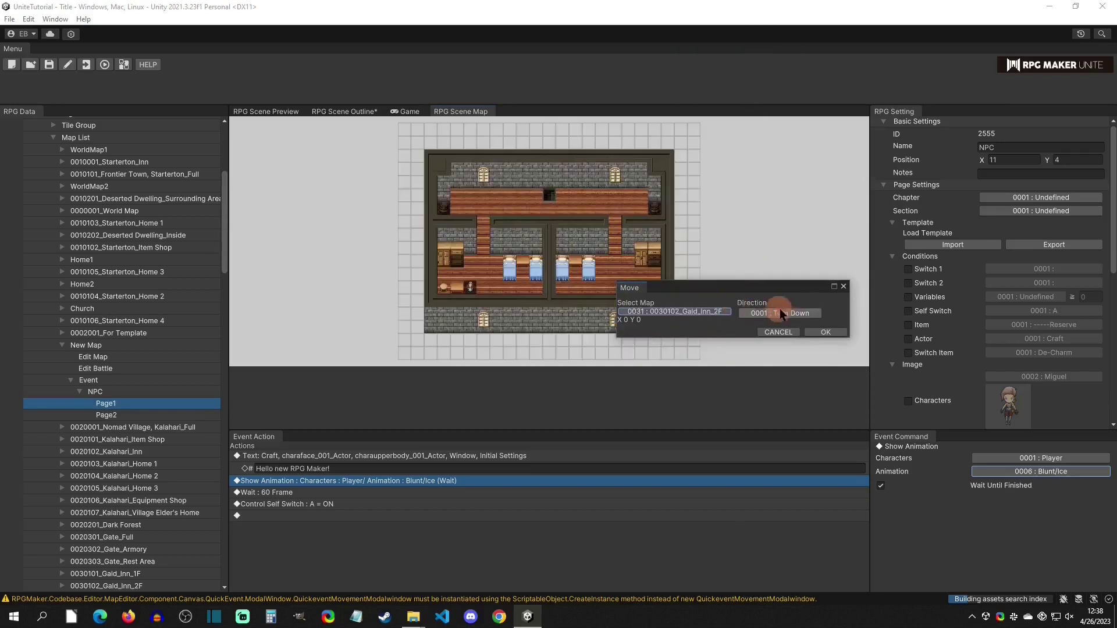
Set the Move event's direction to Turn Up and pick tile 13,12 in the inn's lower room as the arrival point.
{"action": "left_click", "coordinate": [779, 313]}
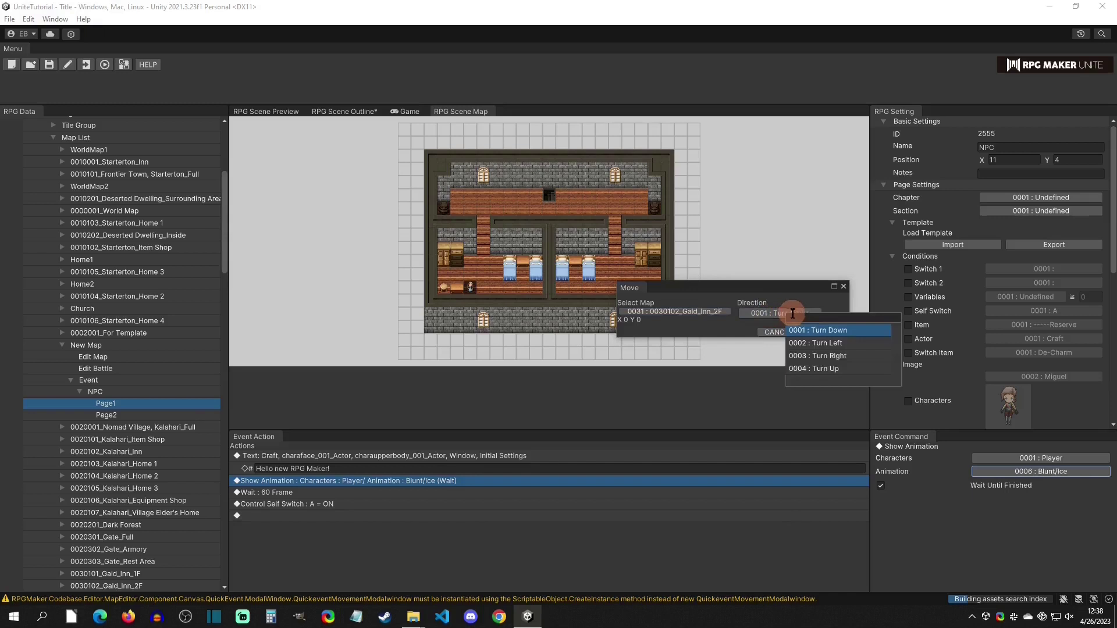
{"action": "left_click", "coordinate": [818, 367]}
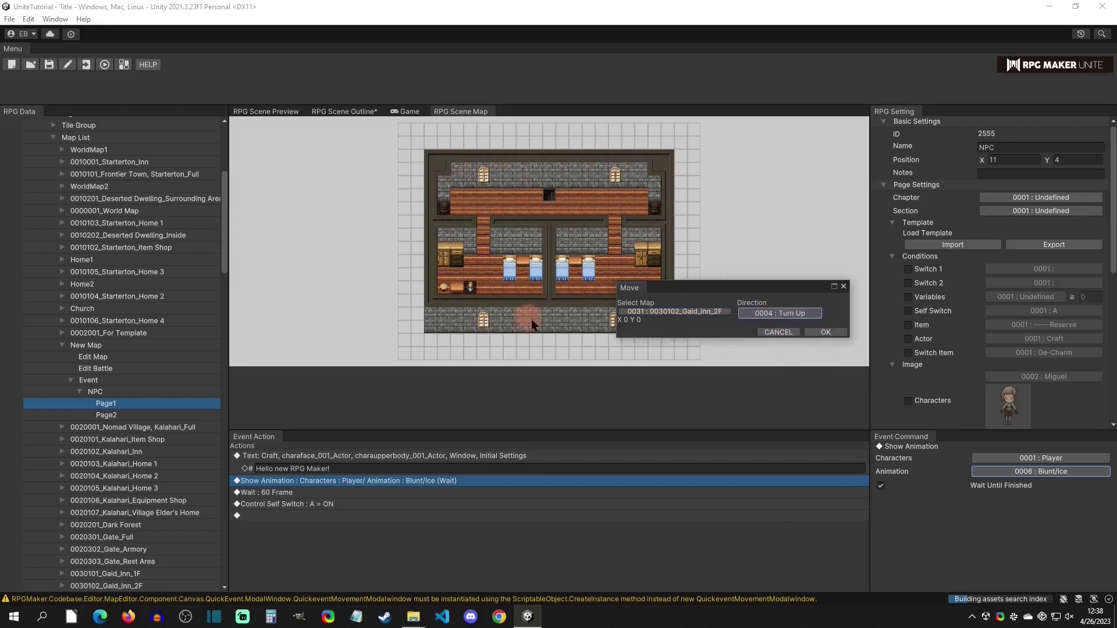
{"action": "left_click", "coordinate": [551, 317]}
{"action": "left_click", "coordinate": [576, 288]}
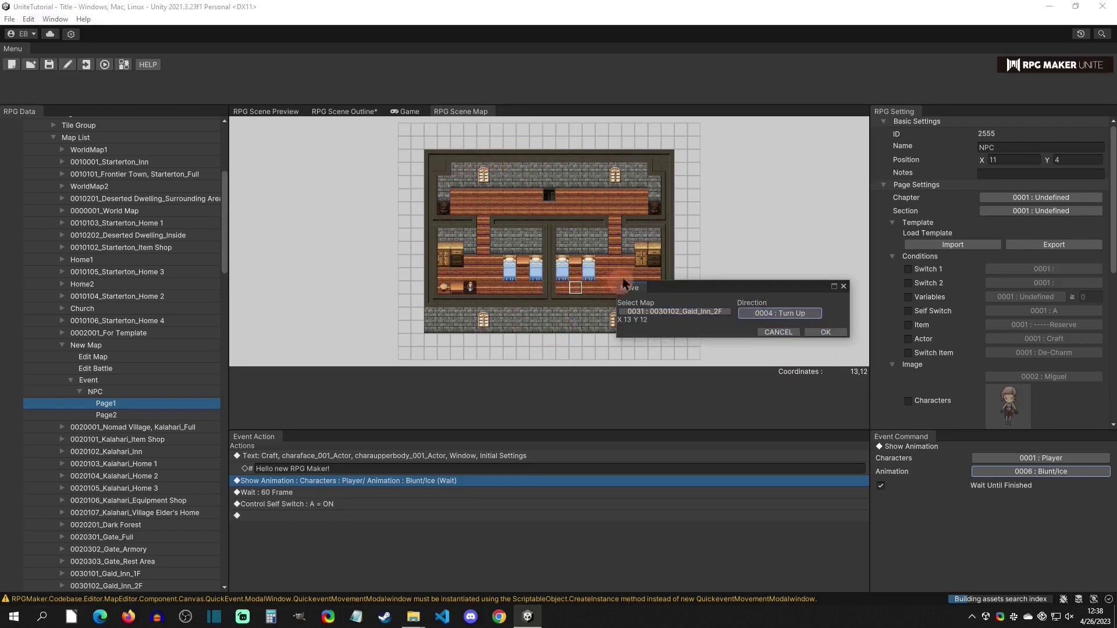
Make tile 12,5 beside the inn's stairs the arrival point, facing Turn Right, and create the Move event.
{"action": "left_click", "coordinate": [567, 196]}
{"action": "left_click", "coordinate": [778, 313]}
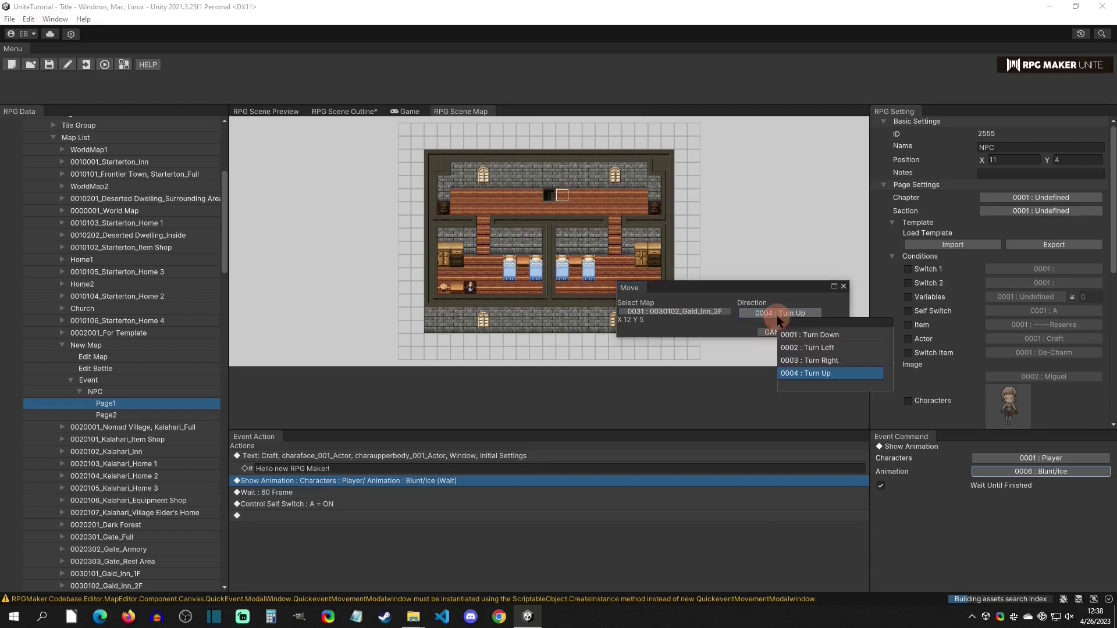
{"action": "left_click", "coordinate": [821, 360]}
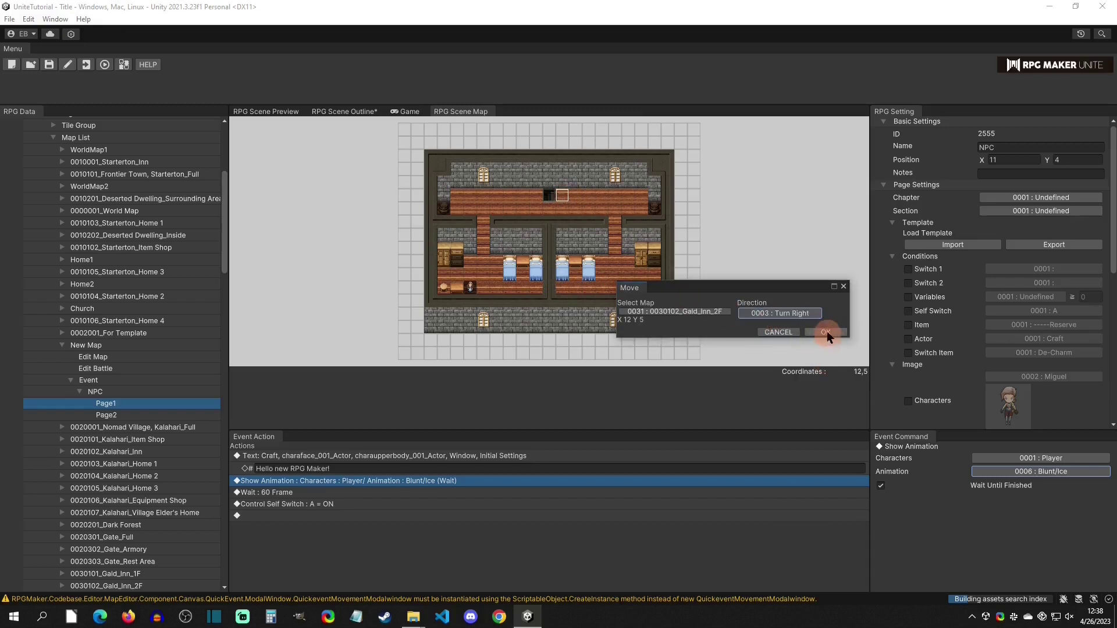
{"action": "left_click", "coordinate": [826, 332]}
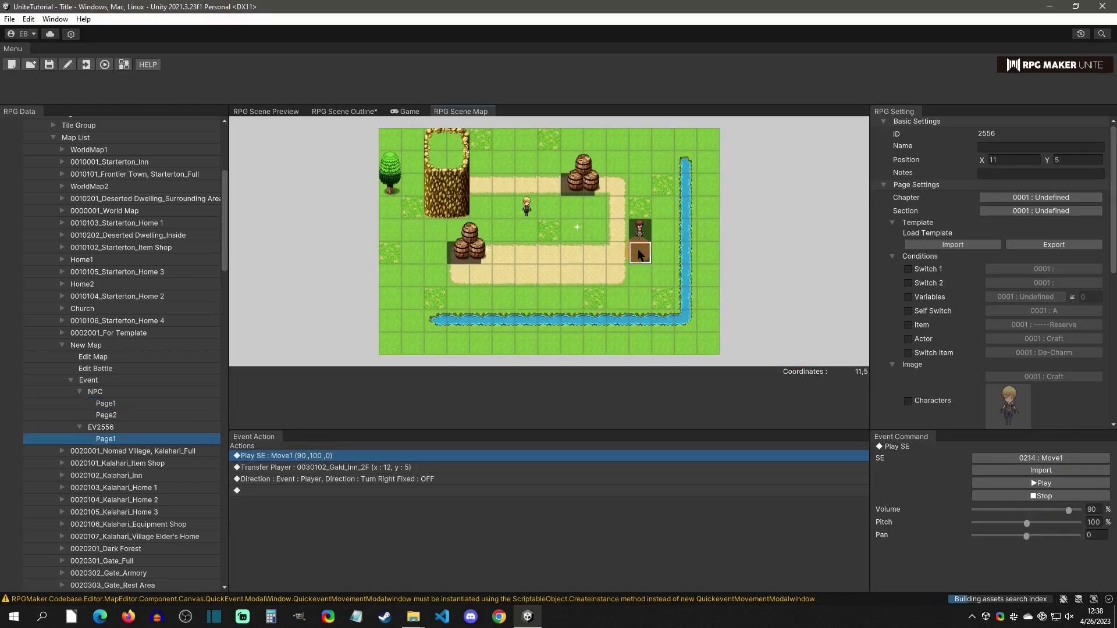
Look at the quick event types offered for empty tile 11,6 below the new Move event.
{"action": "right_click", "coordinate": [637, 284]}
{"action": "mouse_move", "coordinate": [678, 344]}
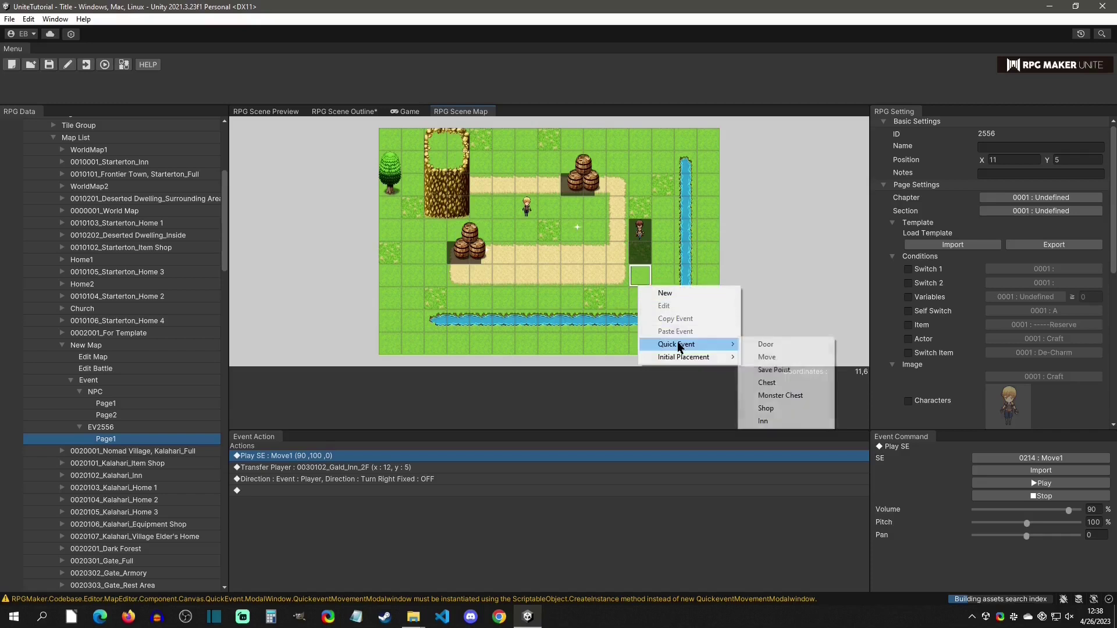
{"action": "left_click", "coordinate": [568, 276]}
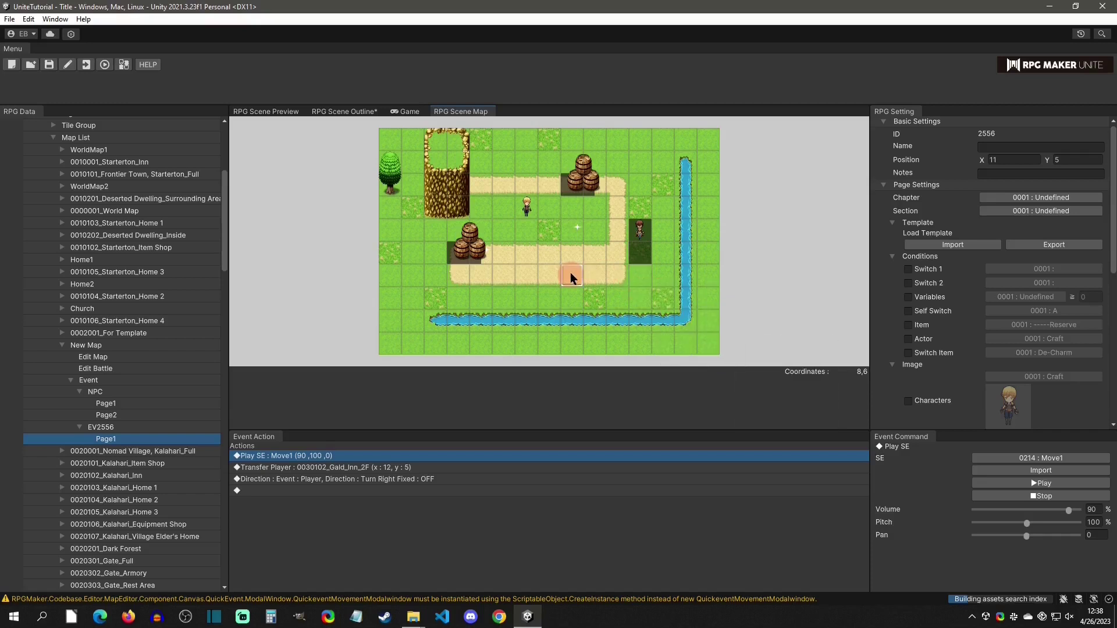
Look at the options available for the NPC event on the scene map and in New Map's event list.
{"action": "right_click", "coordinate": [634, 231]}
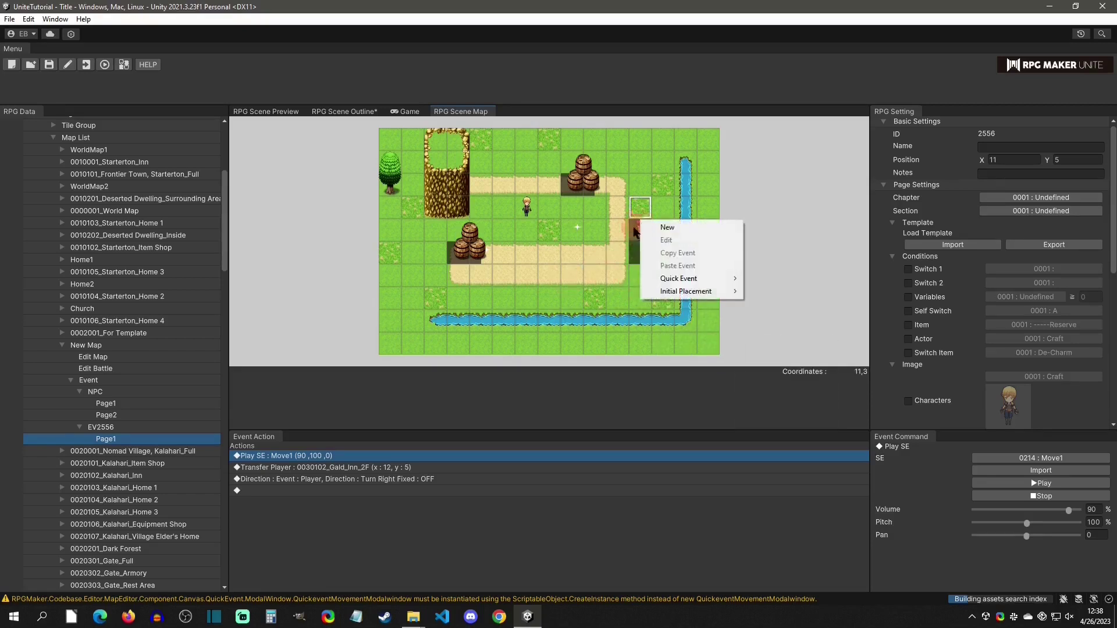
{"action": "right_click", "coordinate": [634, 230]}
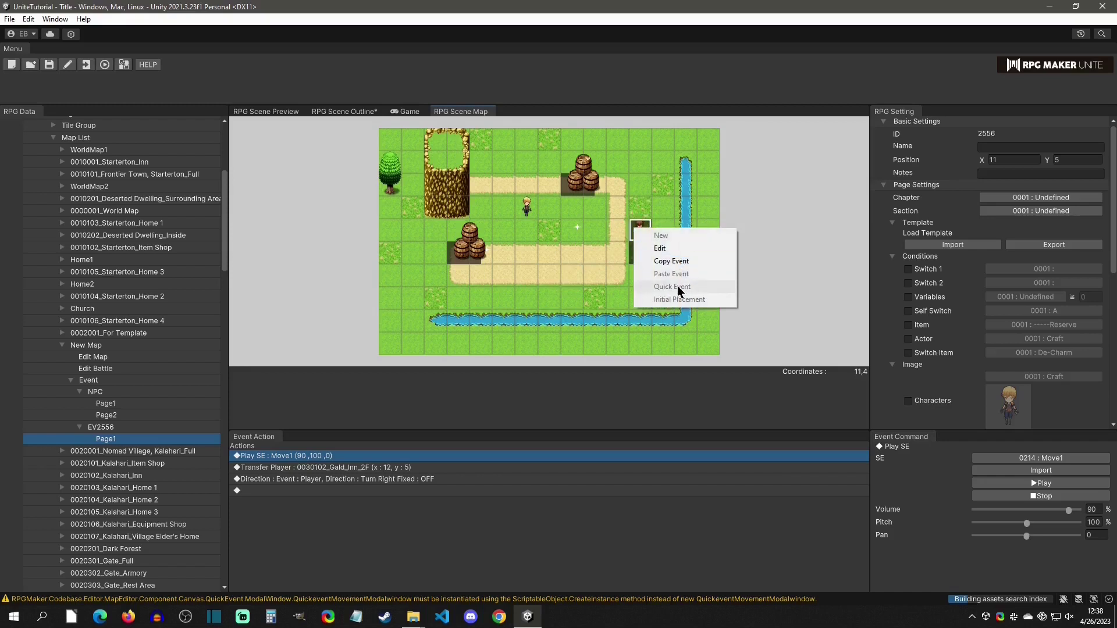
{"action": "left_click_drag", "start_coordinate": [140, 396], "coordinate": [119, 391]}
{"action": "right_click", "coordinate": [119, 394]}
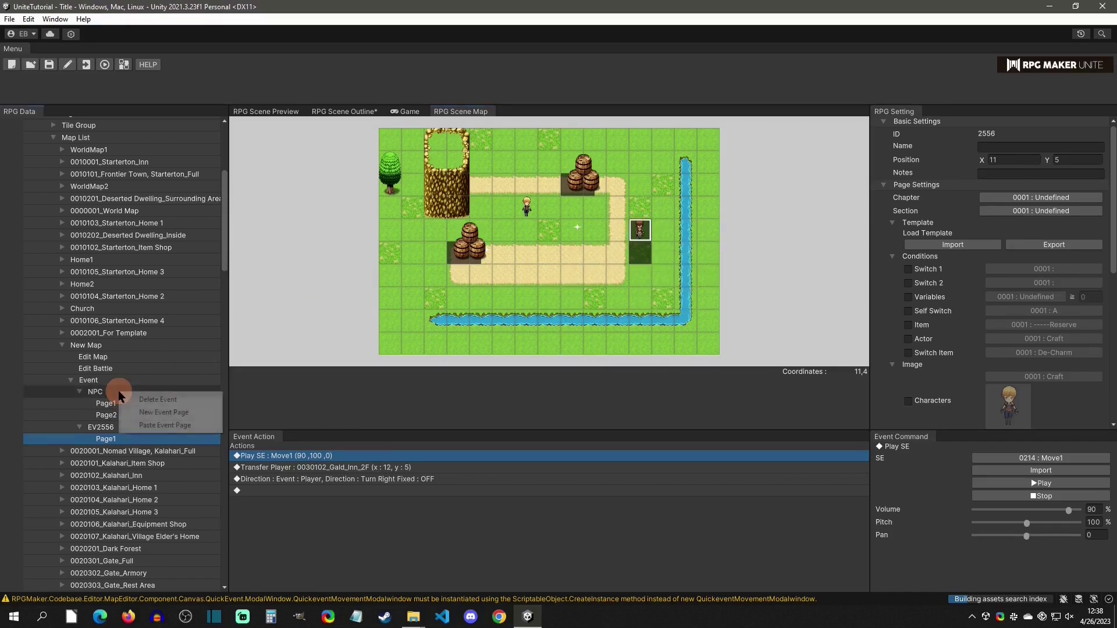